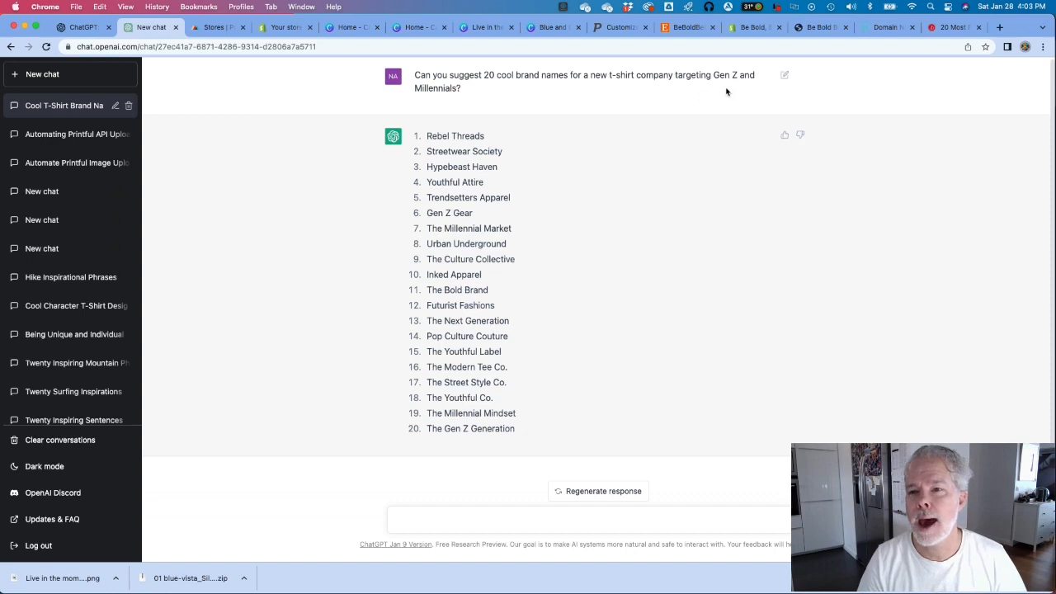
- Search GoDaddy for the availability of the domain beboldbebrave
click(886, 27)
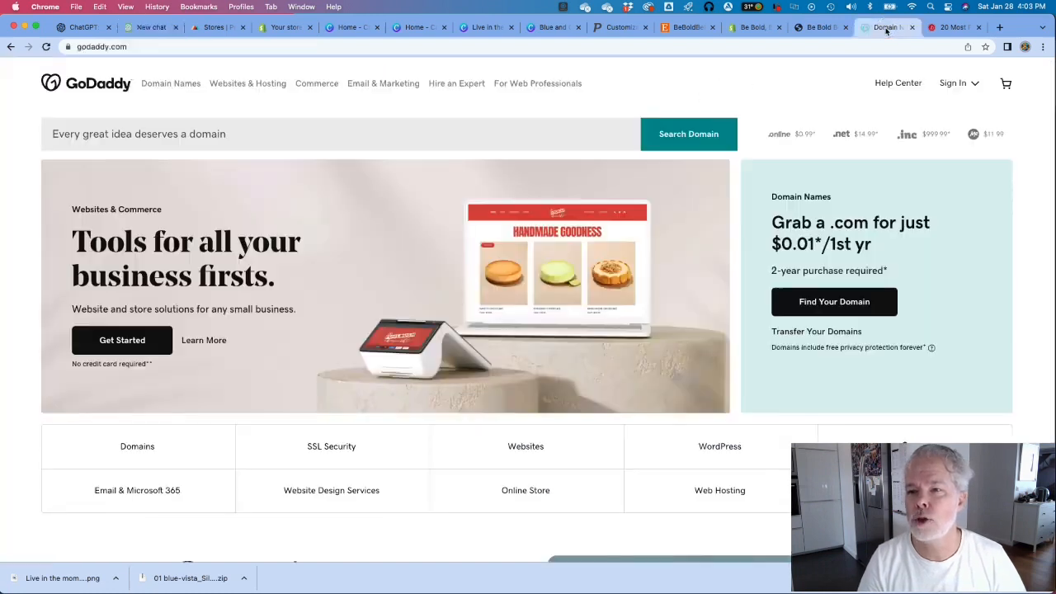
click(79, 128)
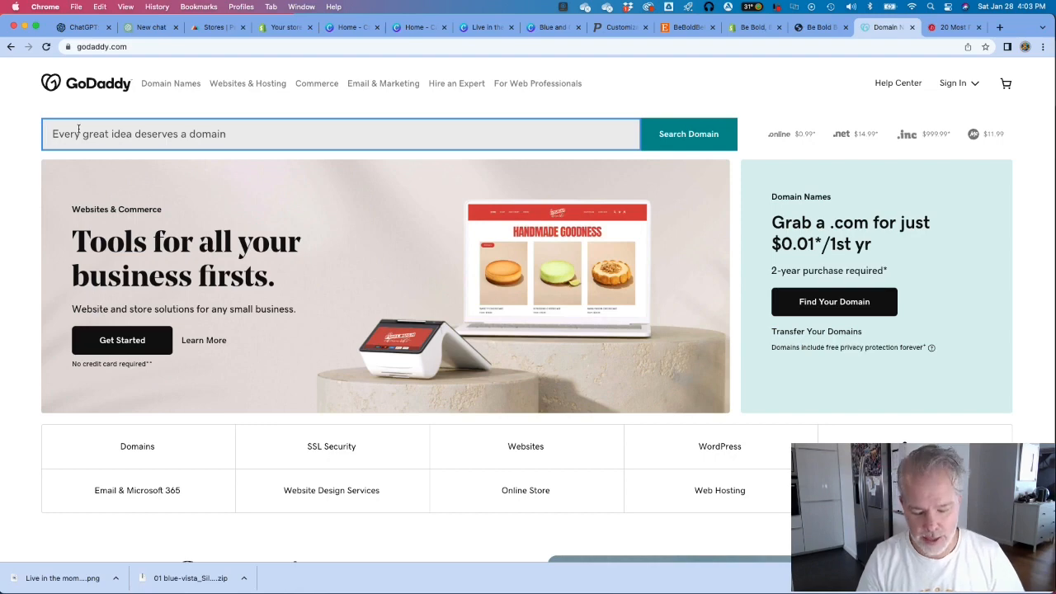
text(be)
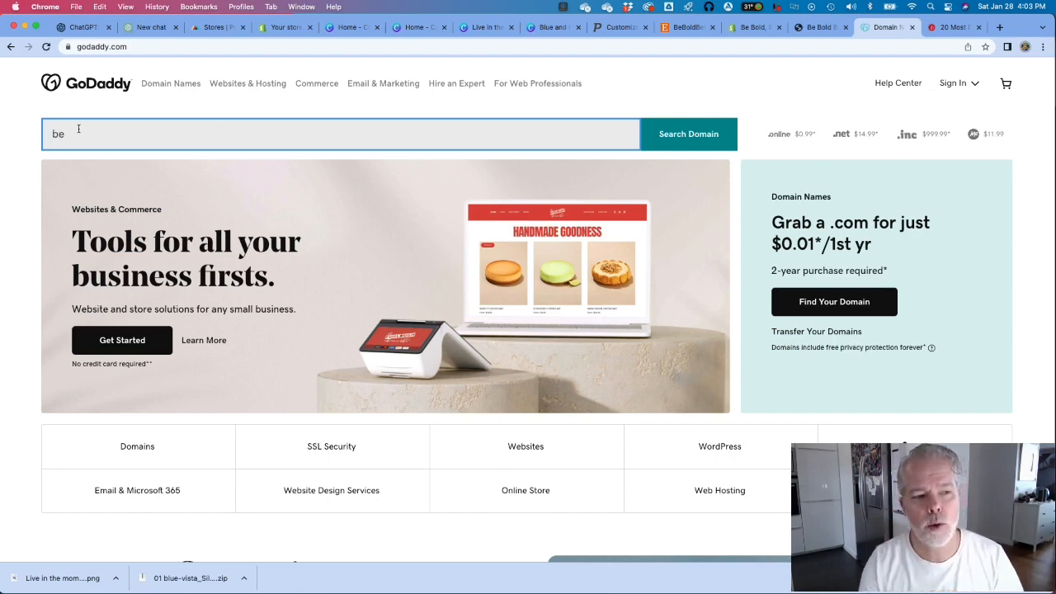
text(boldbebrave)
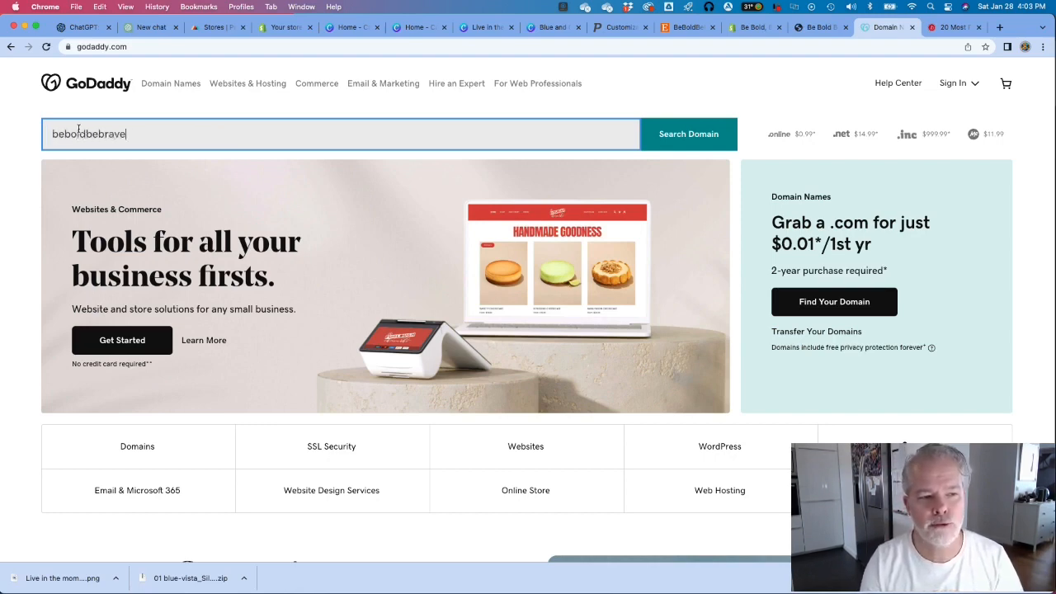
key(Return)
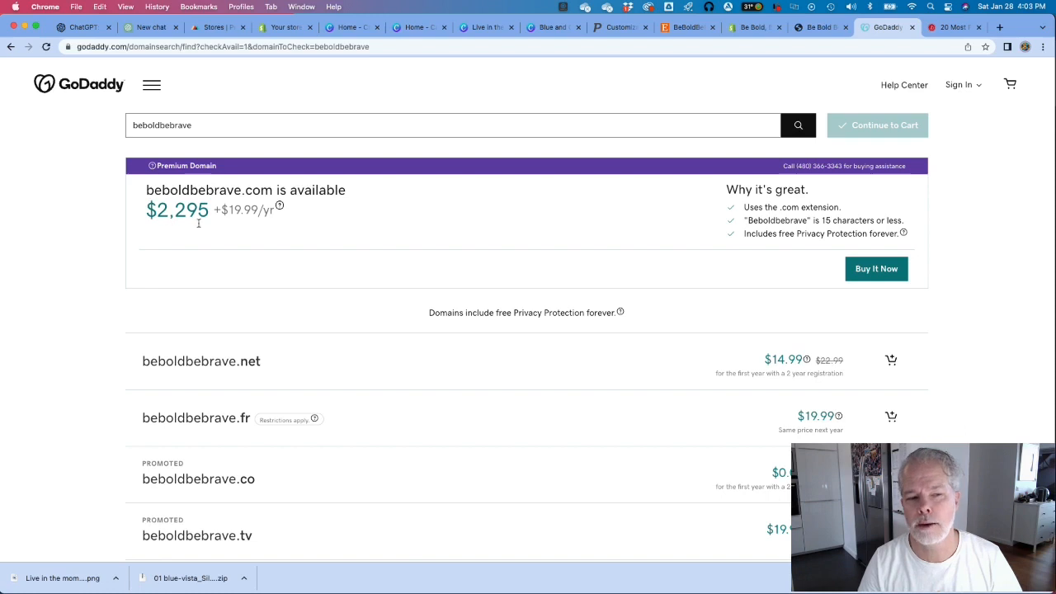
- Extend the domain query with "designs" and search for beboldbebravedesigns
click(212, 131)
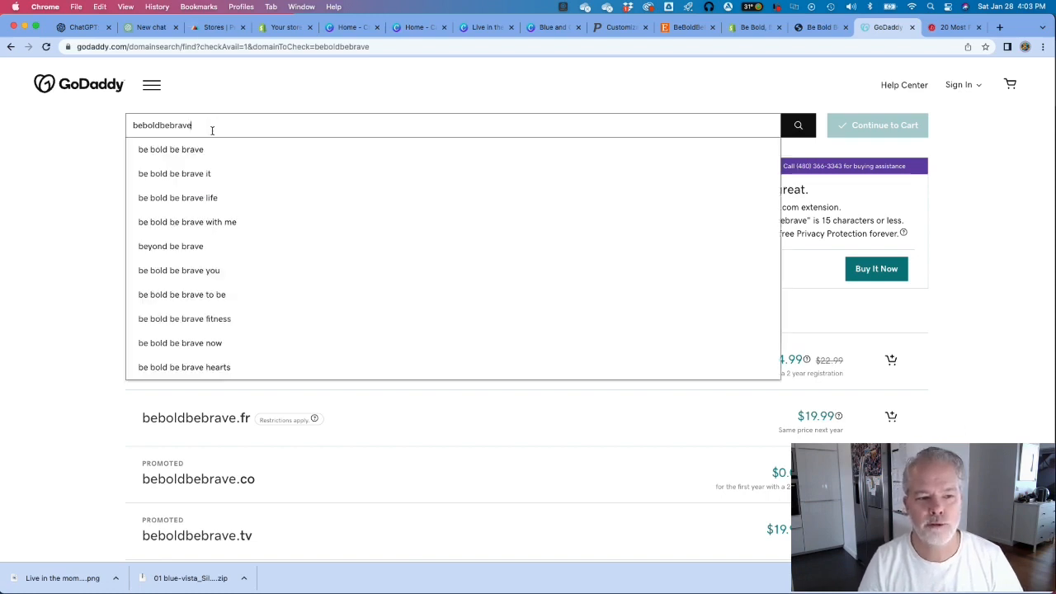
text(designs)
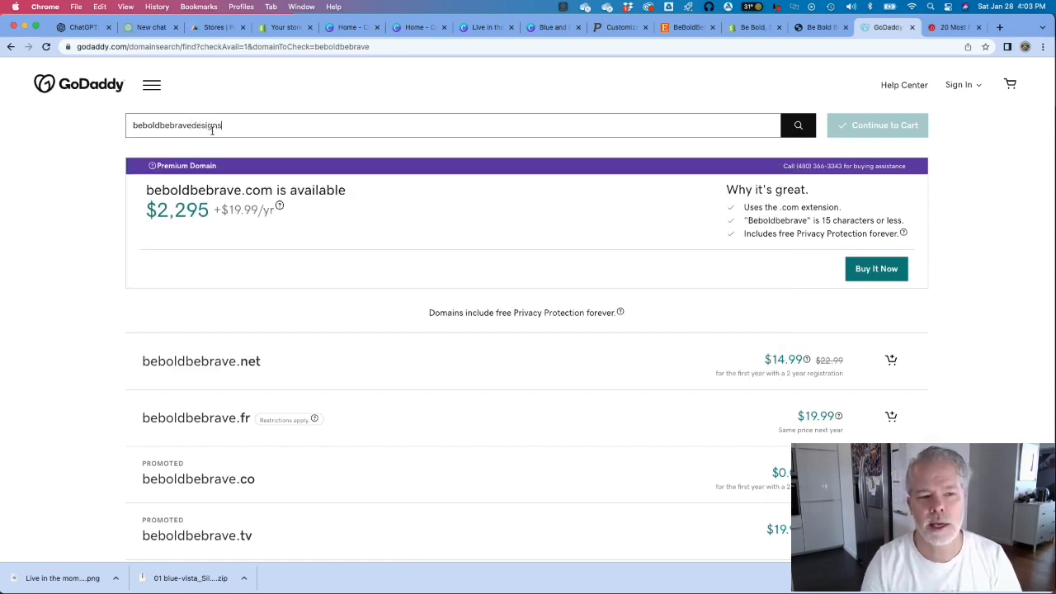
key(Return)
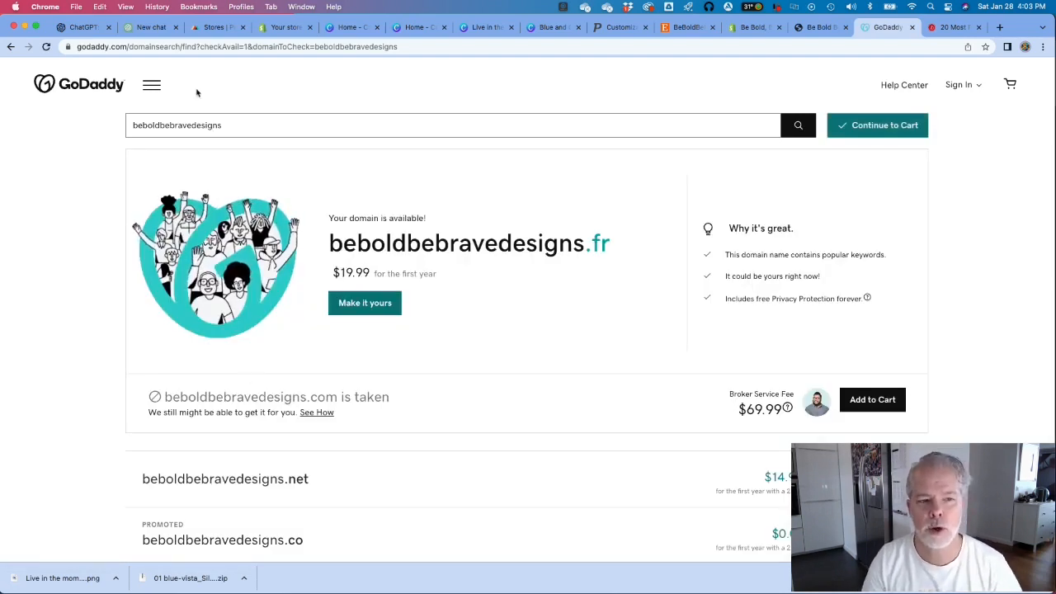
- Consult the ChatGPT list of brand names and search GoDaddy for the domain Thestreetstyle
click(150, 27)
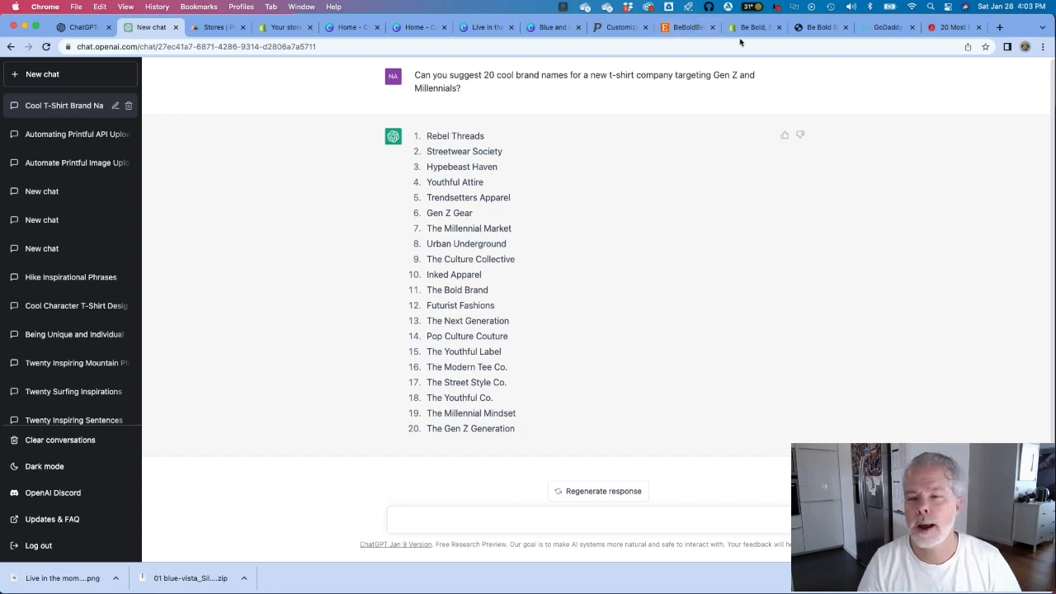
click(891, 28)
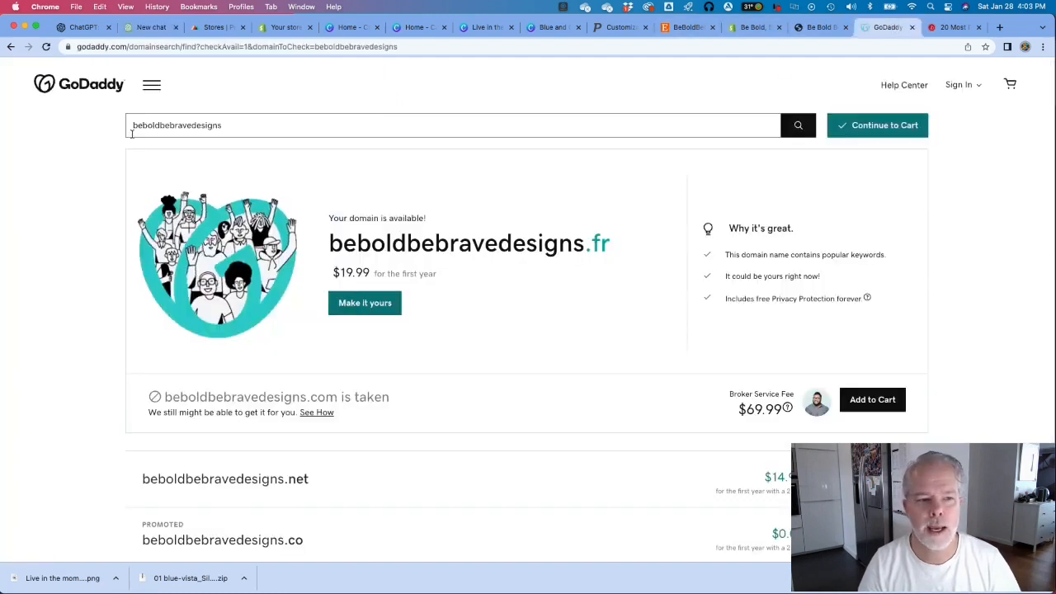
triple_click(249, 125)
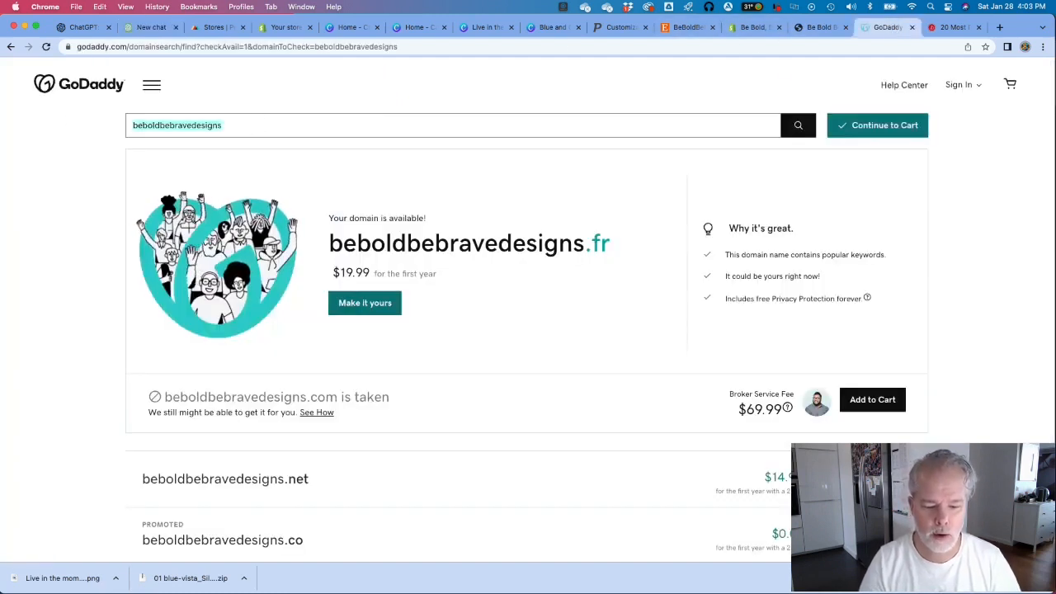
text(Thestreetsty)
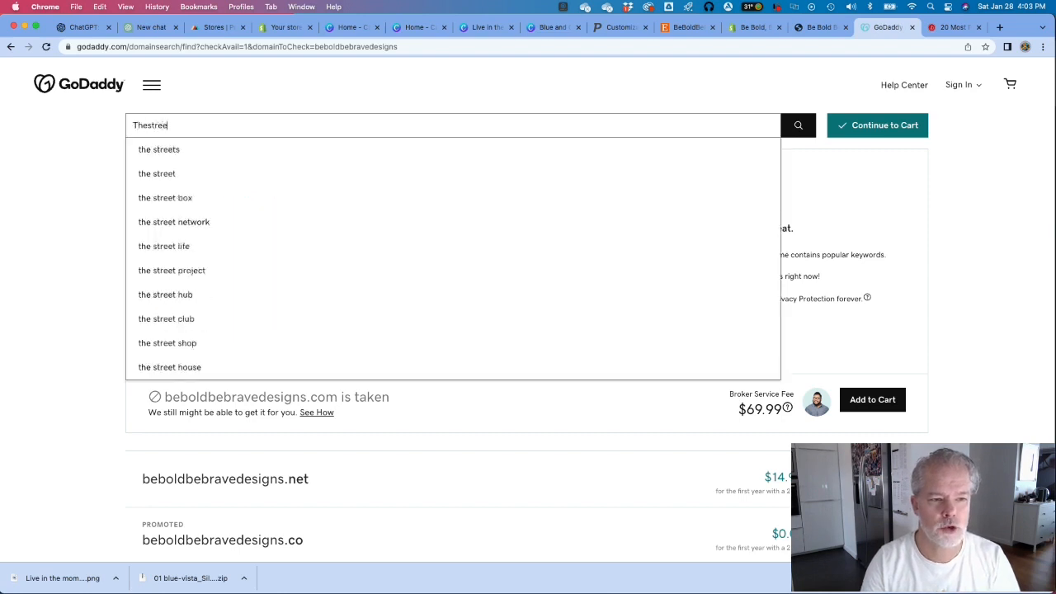
text(le)
key(Return)
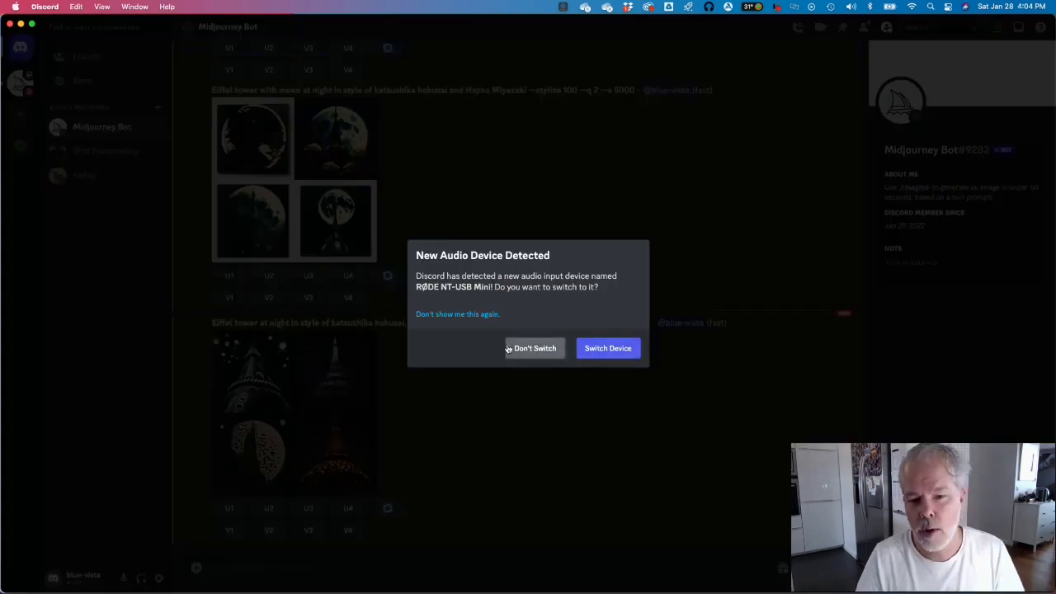
- Decline Discord's switch to the RØDE NT-USB Mini audio device and return to the browser
click(532, 348)
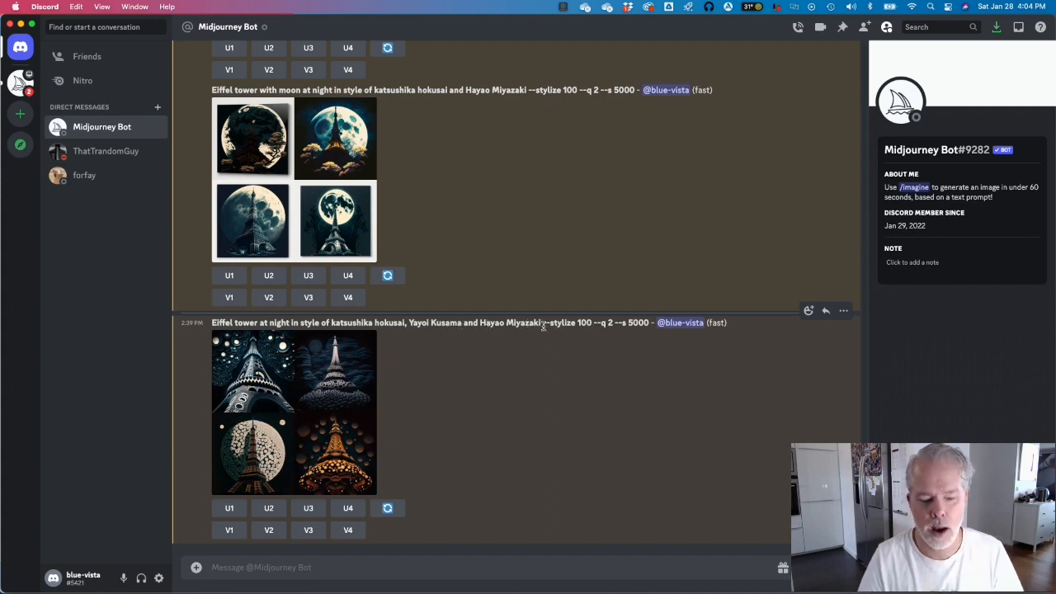
key(super+Tab)
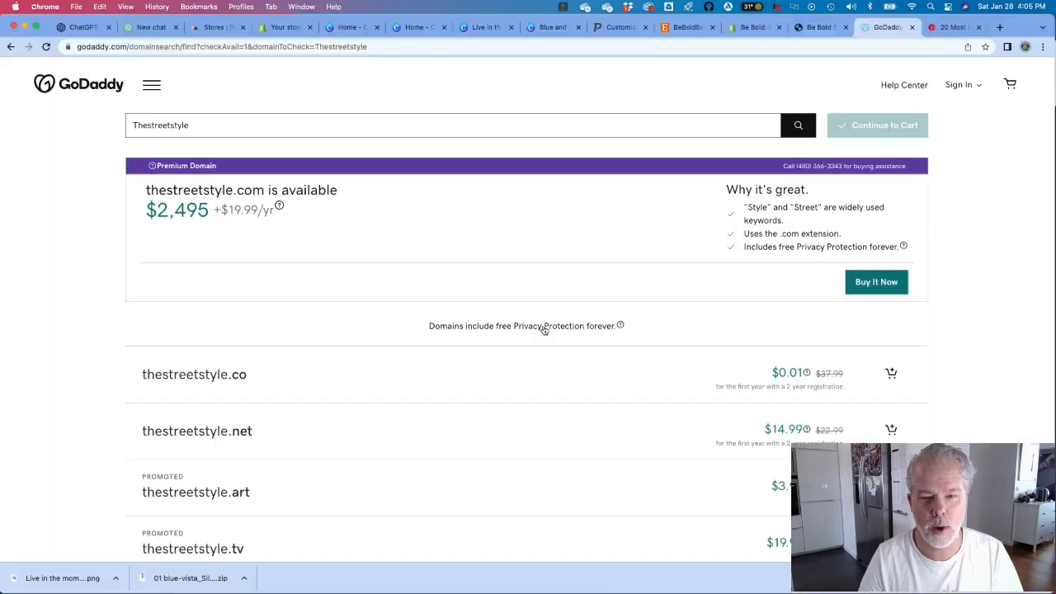
- Skim the open japanobjects.com article on famous Japanese artists for artist names and styles
click(949, 27)
scroll(340, 248, up, 15)
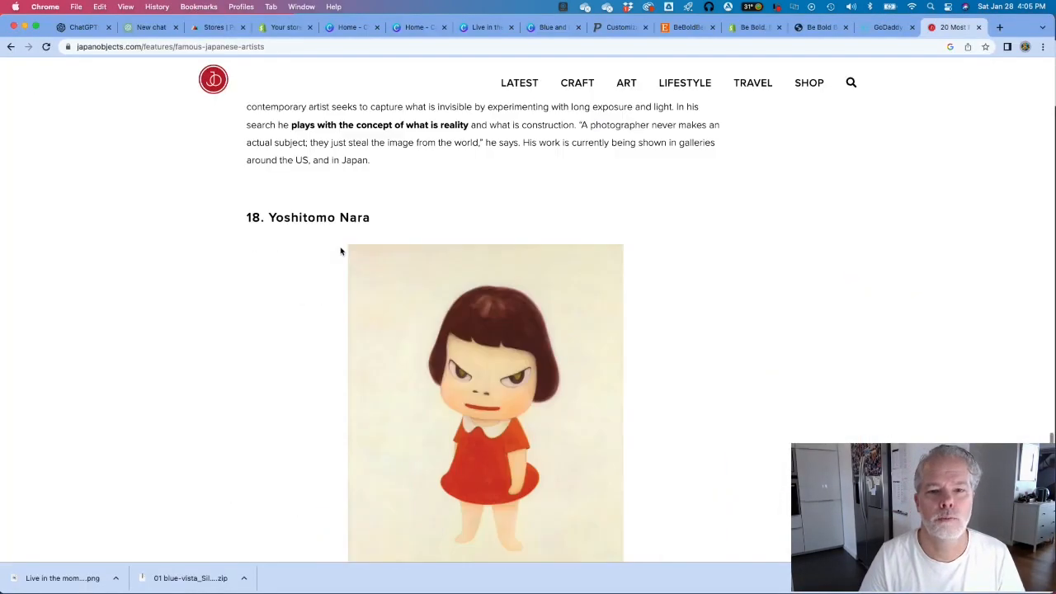
scroll(340, 247, up, 20)
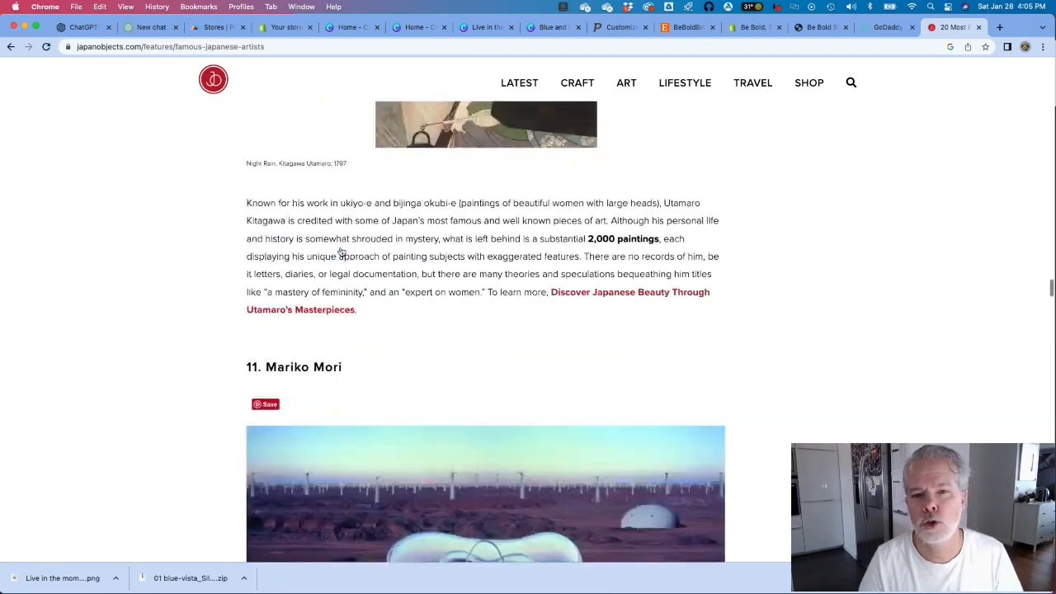
scroll(340, 250, up, 20)
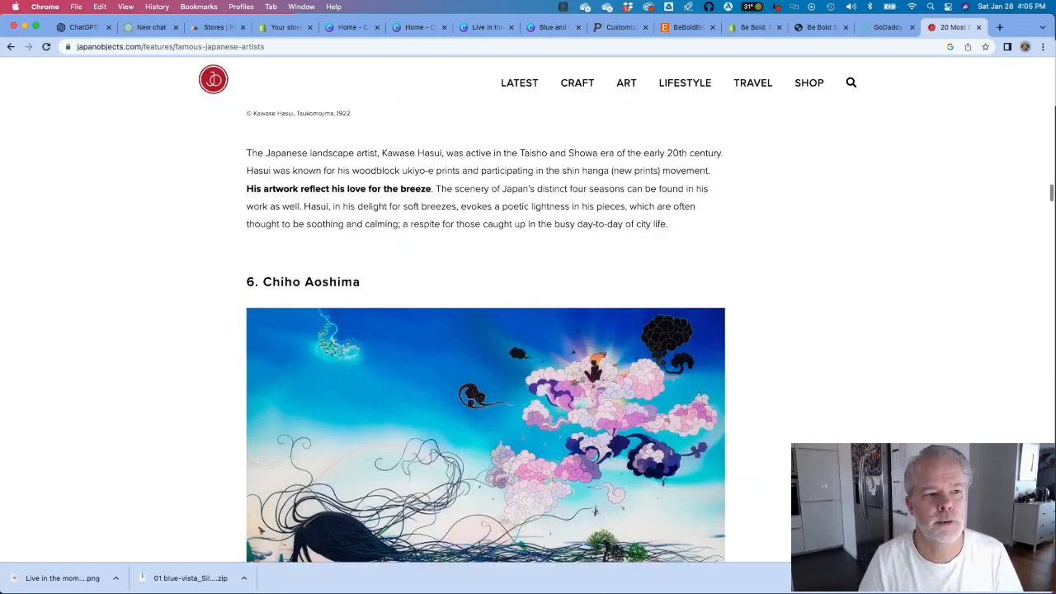
- Reopen "20 Most Famous Japanese Artists You Should Know" from the Google results and examine its entries up to Hokusai
click(10, 46)
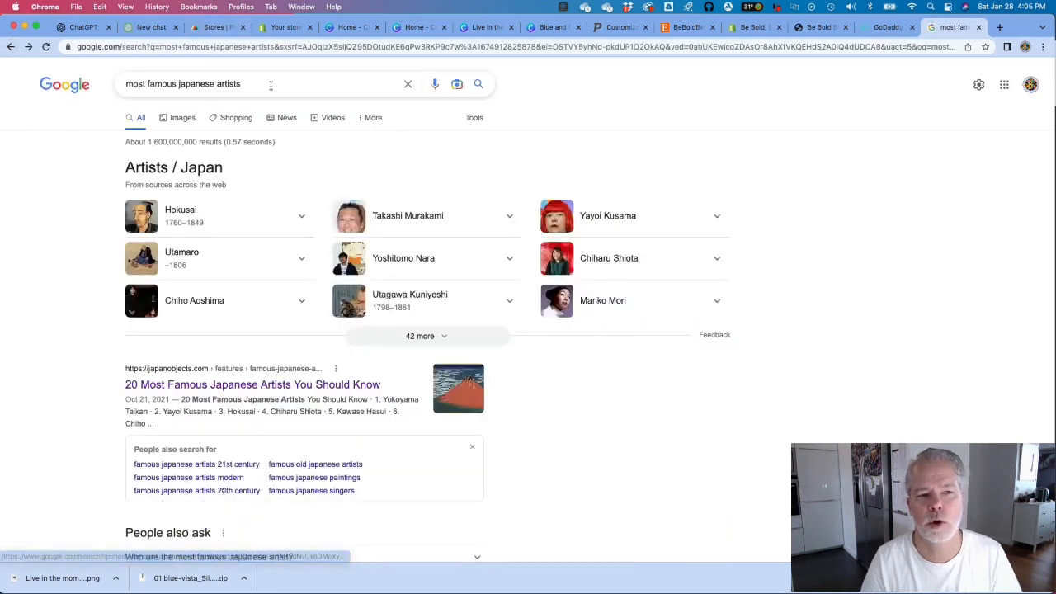
scroll(271, 474, down, 2)
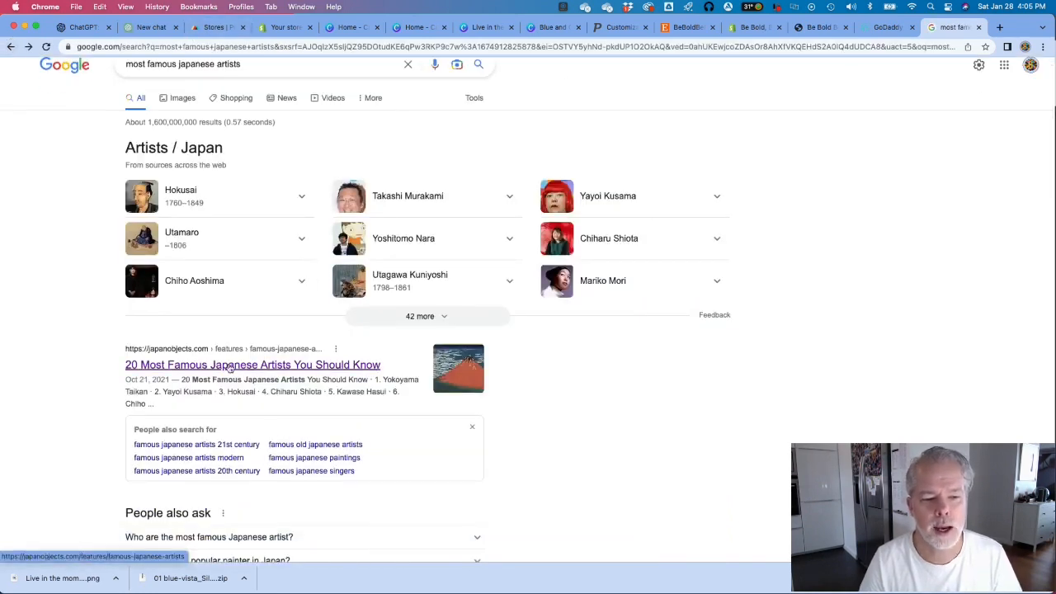
click(231, 367)
scroll(566, 240, down, 5)
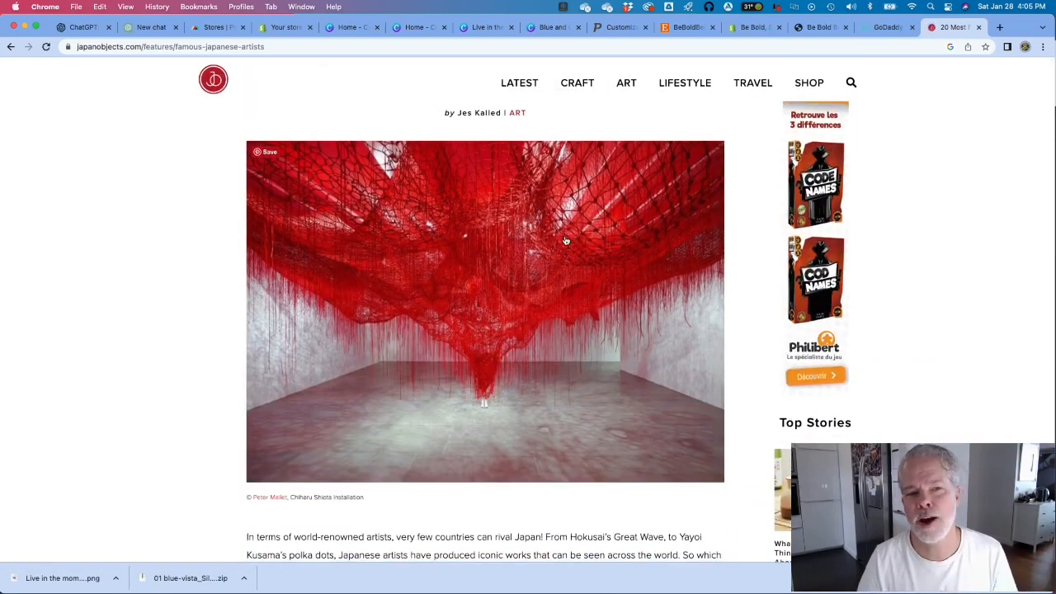
scroll(566, 240, down, 15)
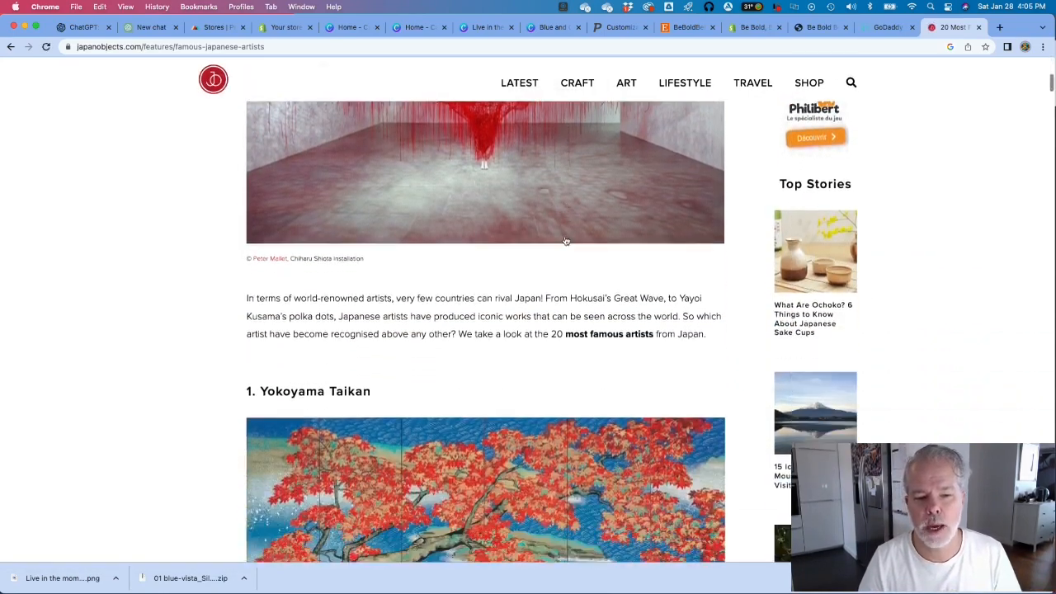
scroll(566, 241, down, 5)
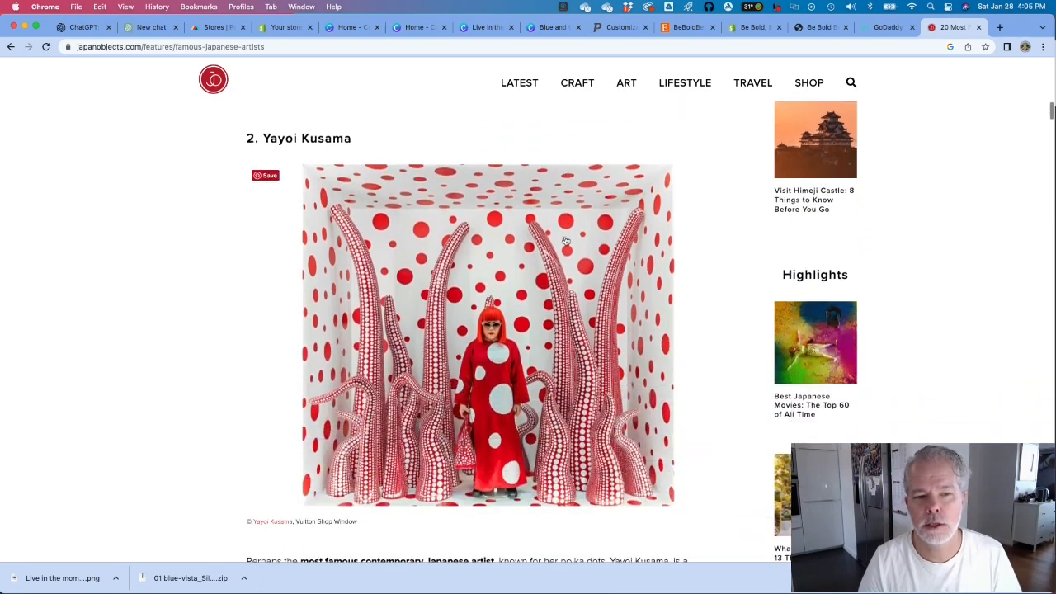
scroll(566, 240, down, 15)
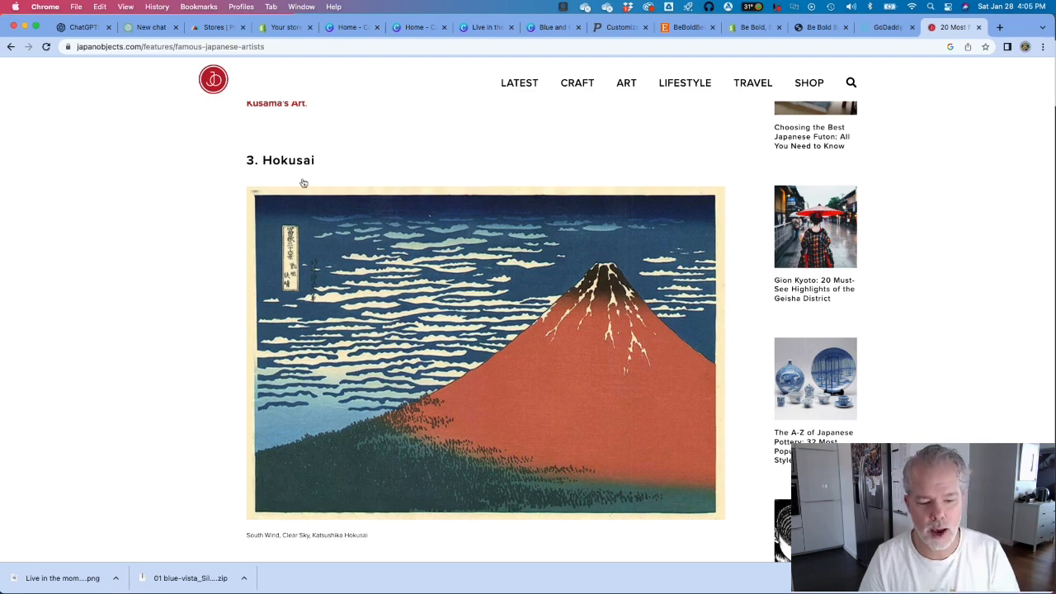
- Switch to the Midjourney Bot conversation in Discord
key(super+Tab)
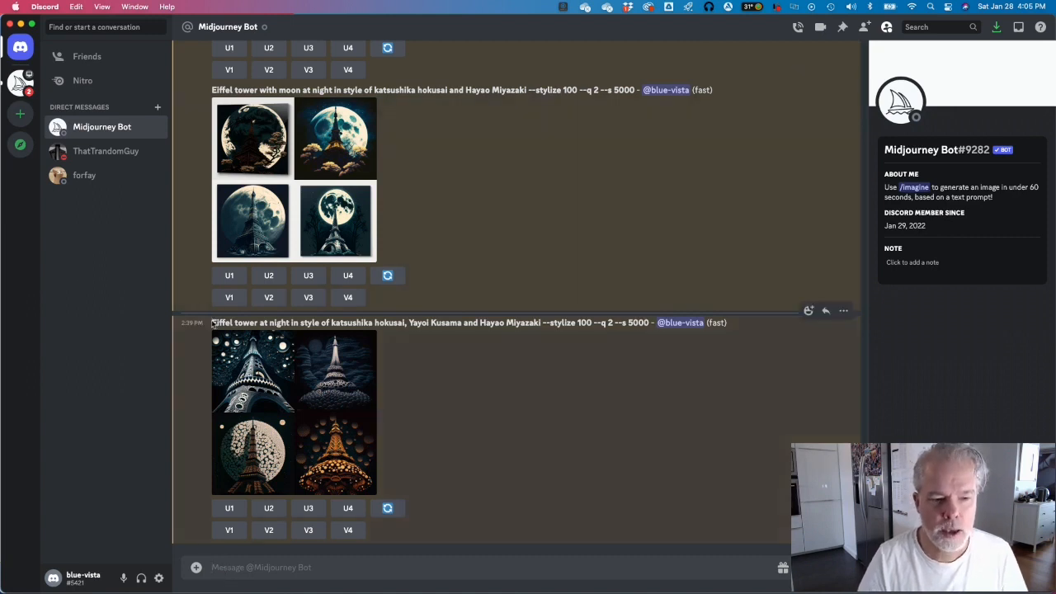
drag(212, 323, 592, 323)
text(the most important thing is to learn by doing,)
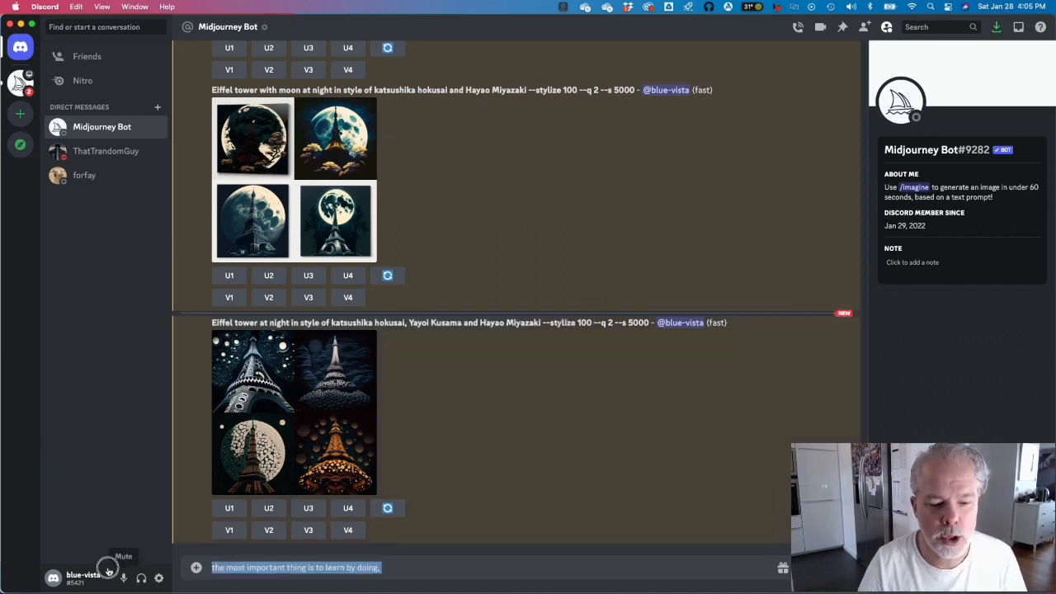
key(super+a)
key(BackSpace)
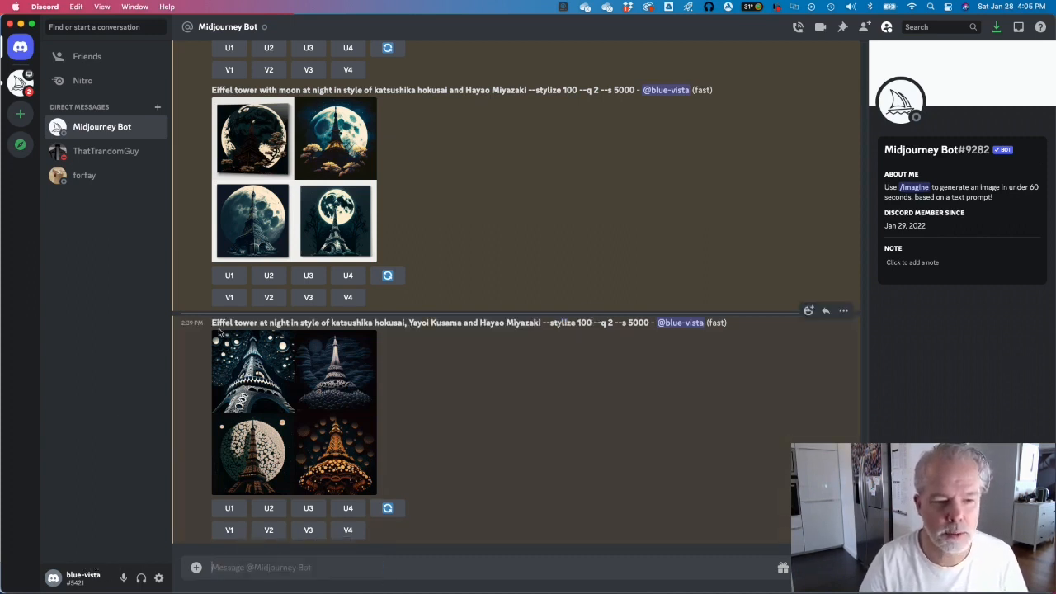
- Copy the latest Eiffel tower prompt from its beginning through "--stylize 100", the one naming katsushika hokusai, Yayoi Kusama and Hayao Miyazaki
drag(211, 323, 377, 330)
click(502, 319)
drag(501, 319, 594, 324)
key(super+c)
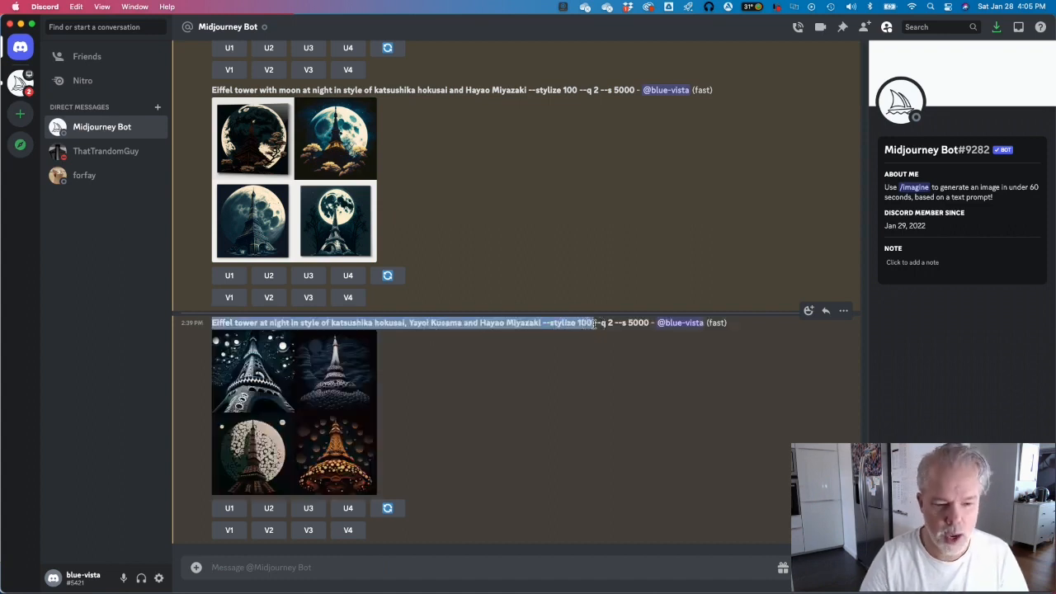
- Submit an /imagine command to Midjourney with the copied Eiffel tower prompt ending in "--stylize 100"
click(222, 569)
text(/ima)
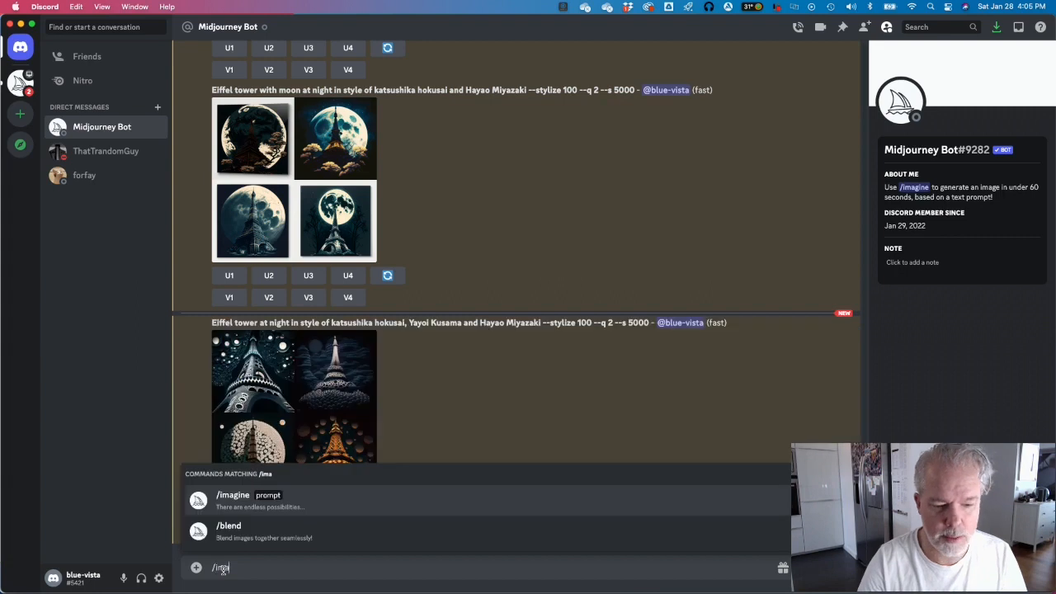
text(gine)
key(Tab)
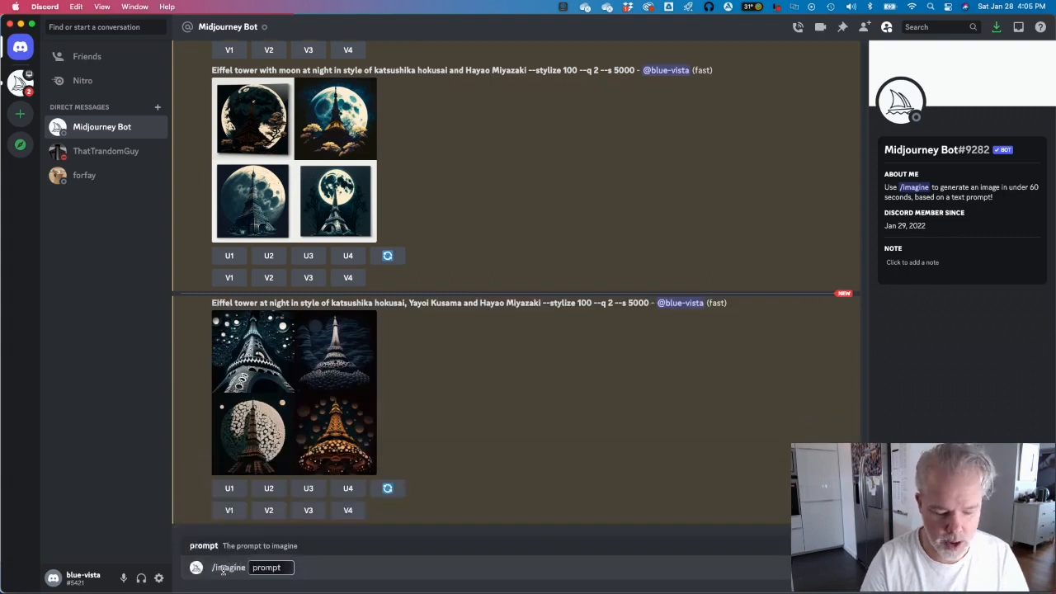
key(super+v)
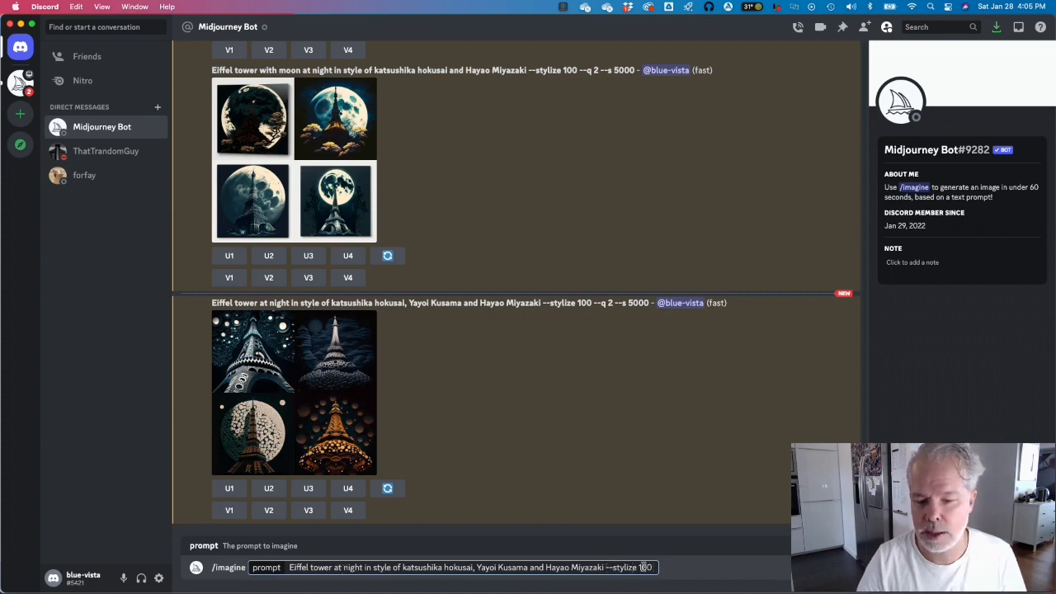
key(Return)
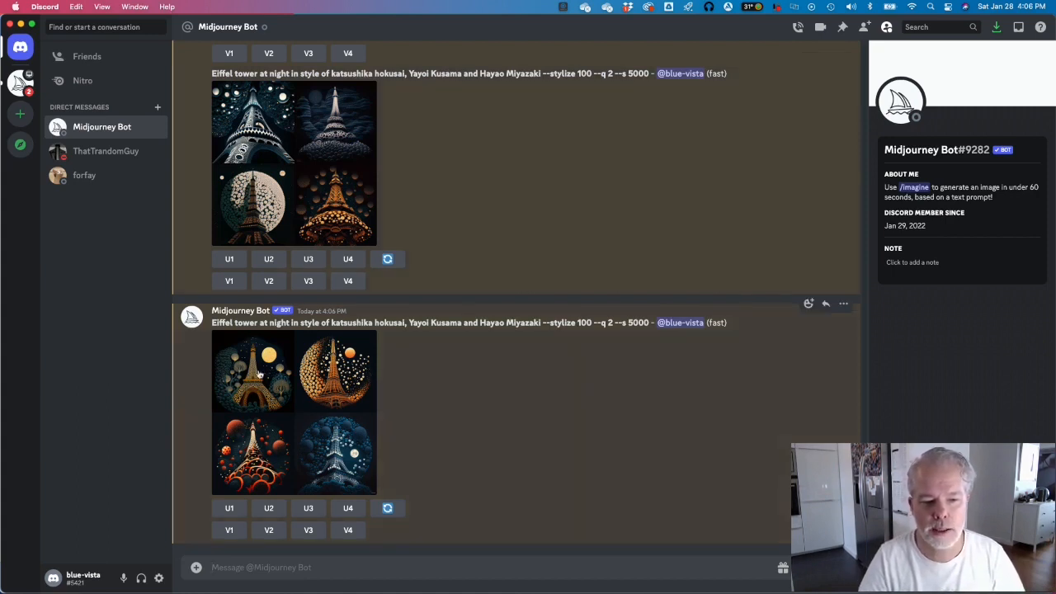
- Upscale the first image of the newly generated Eiffel tower set
click(229, 508)
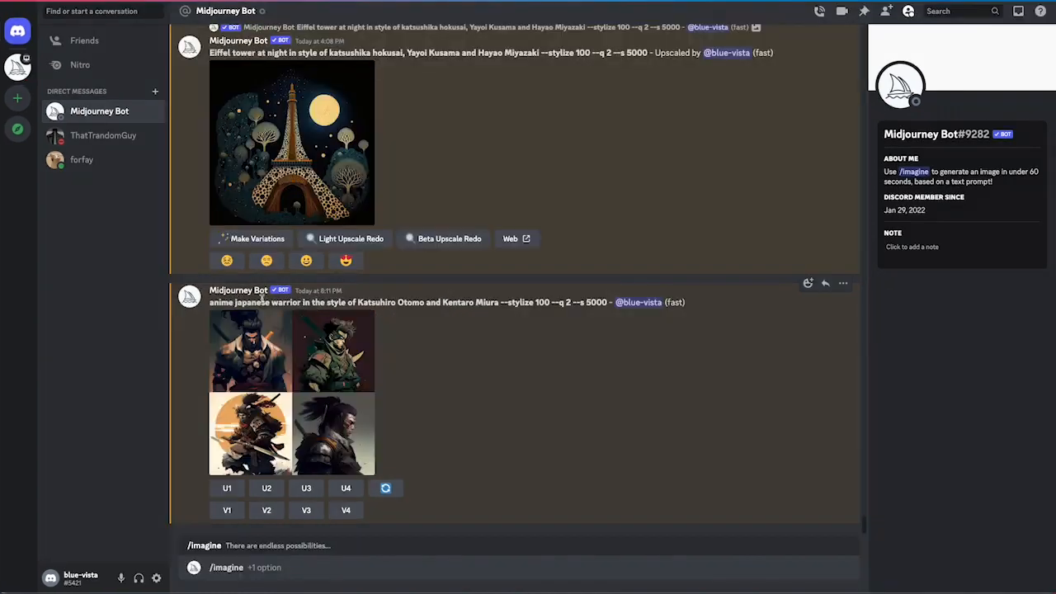
- Resubmit with /imagine the prompt "anime japanese warrior in the style of Katsuhiro Otomo and Kentaro Miura --stylize 100"
drag(208, 302, 551, 302)
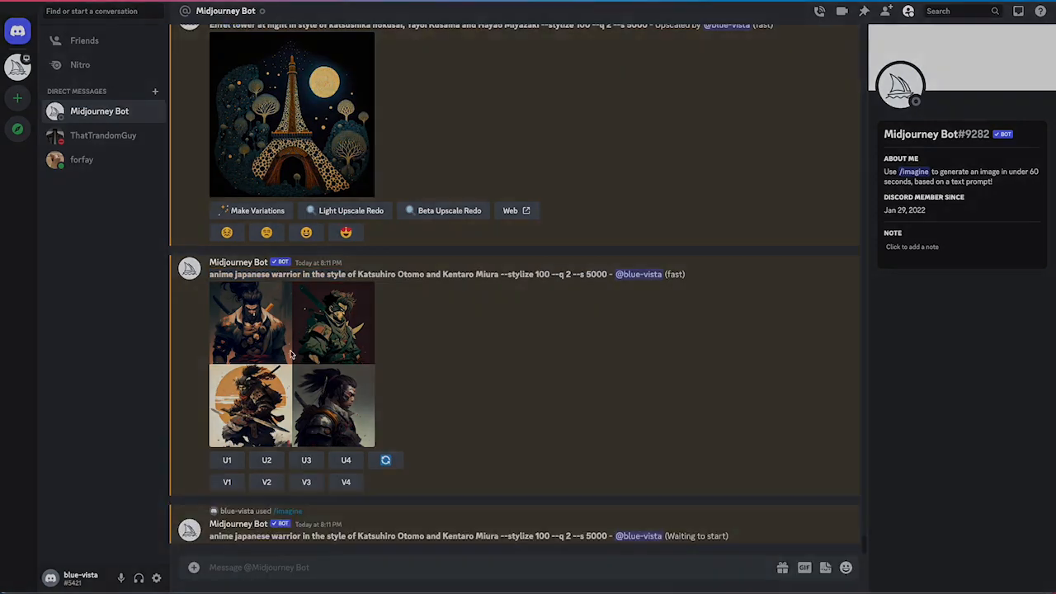
click(291, 350)
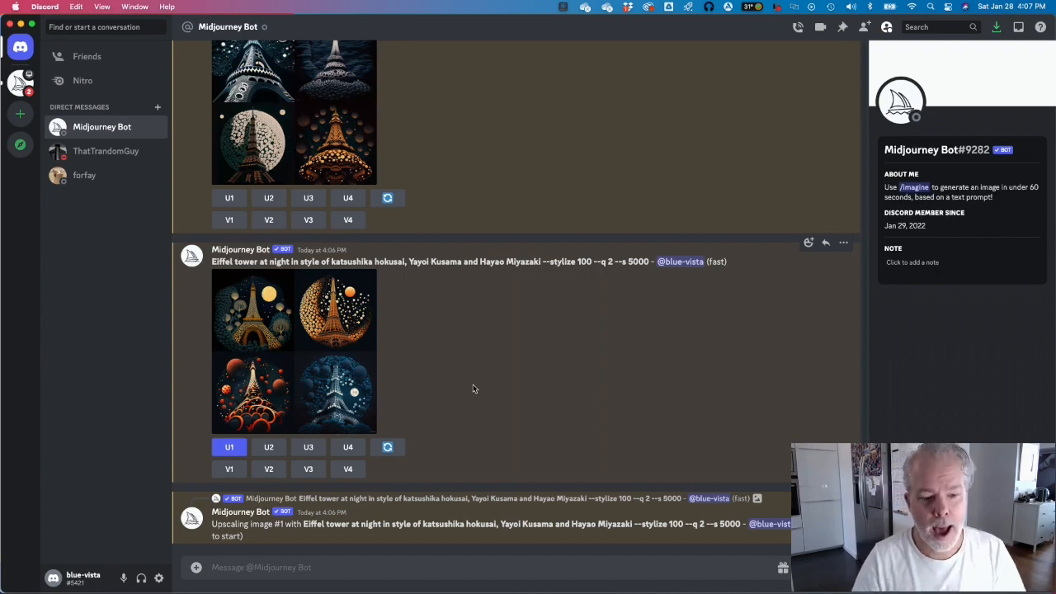
- Switch to Canva in Chrome and open the recent 72 x 30 in design "Blue and Orange Retro Illustrated Summer Camp"
key(super+Tab)
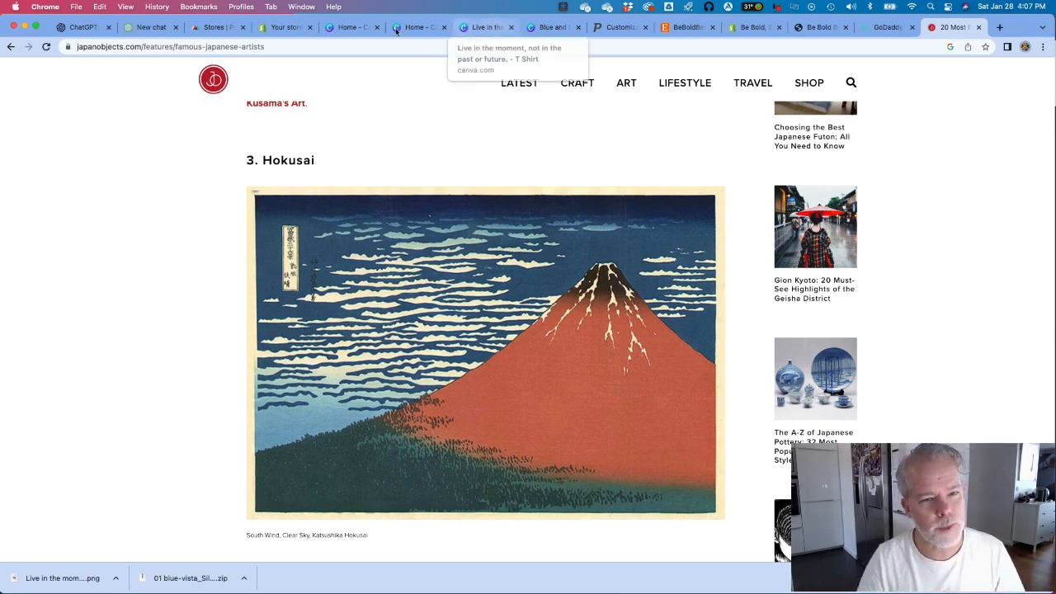
click(349, 30)
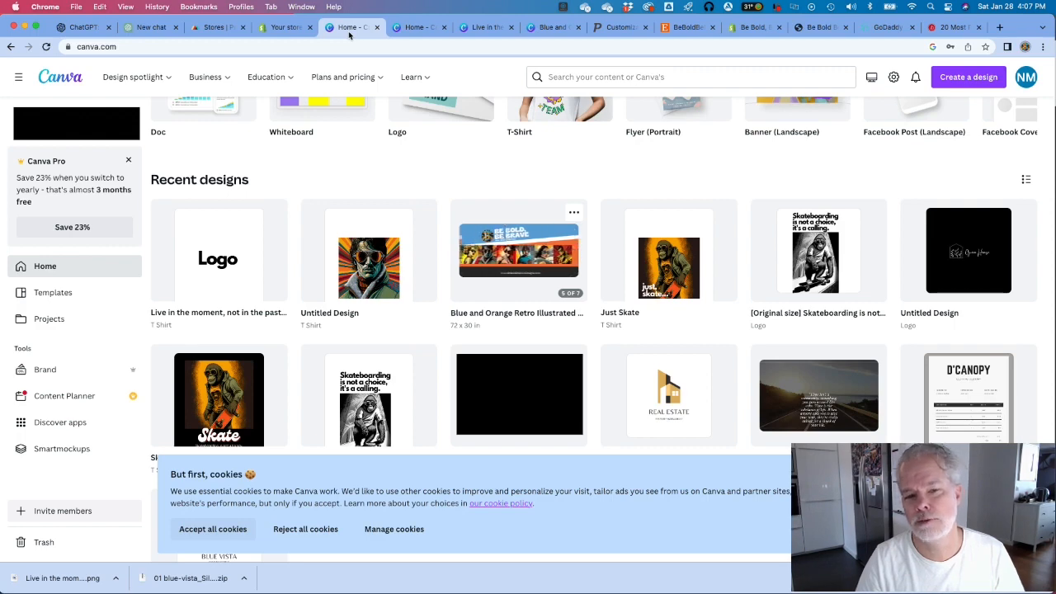
click(509, 265)
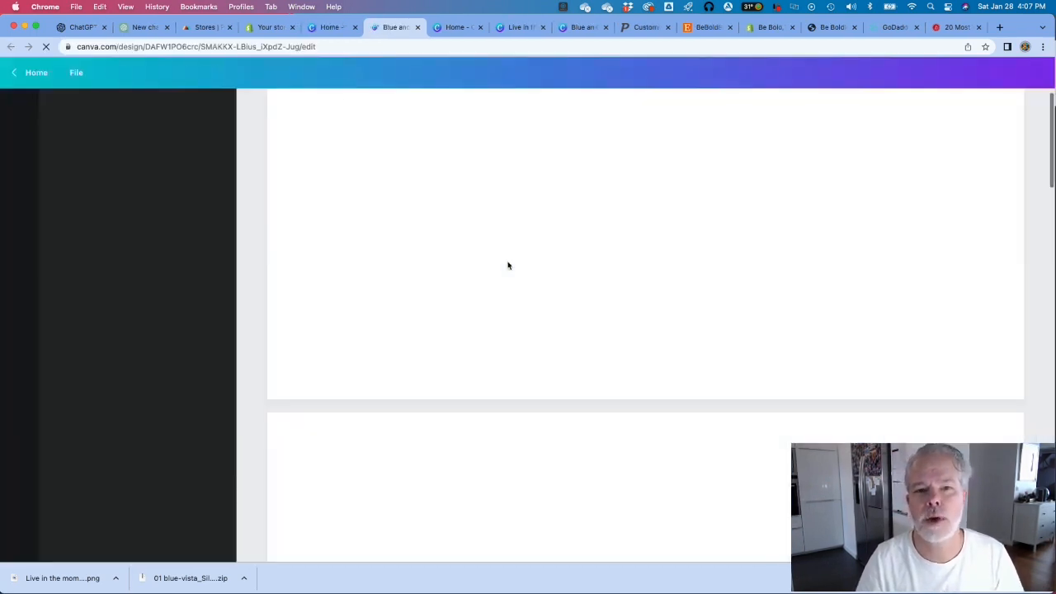
- Examine the "Be Bold, Be Brave" banner versions, comparing the layouts of the first pages of the design
scroll(147, 328, down, 5)
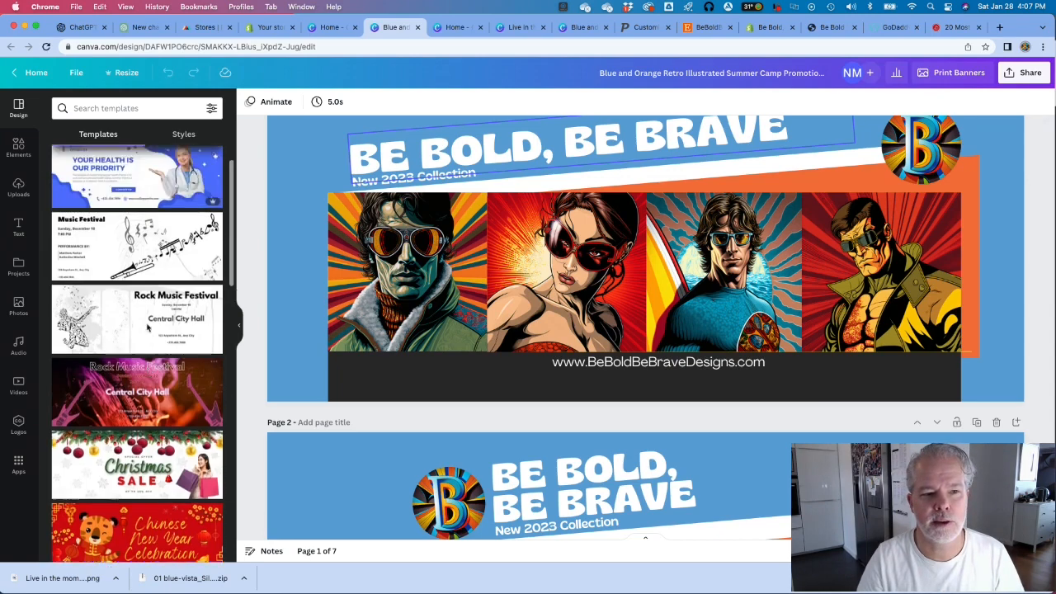
scroll(518, 372, down, 4)
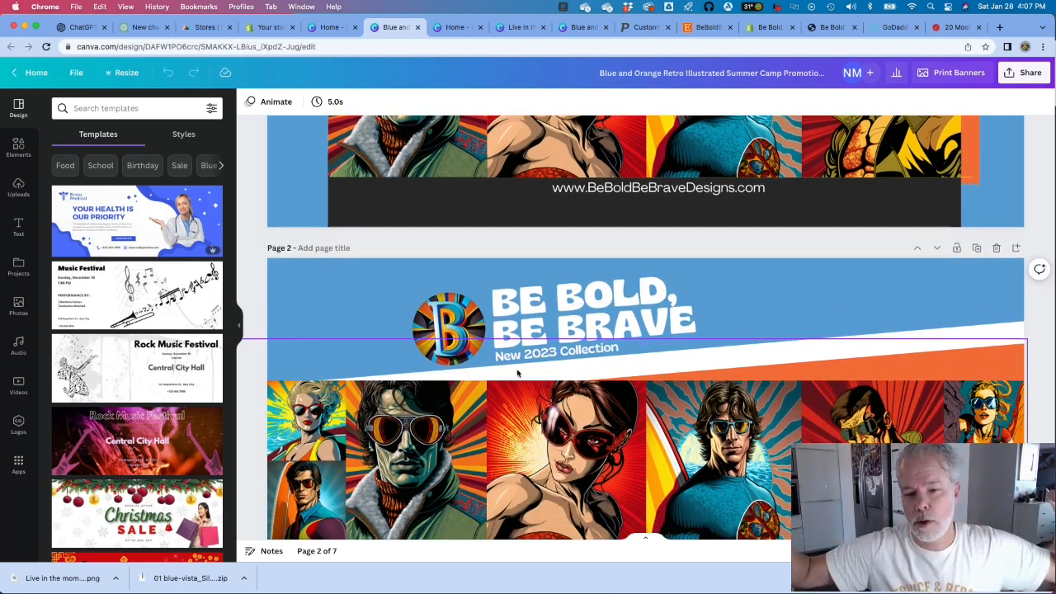
scroll(517, 373, down, 1)
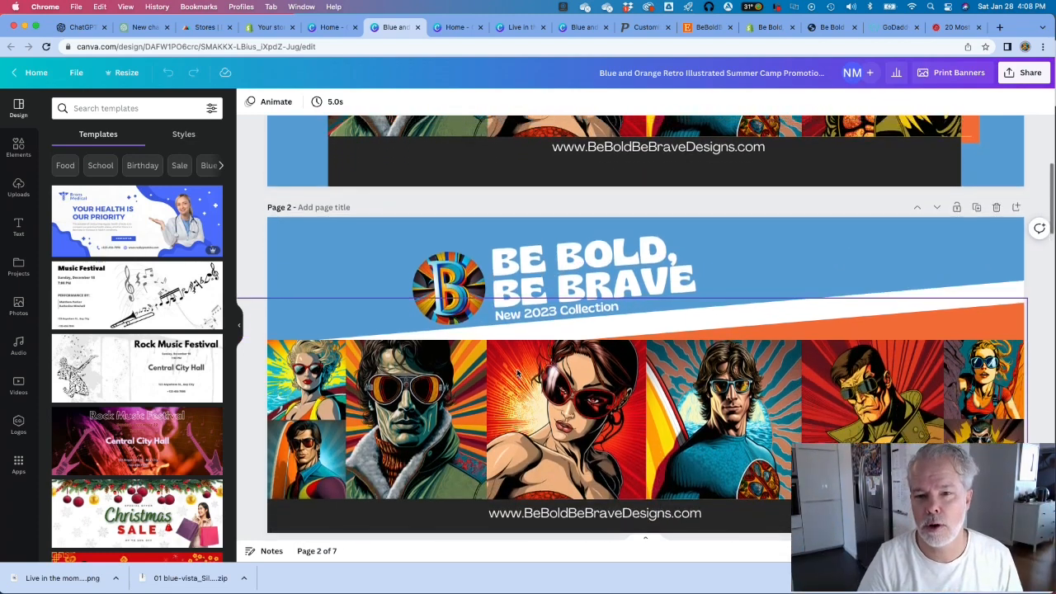
scroll(517, 373, up, 3)
scroll(517, 373, down, 4)
scroll(518, 373, up, 5)
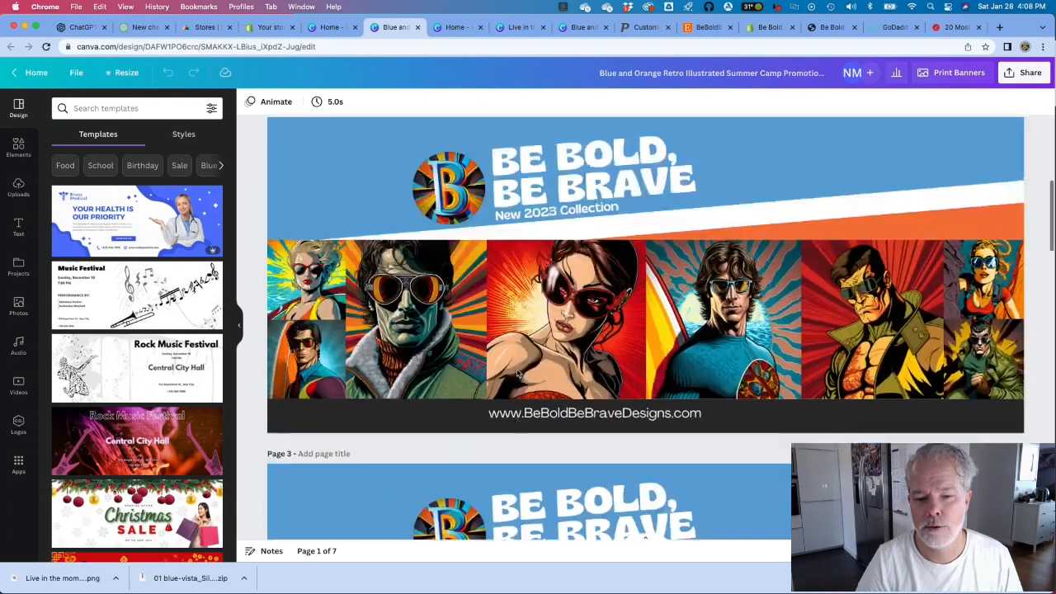
scroll(517, 374, down, 1)
scroll(518, 373, up, 1)
scroll(517, 373, up, 1)
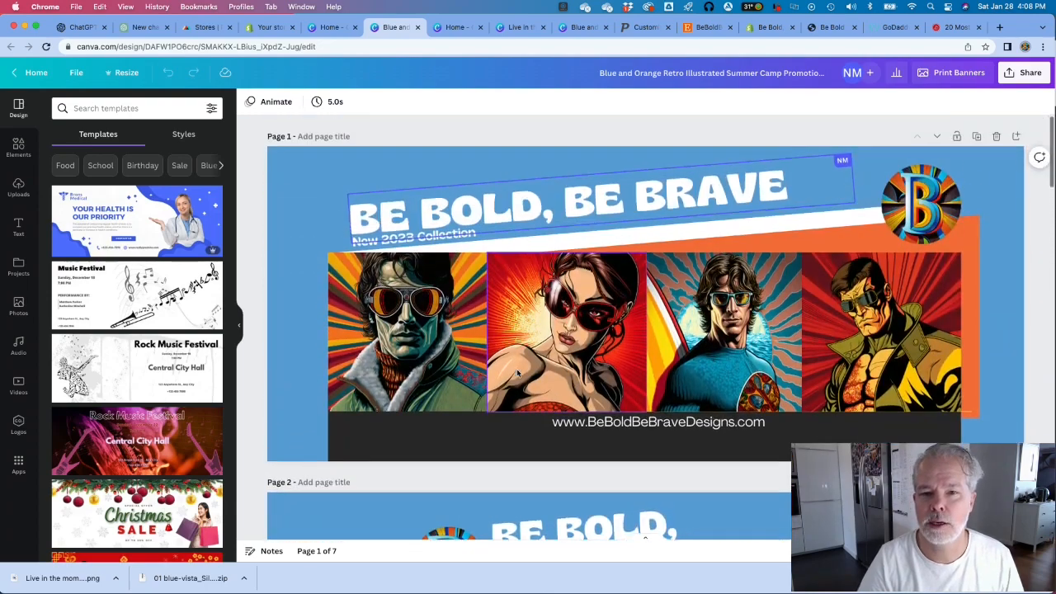
scroll(517, 373, down, 6)
scroll(517, 374, down, 3)
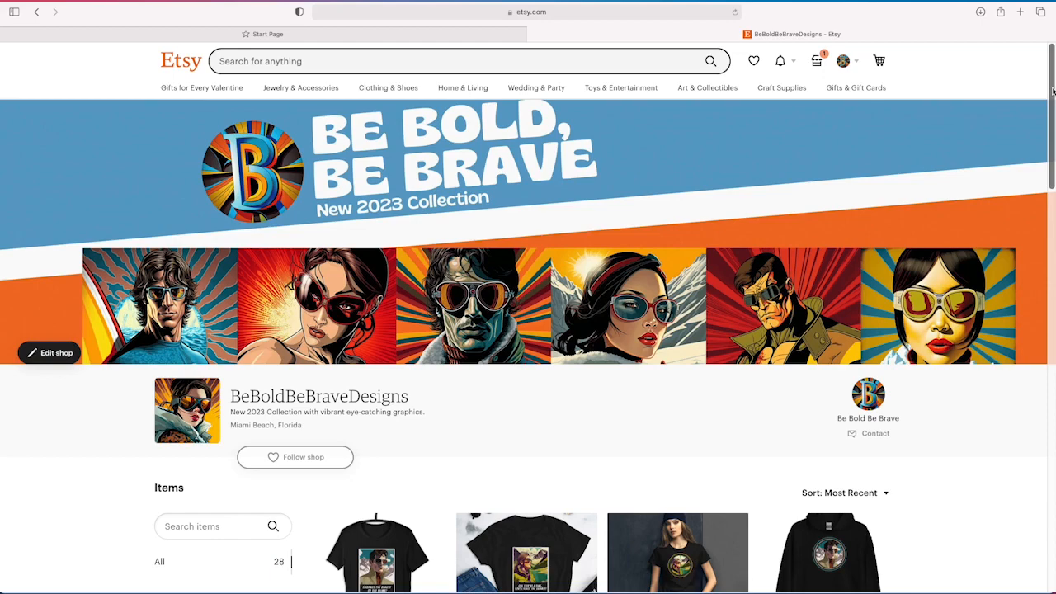
- Look through the BeBoldBeBraveDesigns shop page on Etsy, from its banner down to the listed items
drag(1053, 91, 1053, 238)
scroll(529, 318, down, 1)
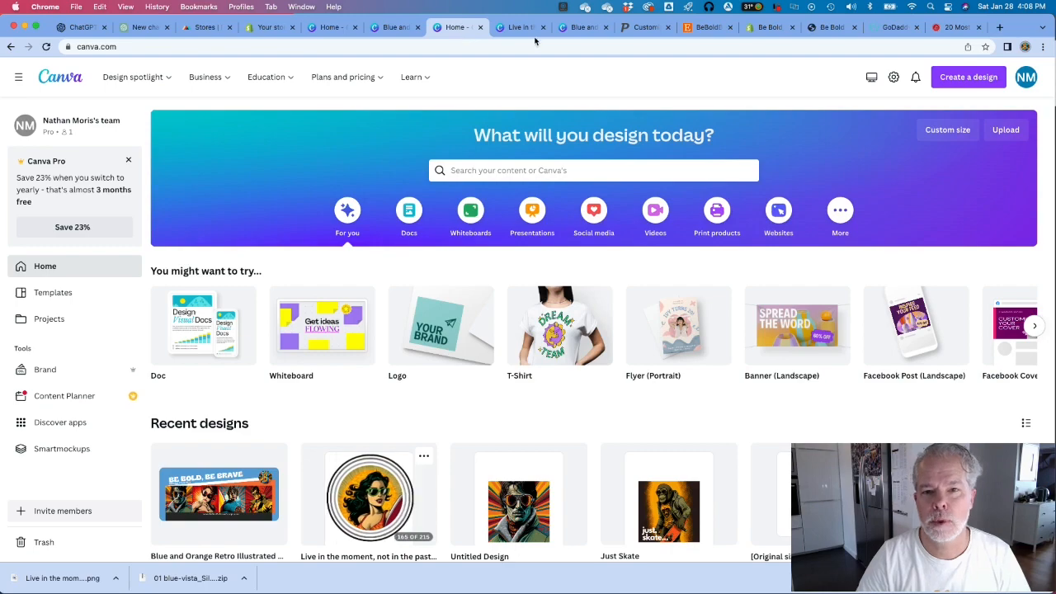
- Open the "Live in the moment, not in the past or future." T-shirt design in Canva and review pages 22 to 36
click(518, 27)
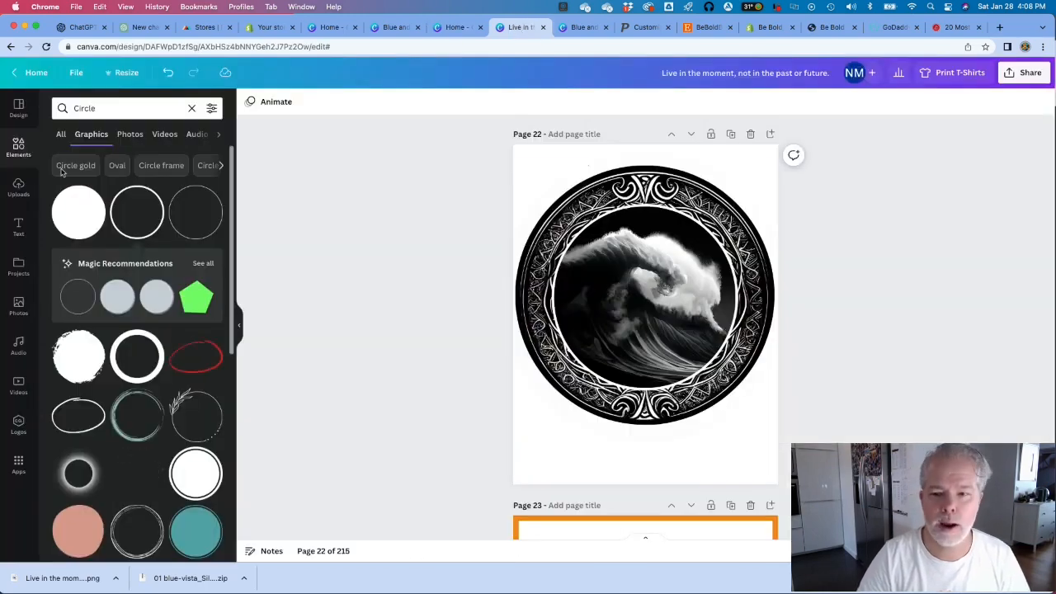
scroll(645, 330, down, 15)
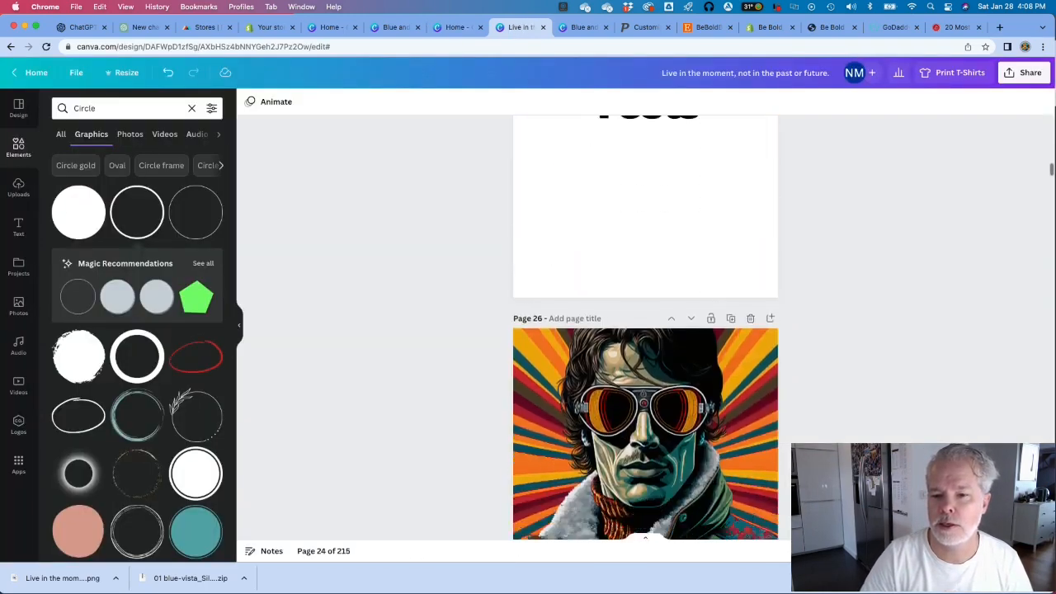
scroll(786, 459, up, 10)
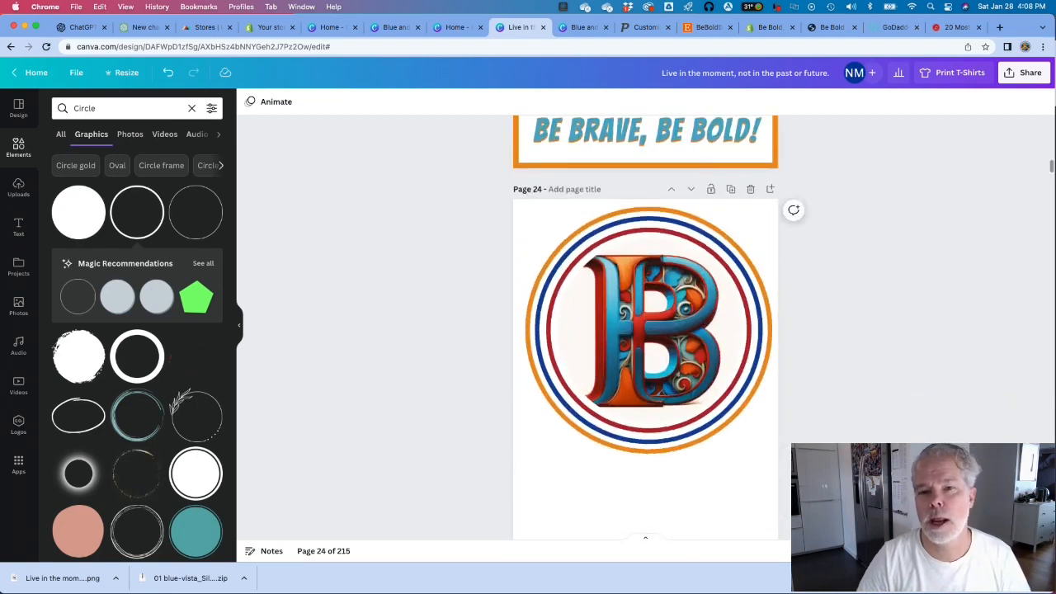
scroll(645, 330, down, 5)
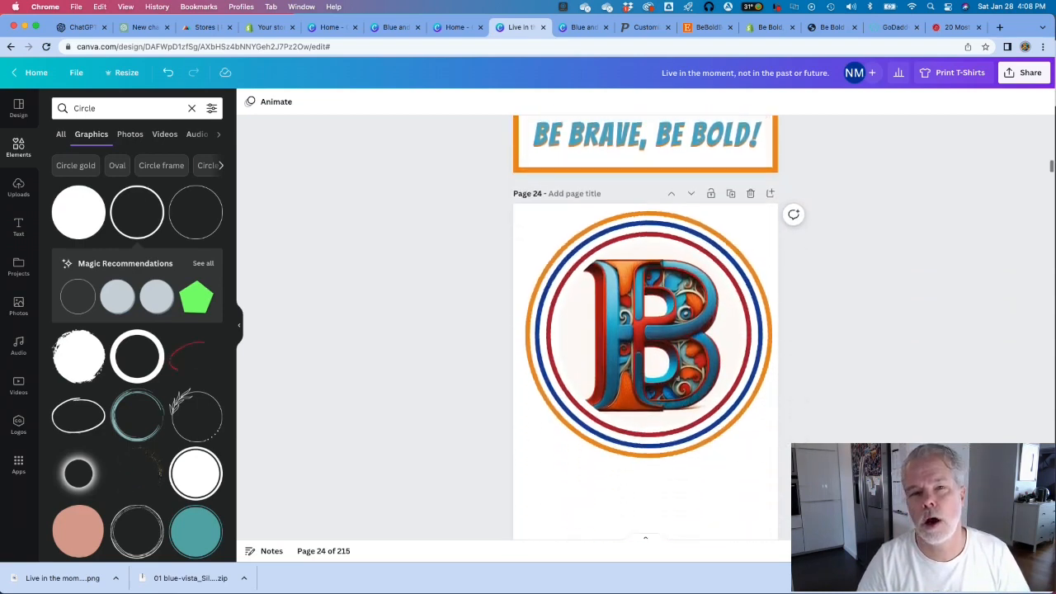
scroll(645, 330, down, 15)
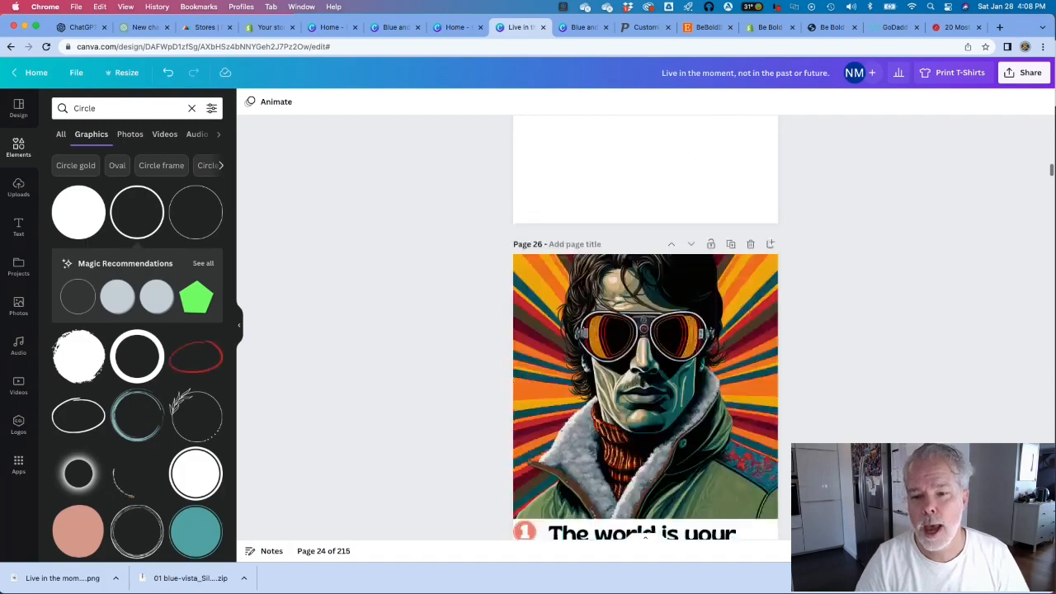
scroll(646, 330, down, 12)
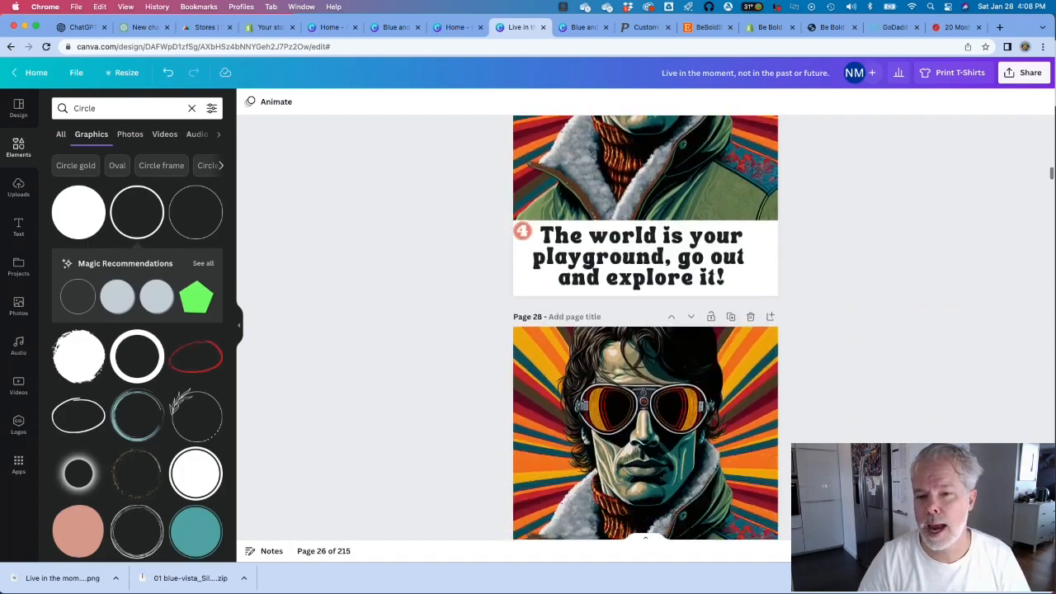
scroll(645, 330, down, 15)
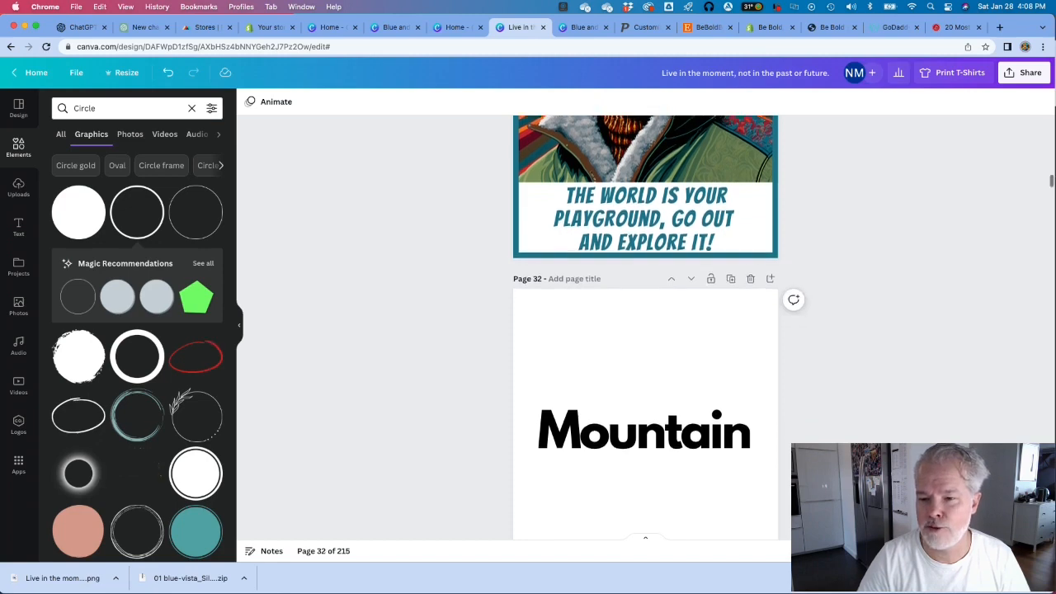
scroll(645, 330, down, 8)
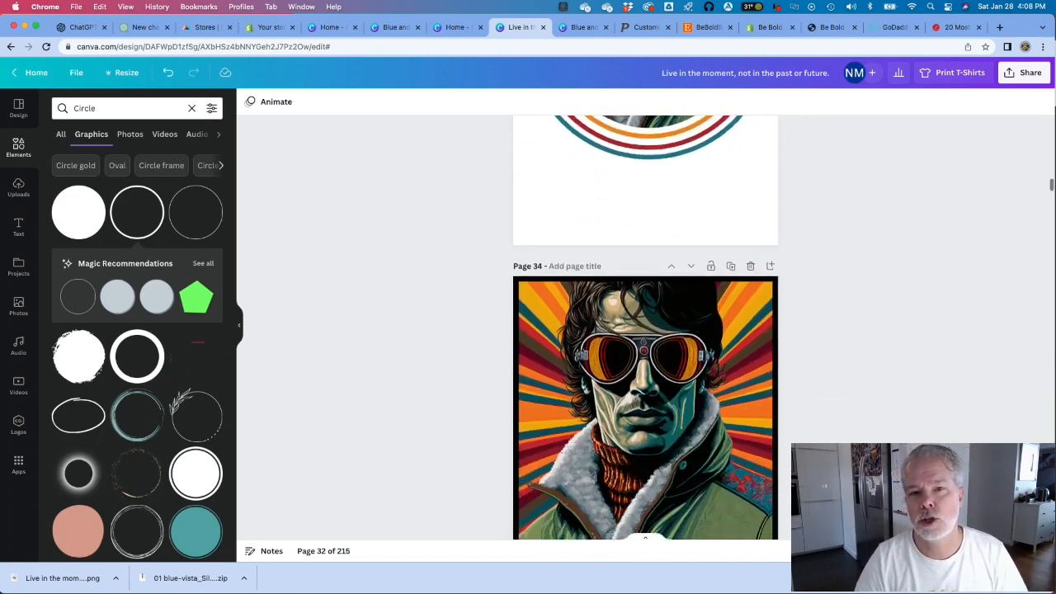
scroll(645, 330, down, 2)
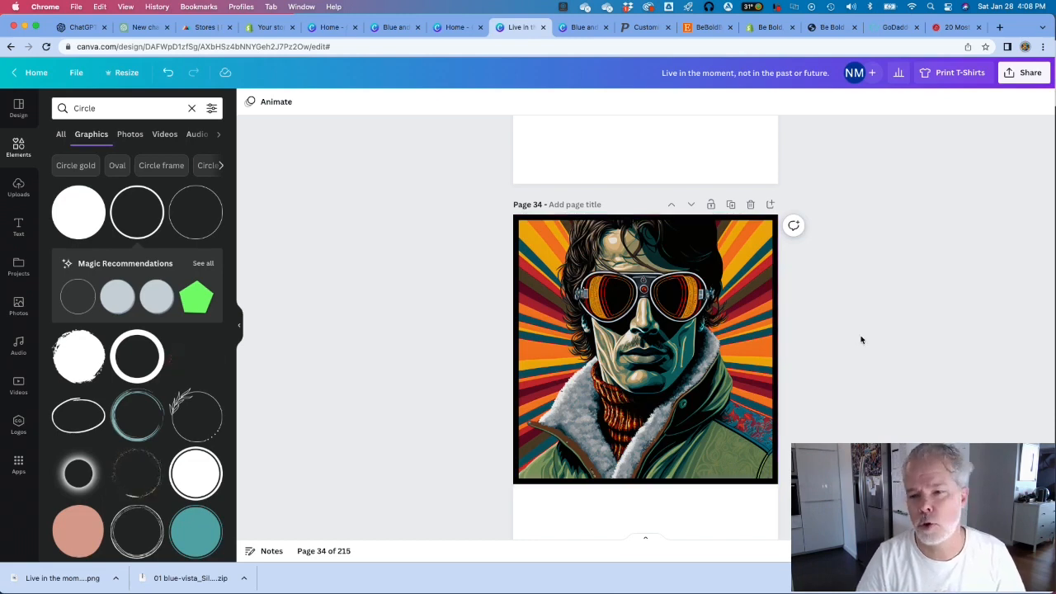
scroll(861, 340, down, 10)
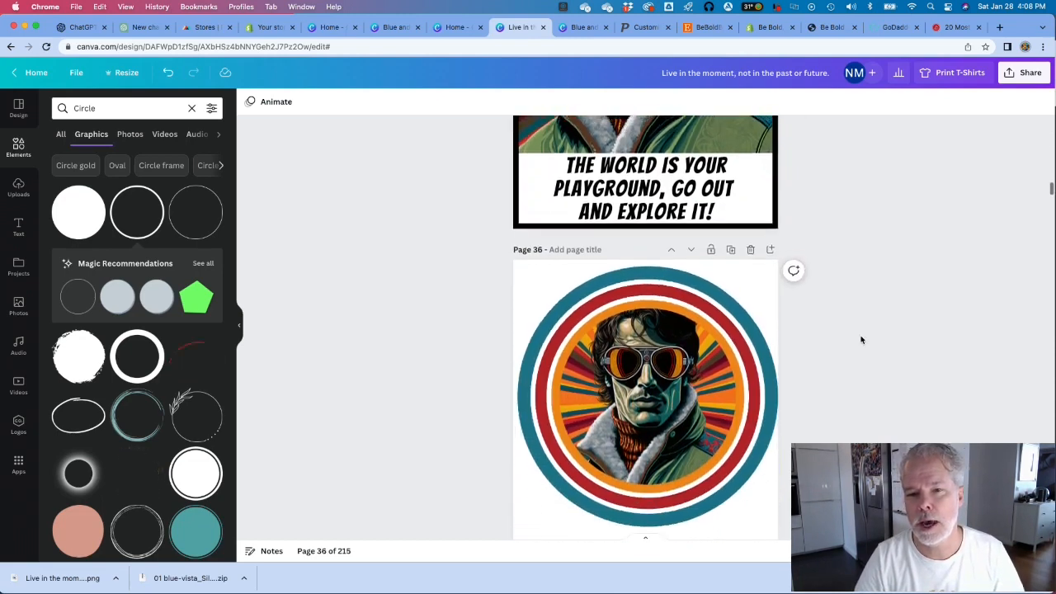
scroll(862, 339, up, 6)
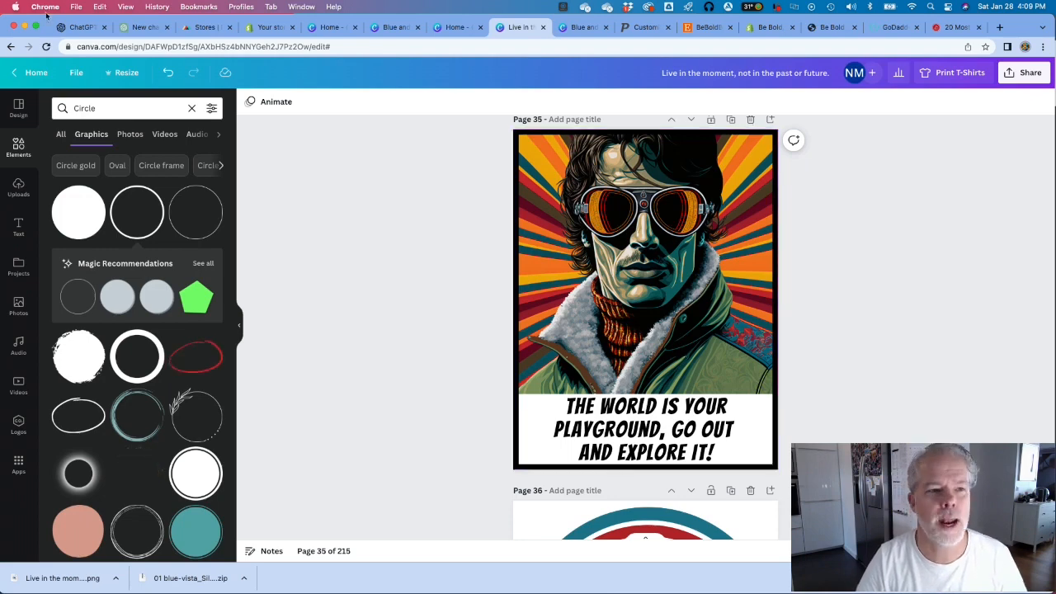
- Switch to ChatGPT and open the saved conversation with twenty inspiring phrases about the mountains
click(81, 28)
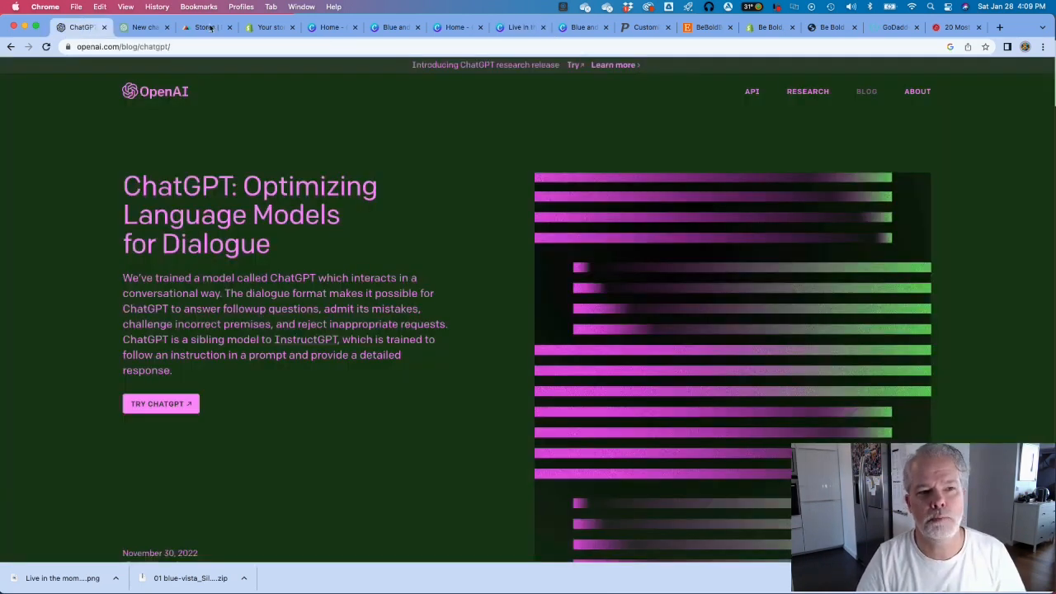
click(139, 28)
scroll(66, 157, down, 3)
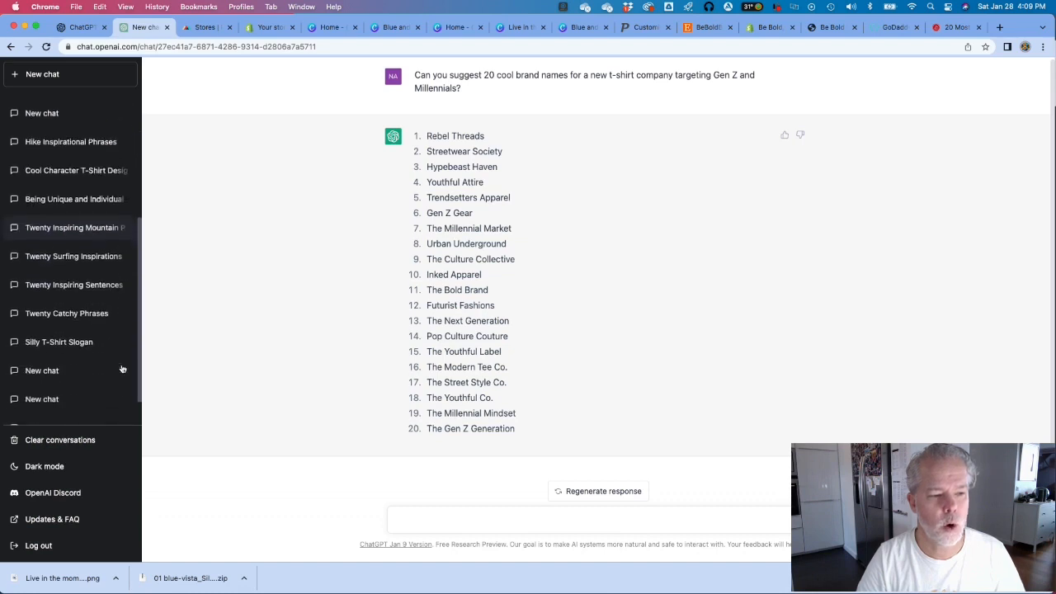
click(69, 236)
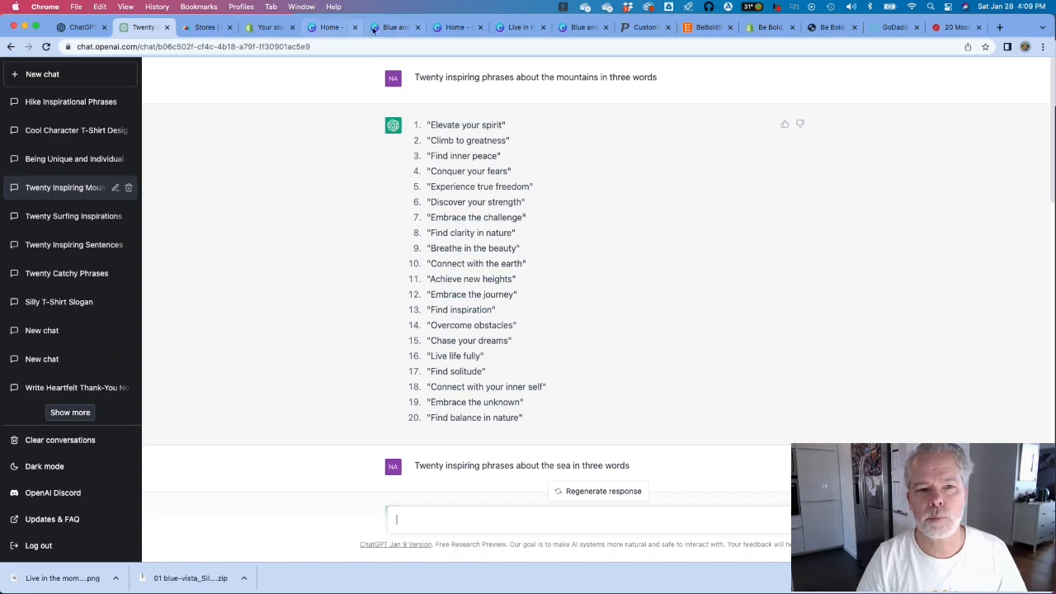
- Return to the T-shirt design in Canva and review the "This is your life, make it extraordinary!" variants on pages 37 to 40
click(454, 27)
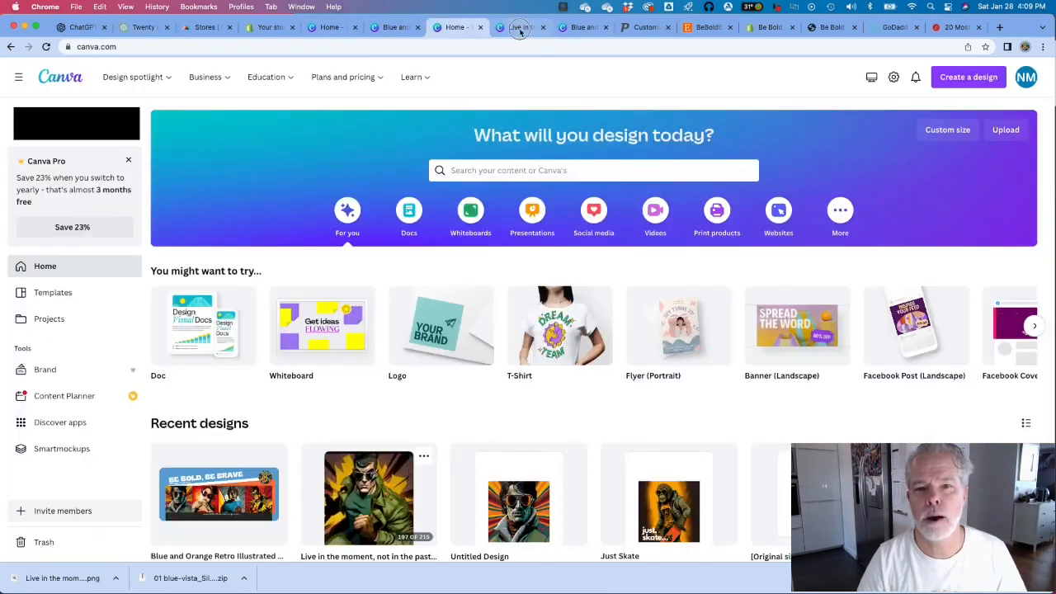
click(520, 27)
scroll(714, 496, down, 10)
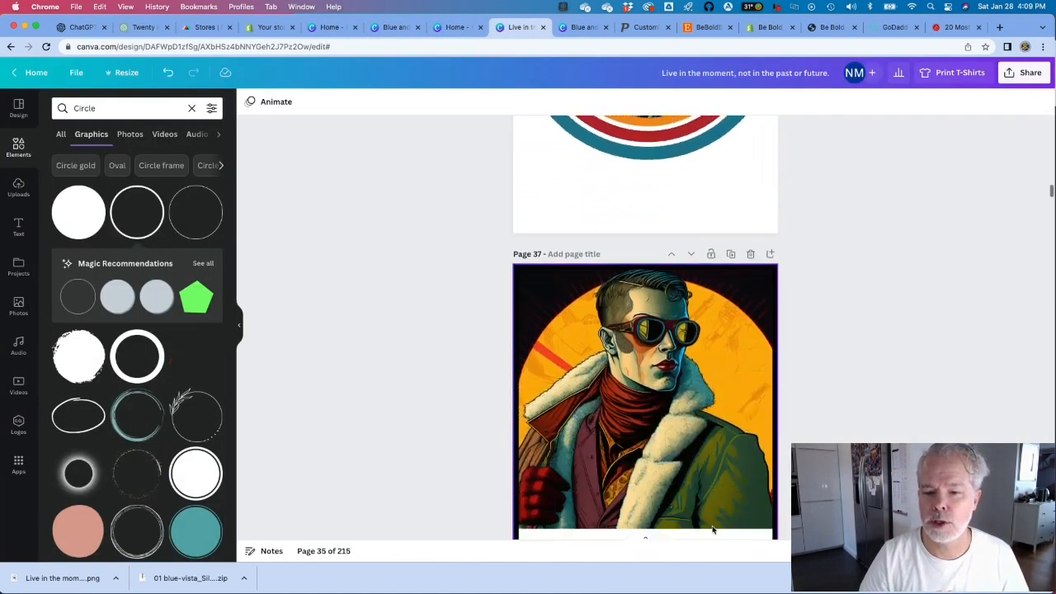
scroll(714, 531, down, 3)
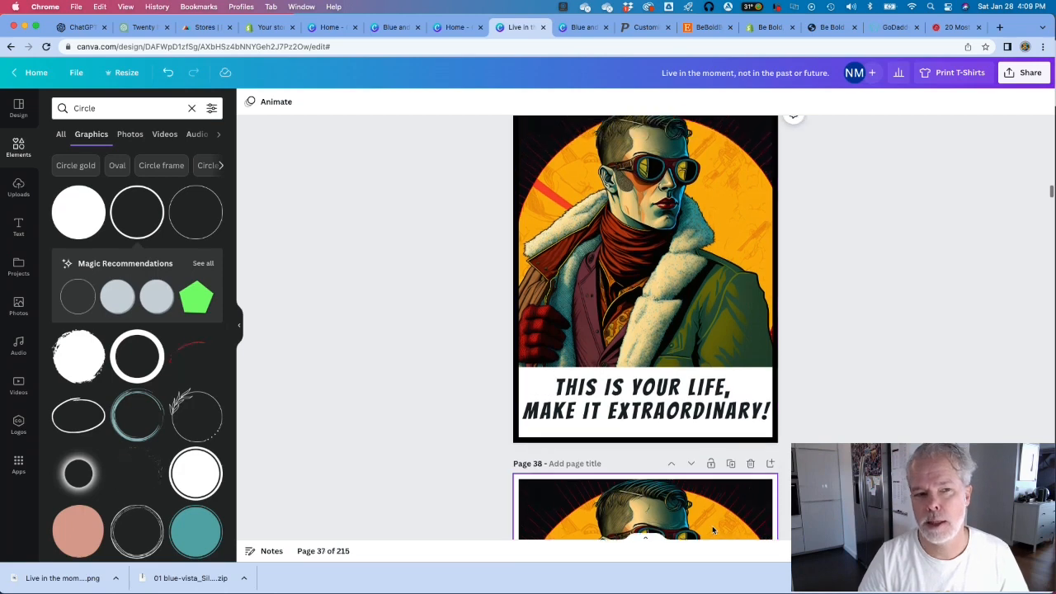
scroll(713, 529, up, 1)
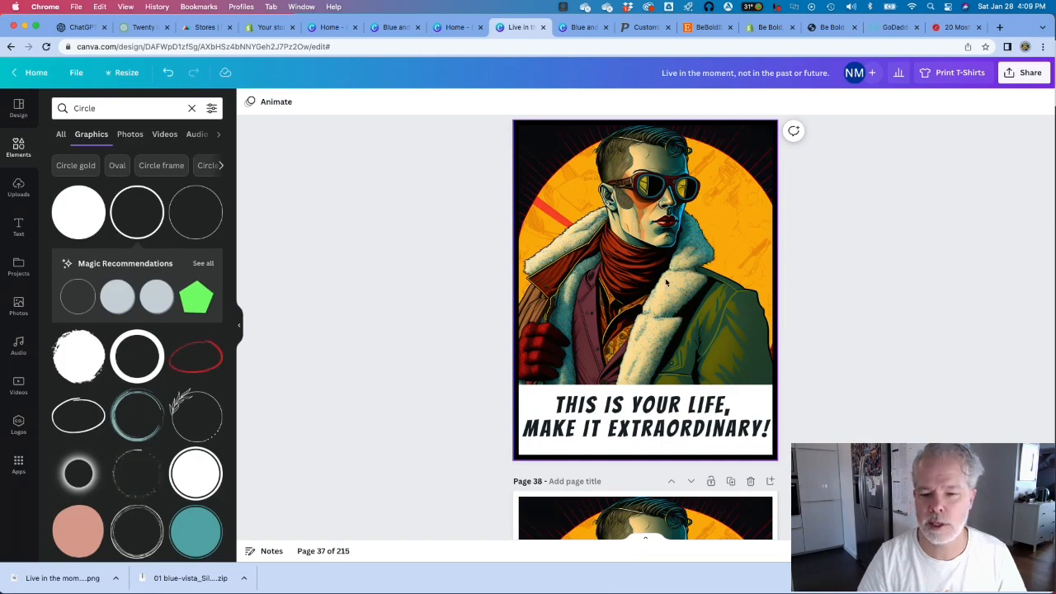
scroll(667, 283, down, 10)
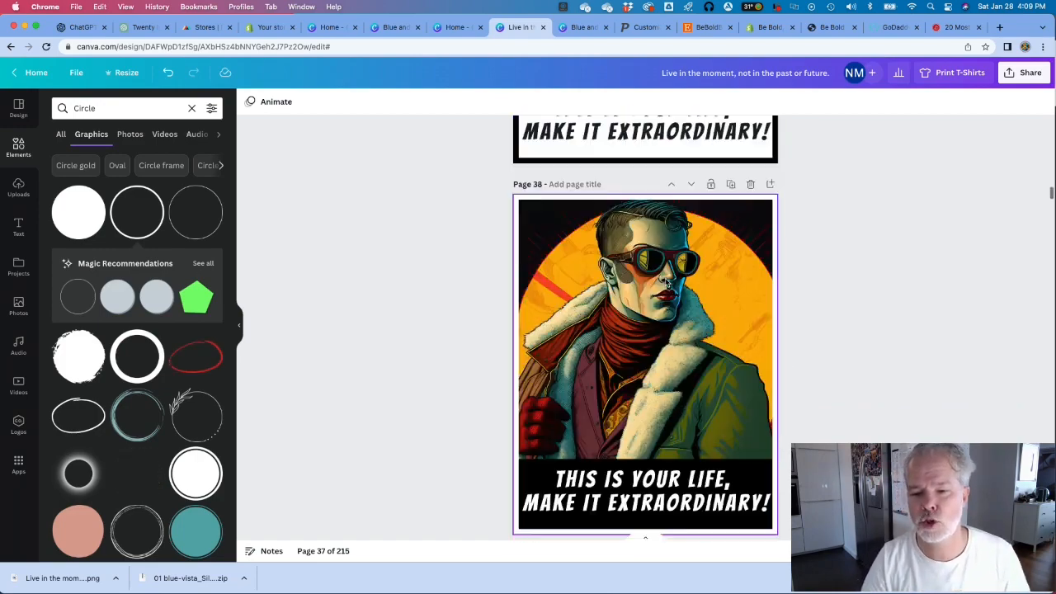
scroll(667, 283, down, 5)
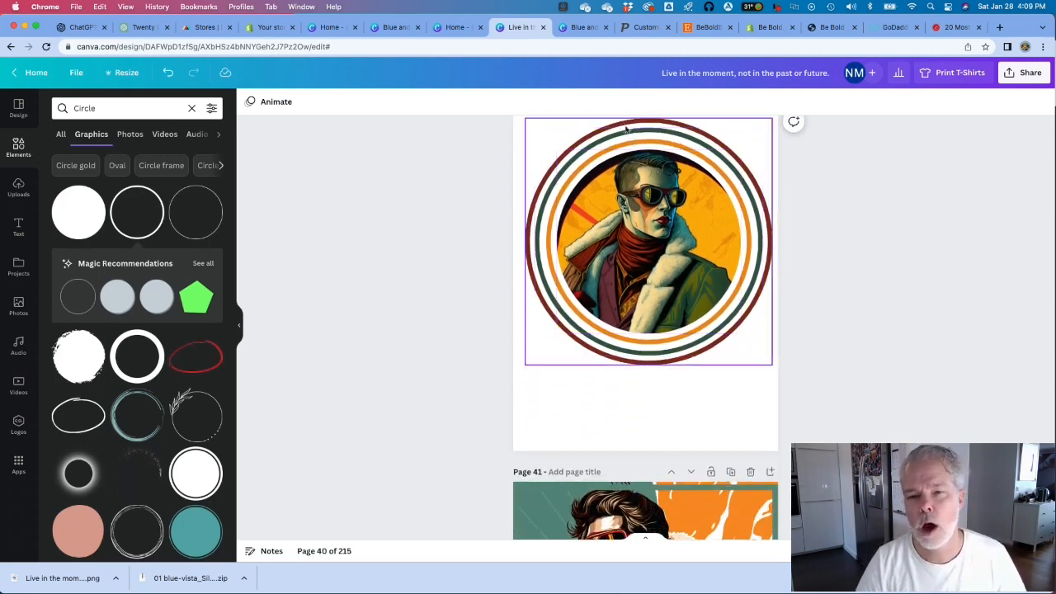
- Look over the available Circle graphics, then review the T-shirt designs on pages 41 to 47
scroll(155, 338, down, 5)
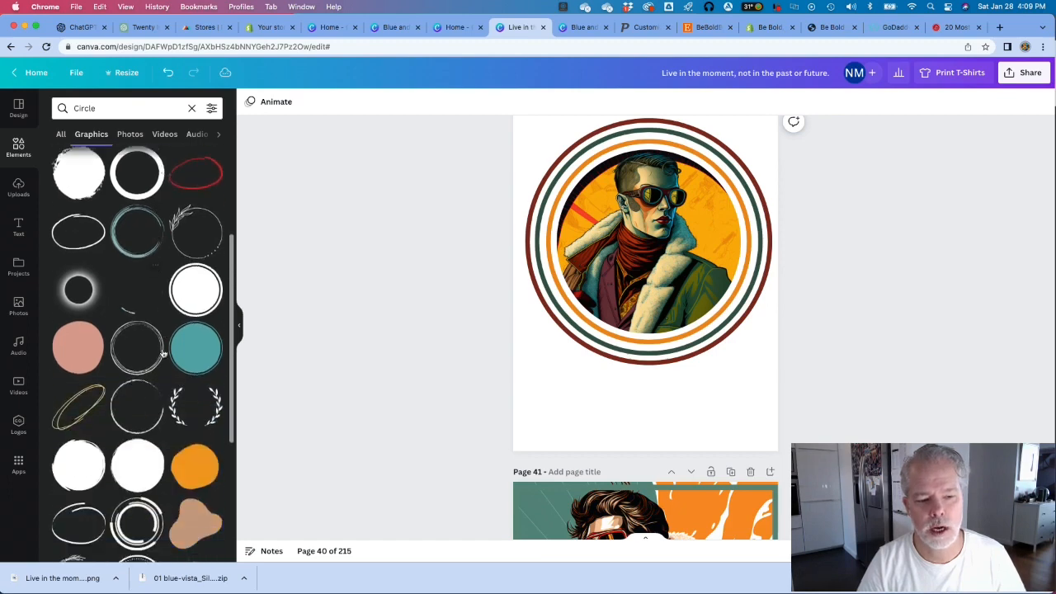
scroll(155, 338, up, 5)
scroll(552, 144, down, 5)
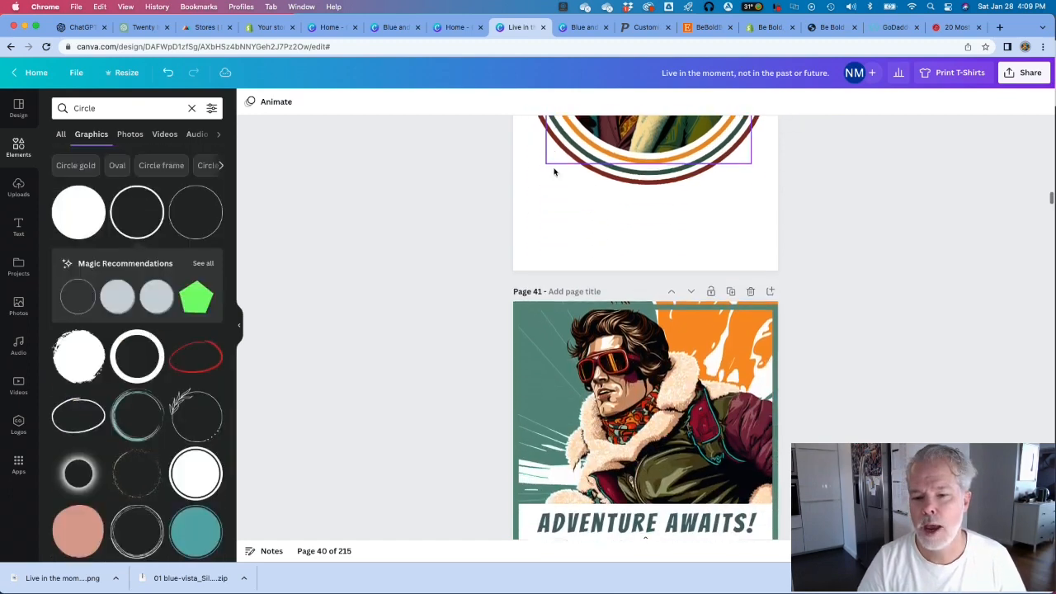
scroll(554, 167, down, 13)
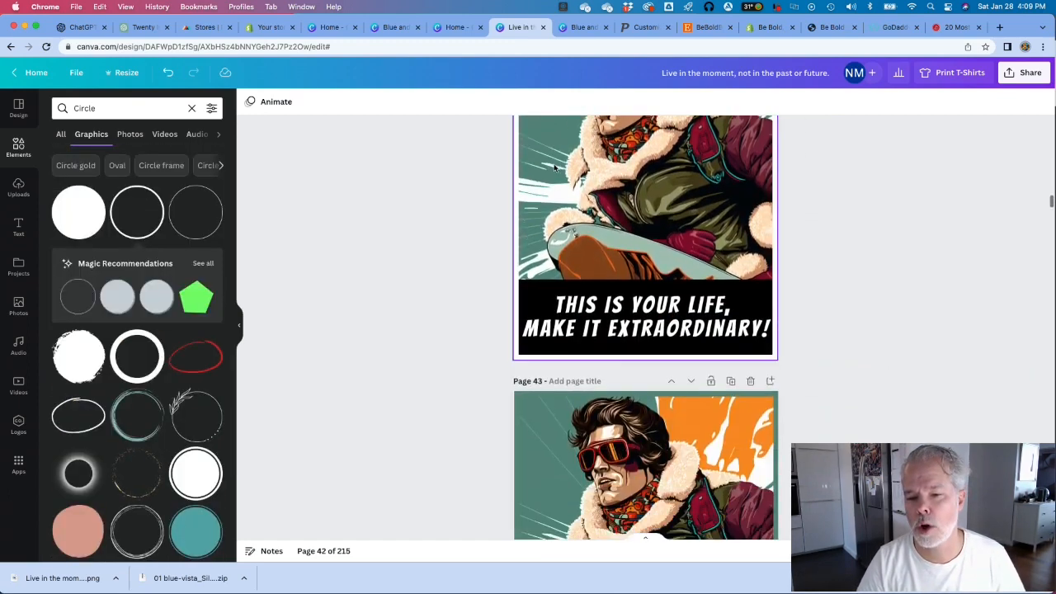
scroll(555, 167, down, 10)
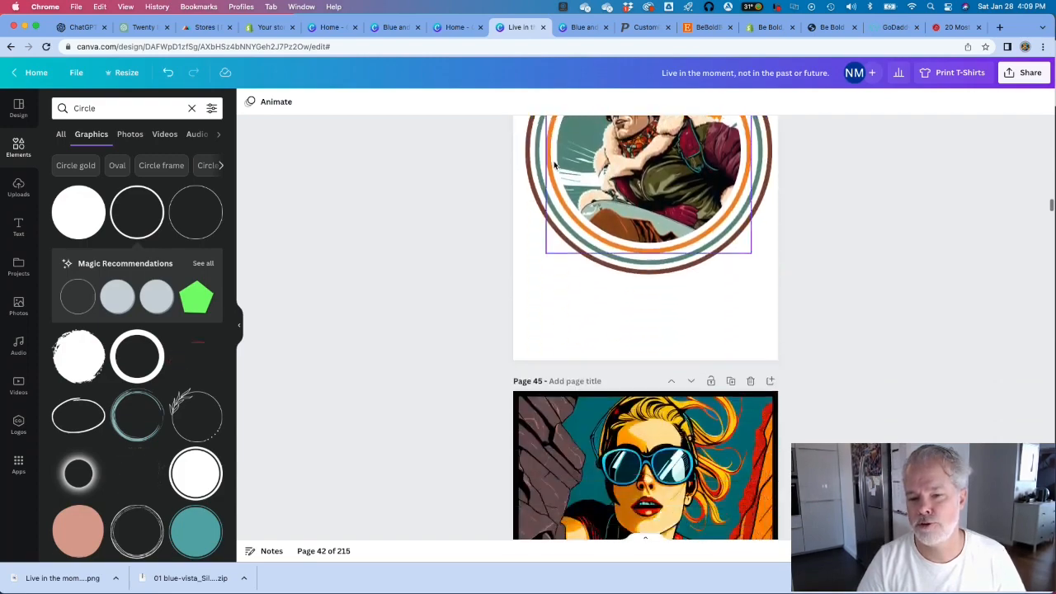
scroll(555, 168, down, 12)
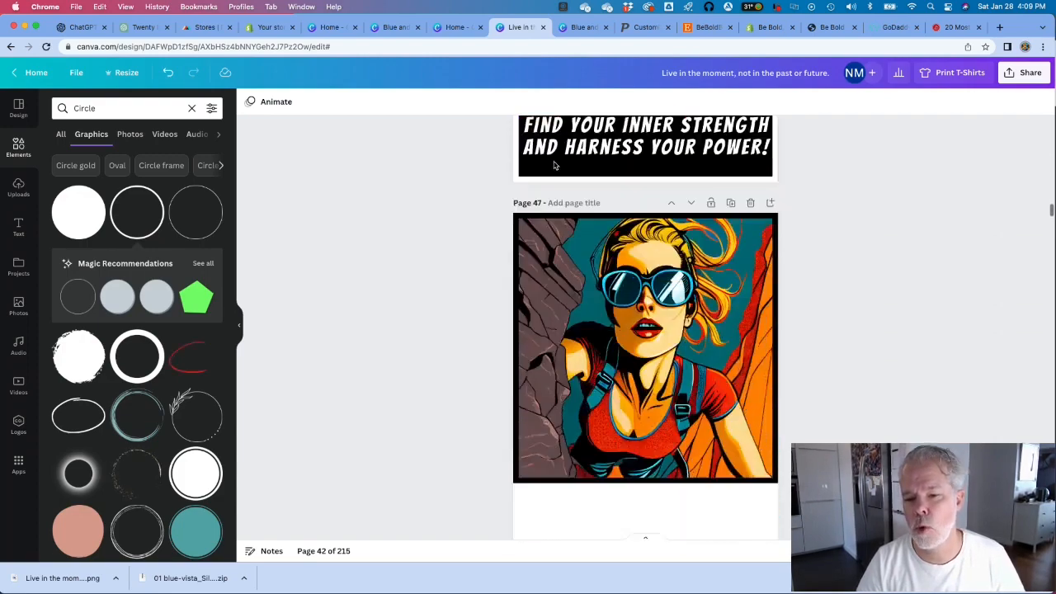
- Review the T-shirt designs on pages 47 to 58, including the "Life is a journey, enjoy the ride!" variants
scroll(555, 168, down, 12)
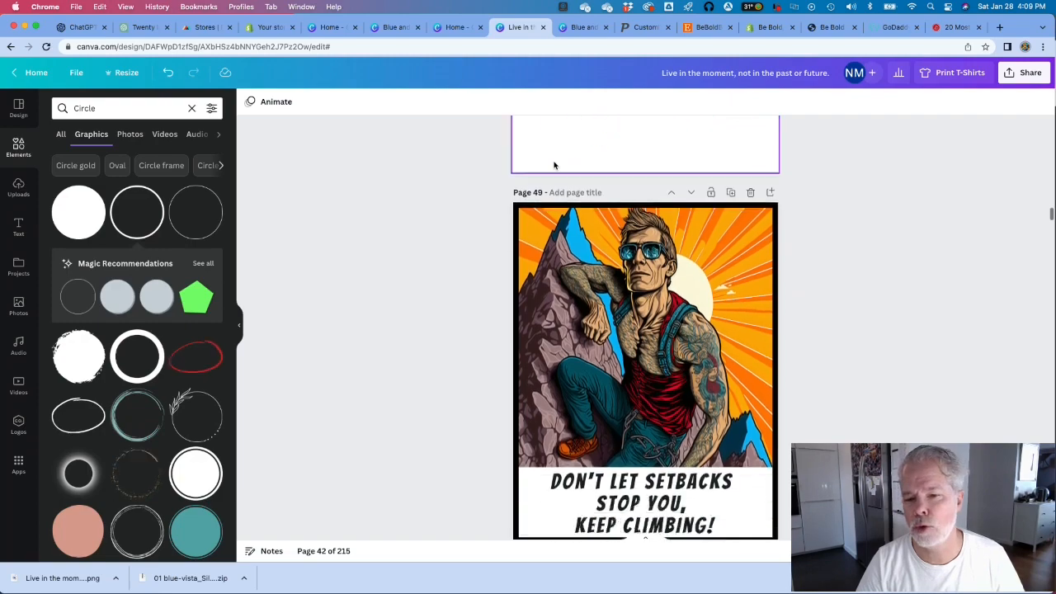
scroll(555, 165, down, 12)
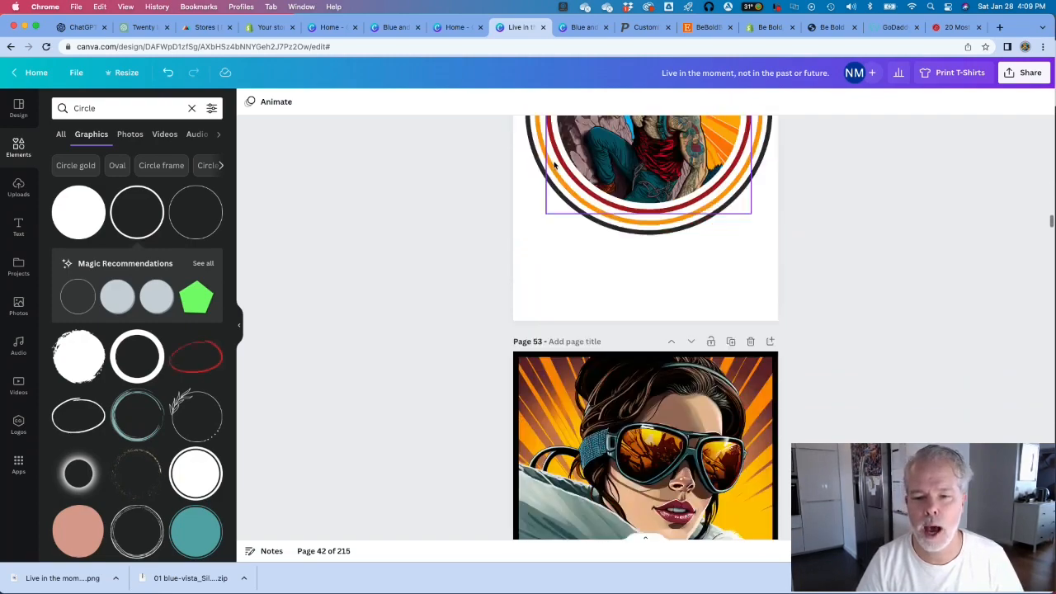
scroll(555, 165, up, 2)
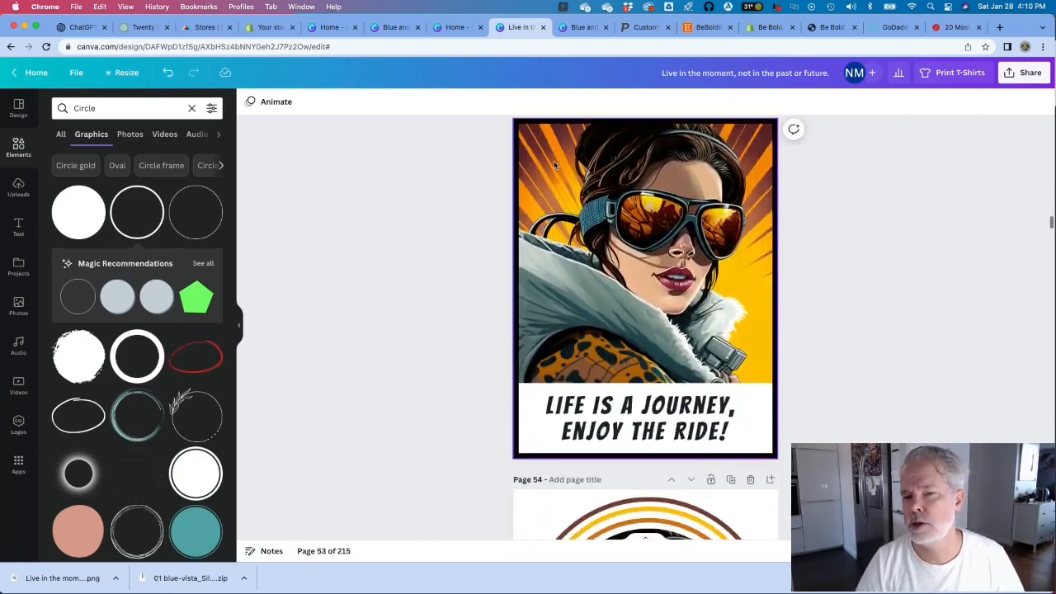
scroll(554, 161, down, 15)
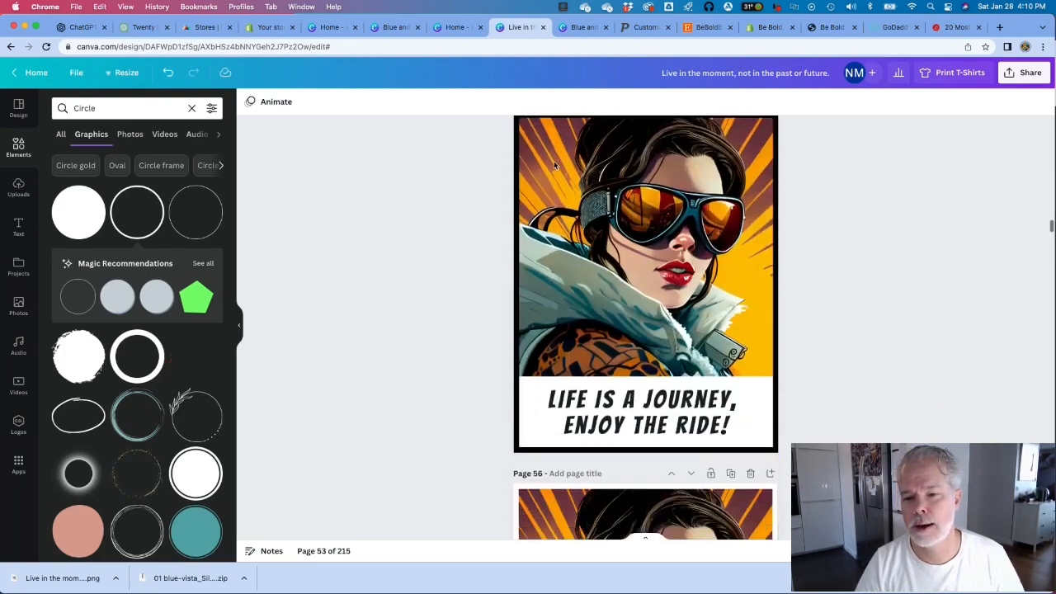
scroll(554, 162, down, 10)
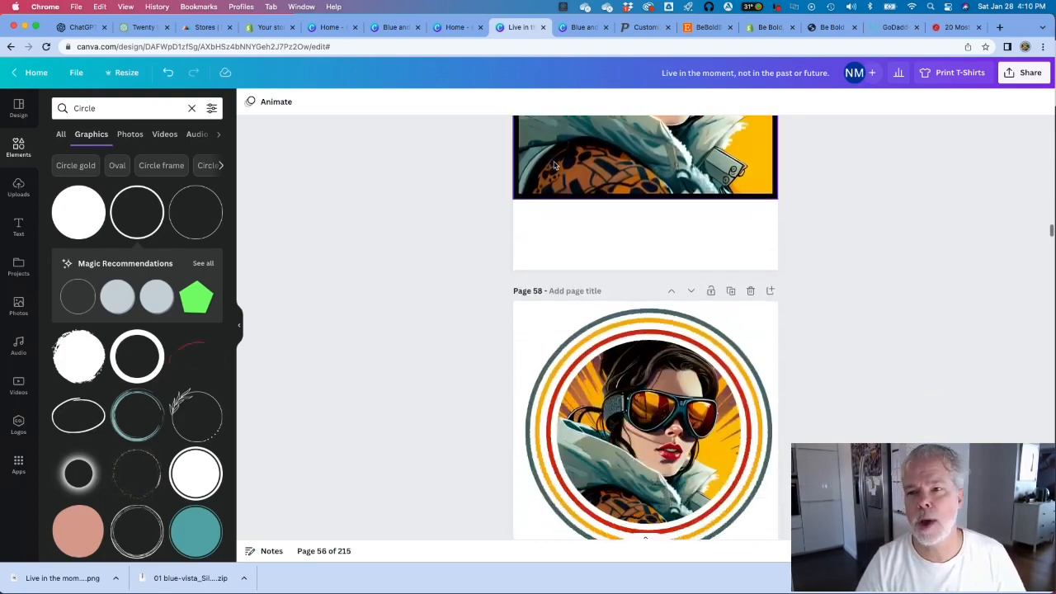
- Download pages 54-60 of the T-shirt design as PNG files with a transparent background
click(1011, 73)
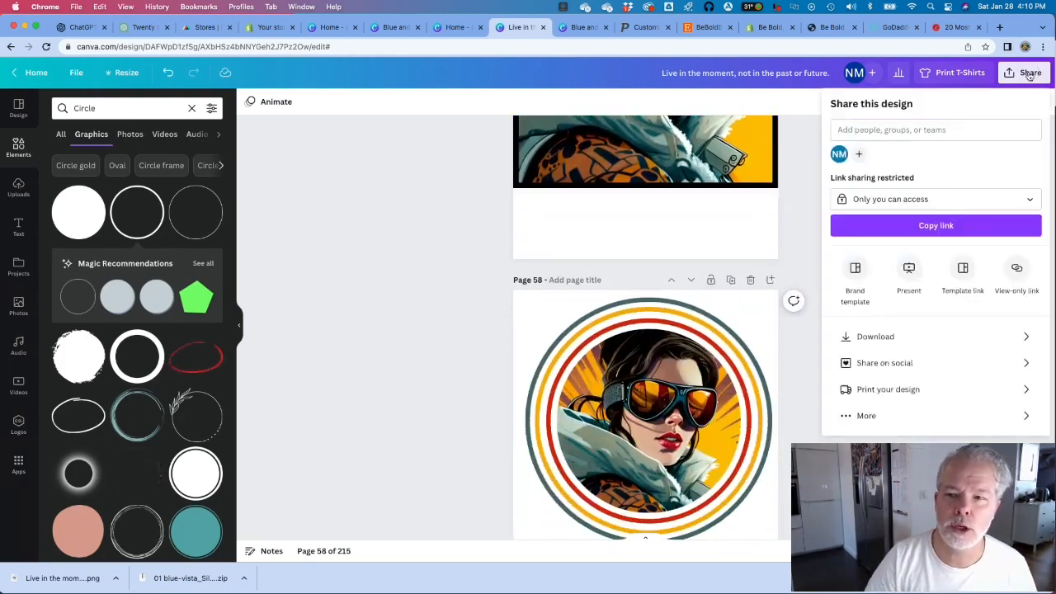
click(862, 338)
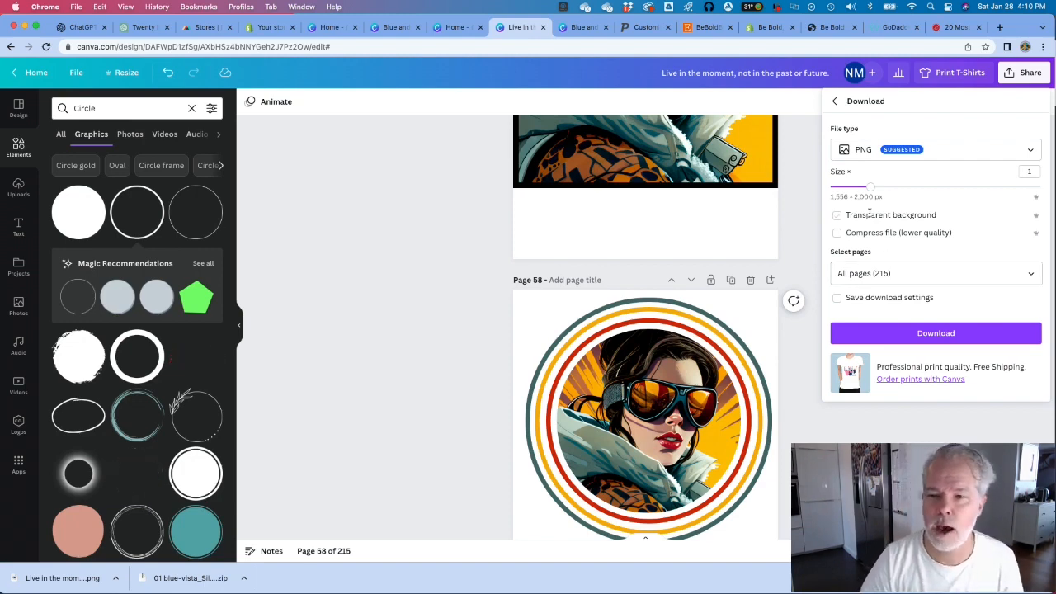
click(837, 216)
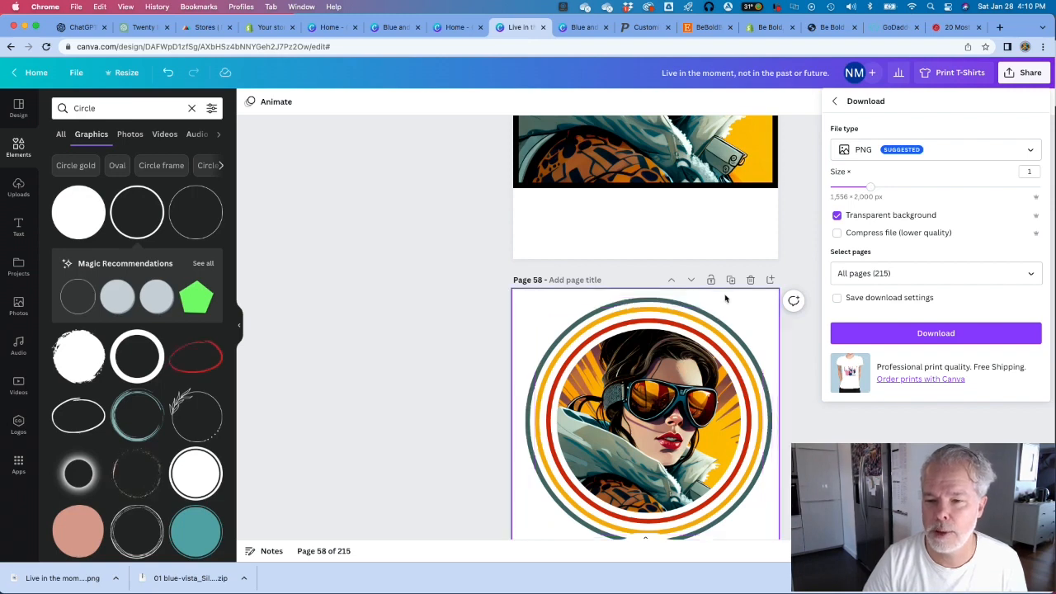
click(907, 278)
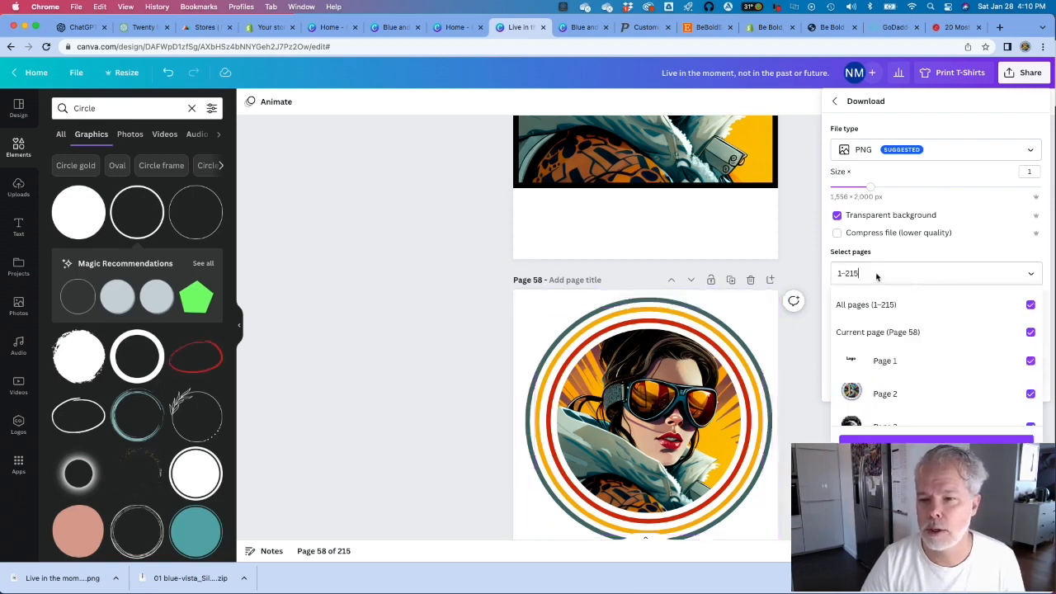
click(877, 278)
click(899, 279)
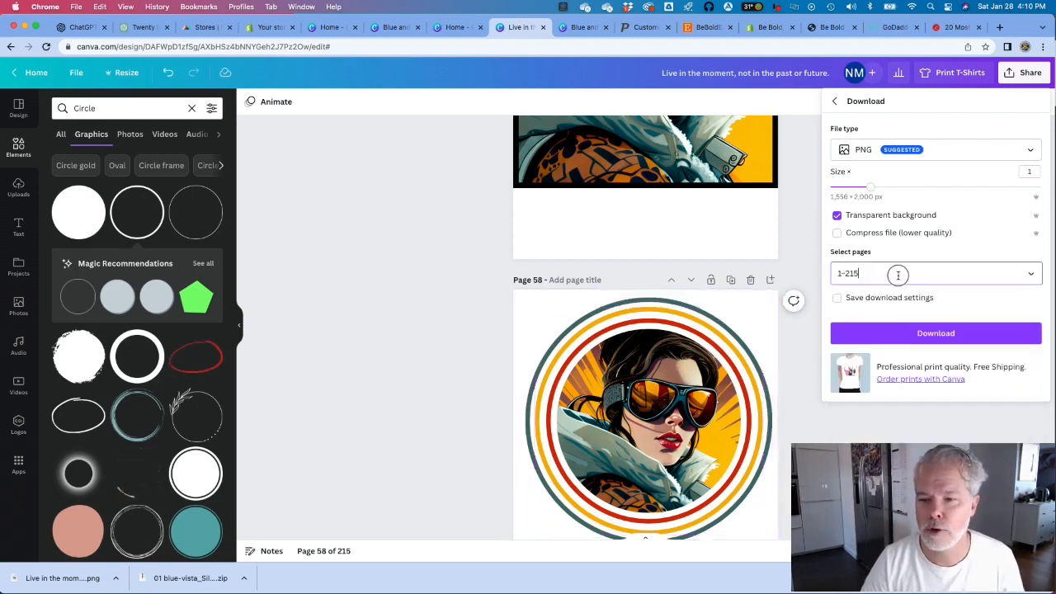
drag(896, 274, 821, 272)
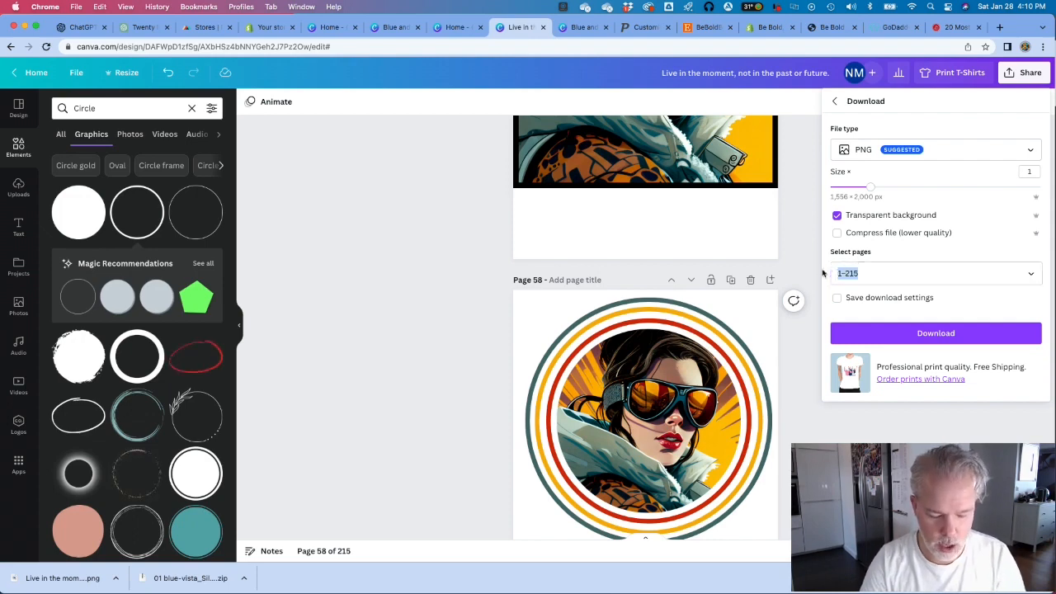
text(54-)
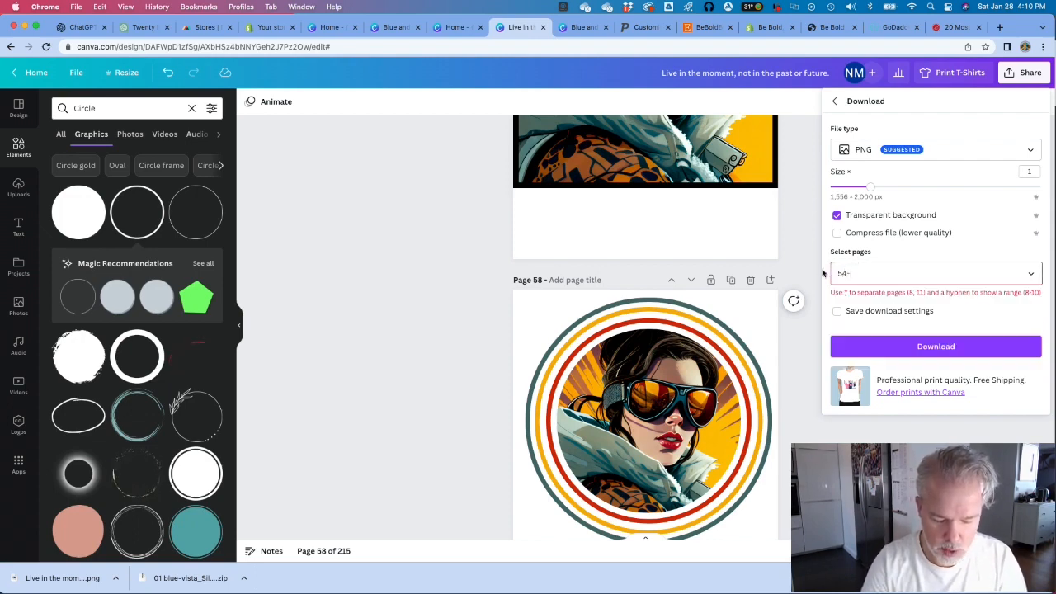
text(60)
key(Return)
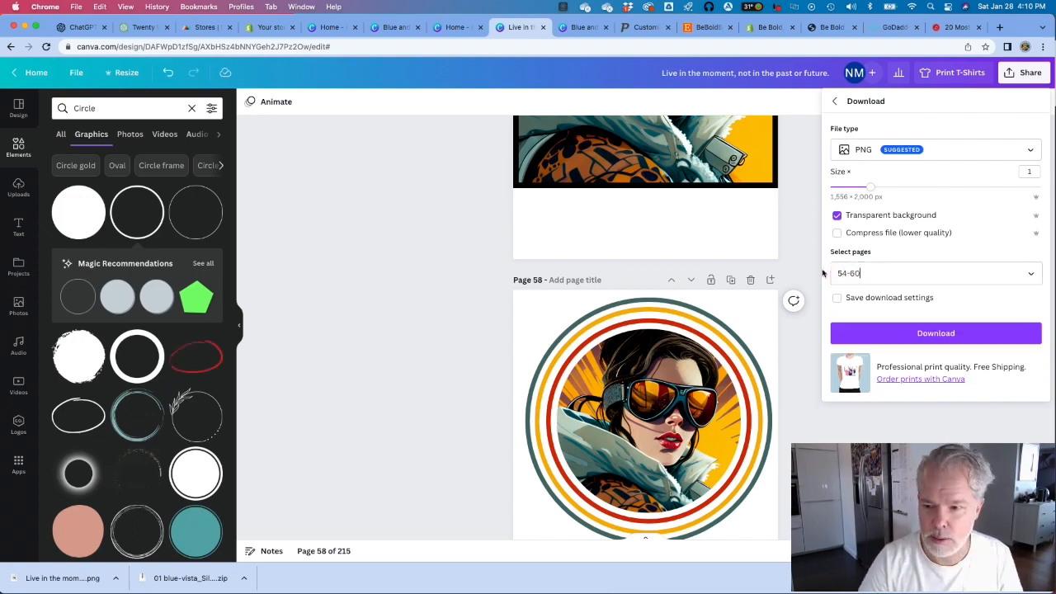
click(910, 334)
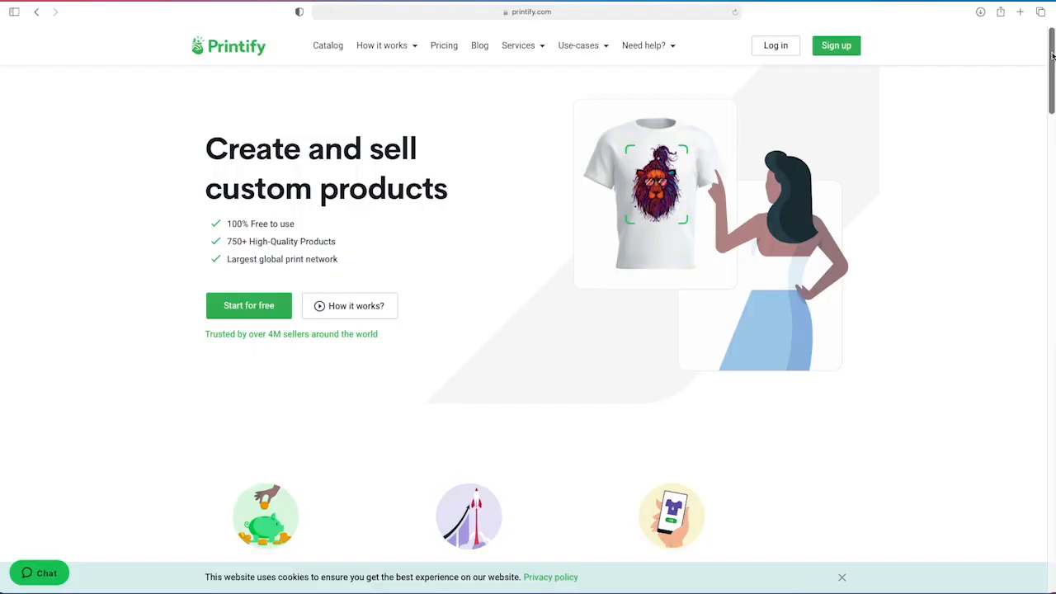
- Look over the Printify and Printful home pages and what the two print-on-demand services offer
scroll(1053, 85, down, 5)
drag(1053, 85, 1053, 211)
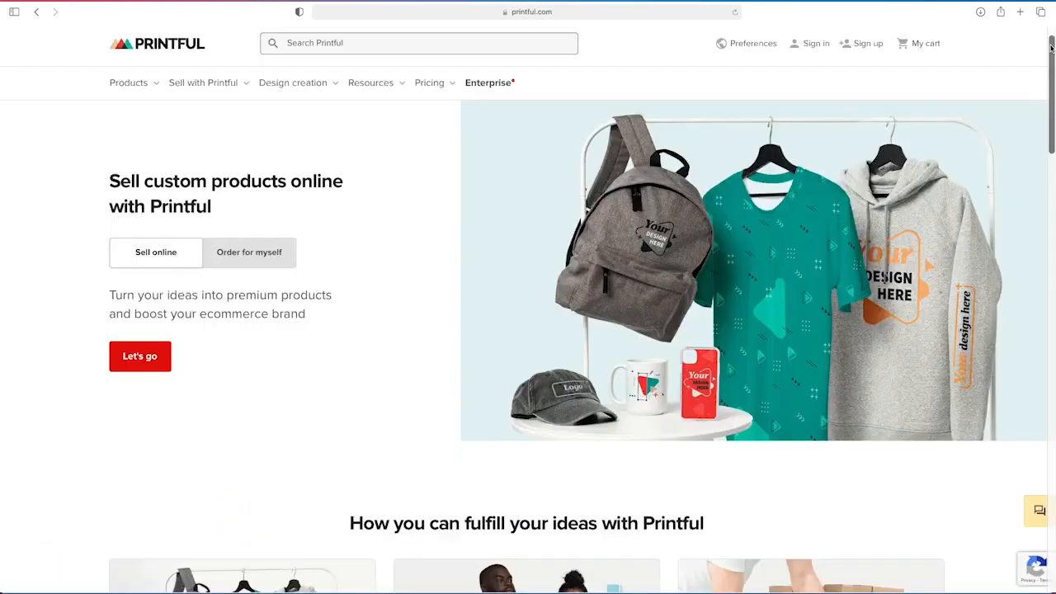
drag(1052, 48, 1053, 150)
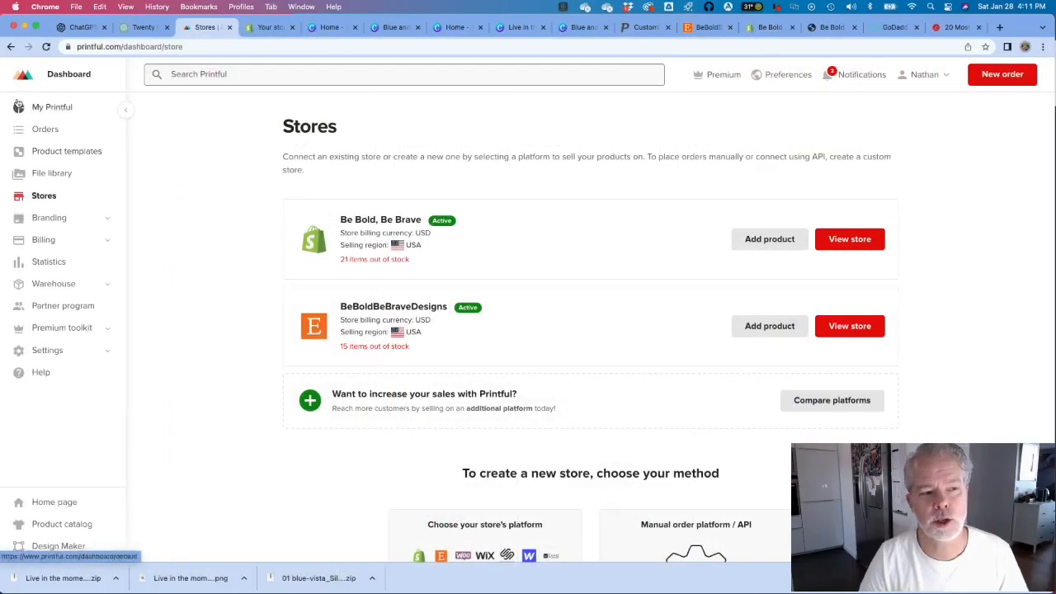
- Open the My Printful overview in the Printful dashboard and look through its suggested products and guides
click(52, 108)
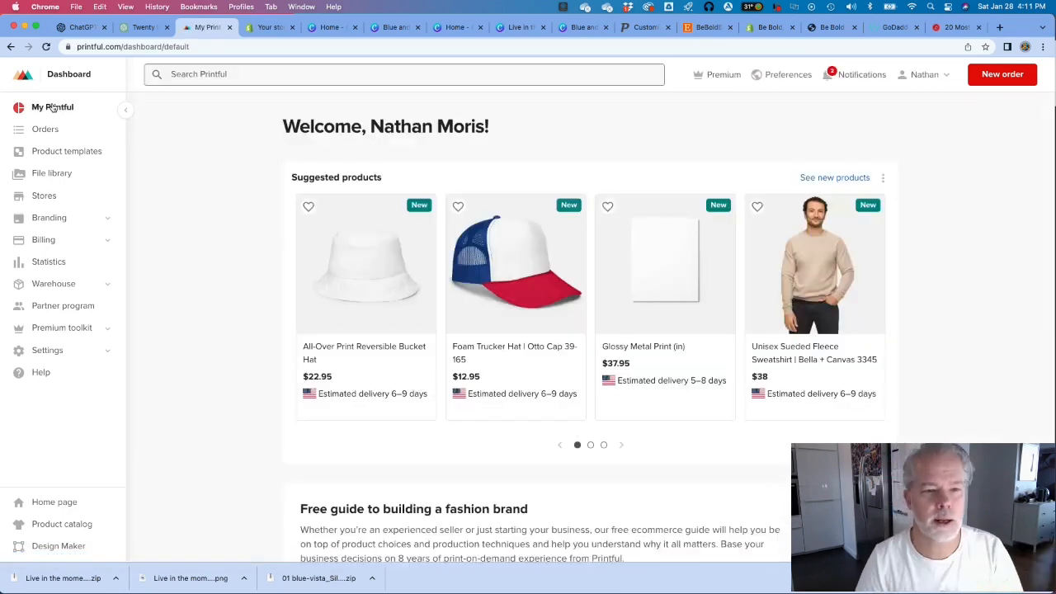
scroll(435, 198, down, 7)
scroll(434, 205, up, 7)
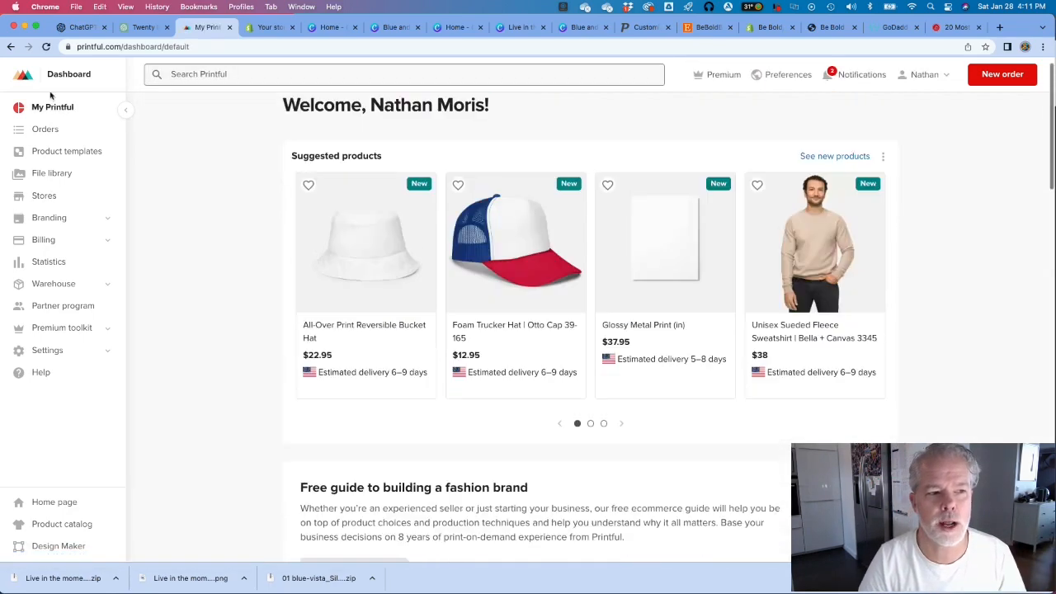
- Open the saved product templates in Printful and review the T-shirts and hoodies on the first page
click(49, 153)
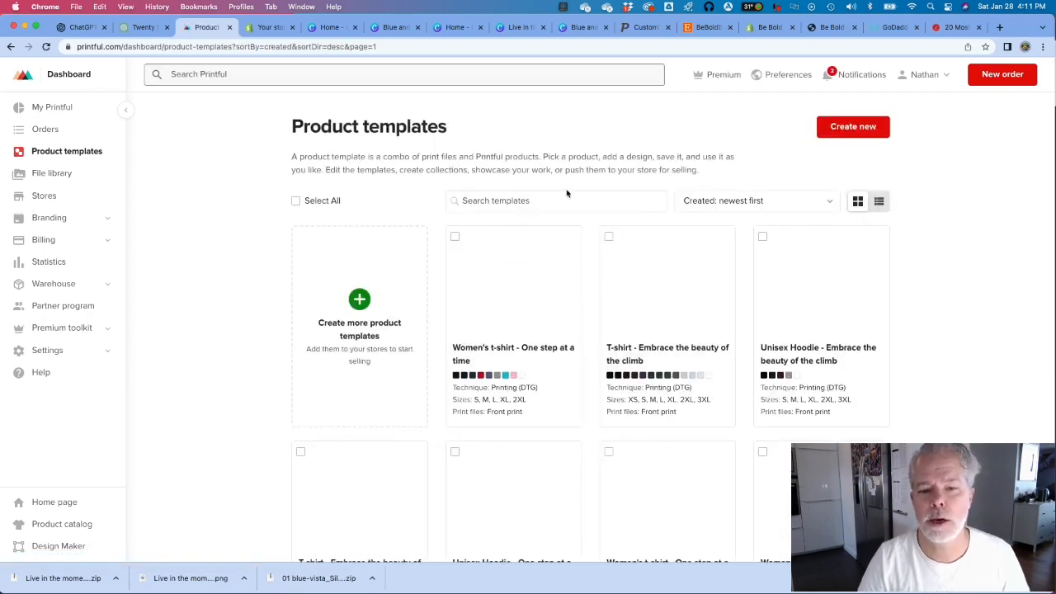
scroll(633, 196, down, 10)
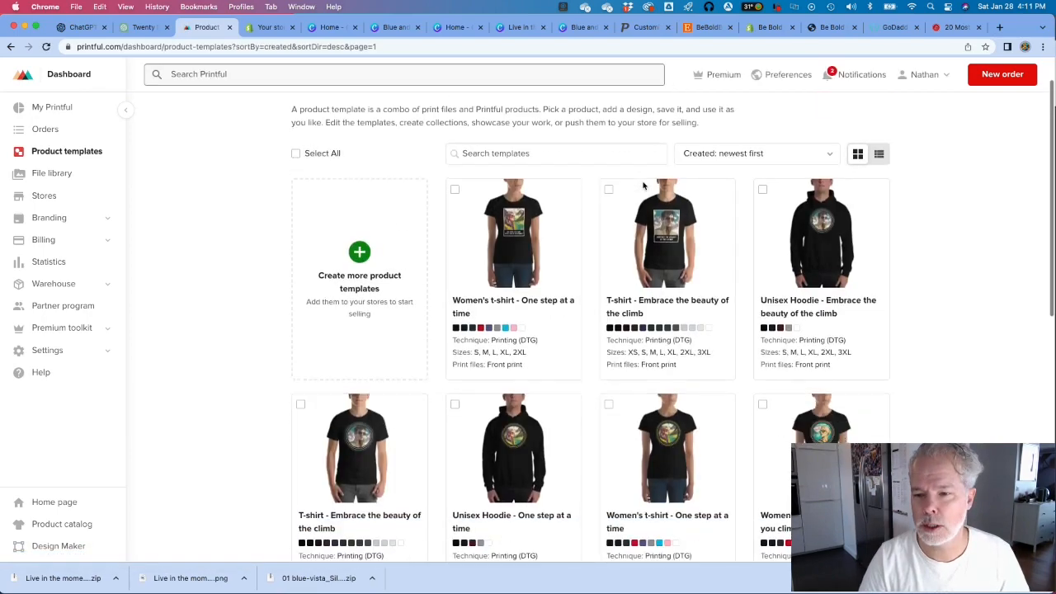
scroll(643, 186, down, 2)
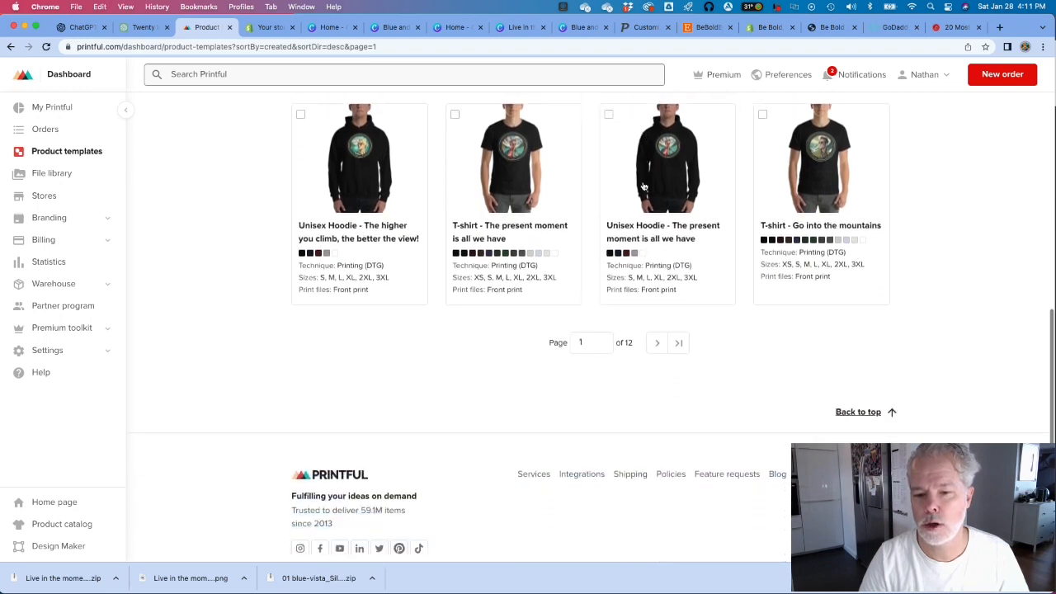
scroll(644, 187, up, 10)
scroll(644, 186, up, 2)
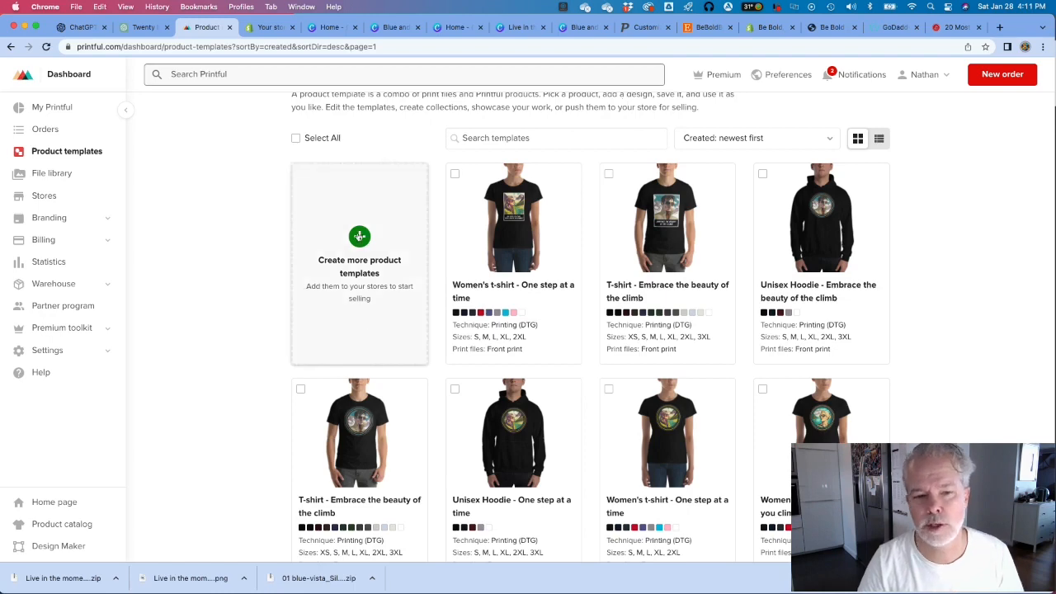
- Start a new product template with the men's Unisex Staple T-Shirt | Bella + Canvas 3001 and add white to its colors
click(359, 236)
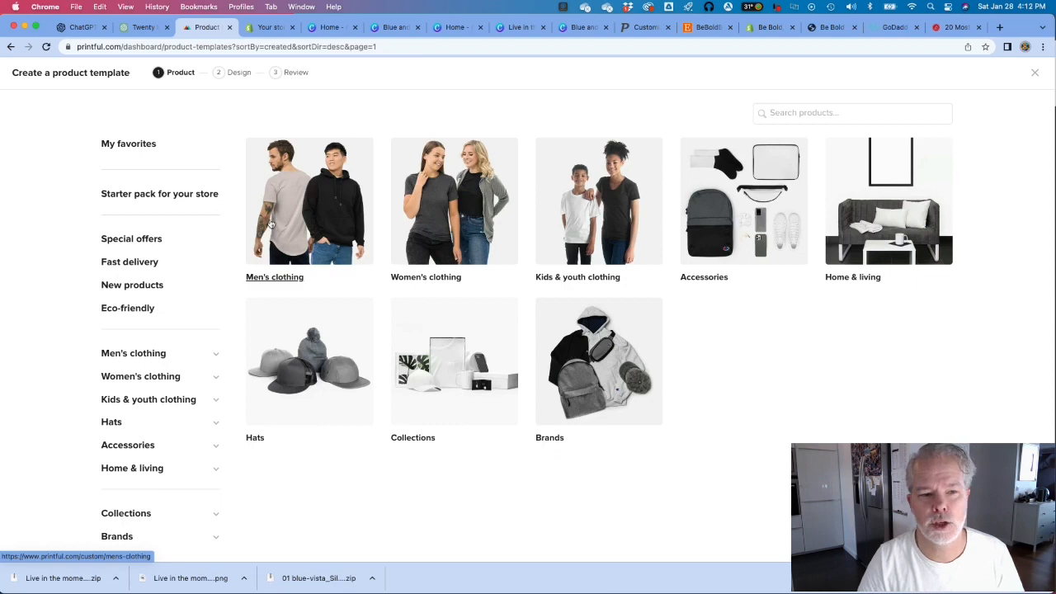
click(298, 210)
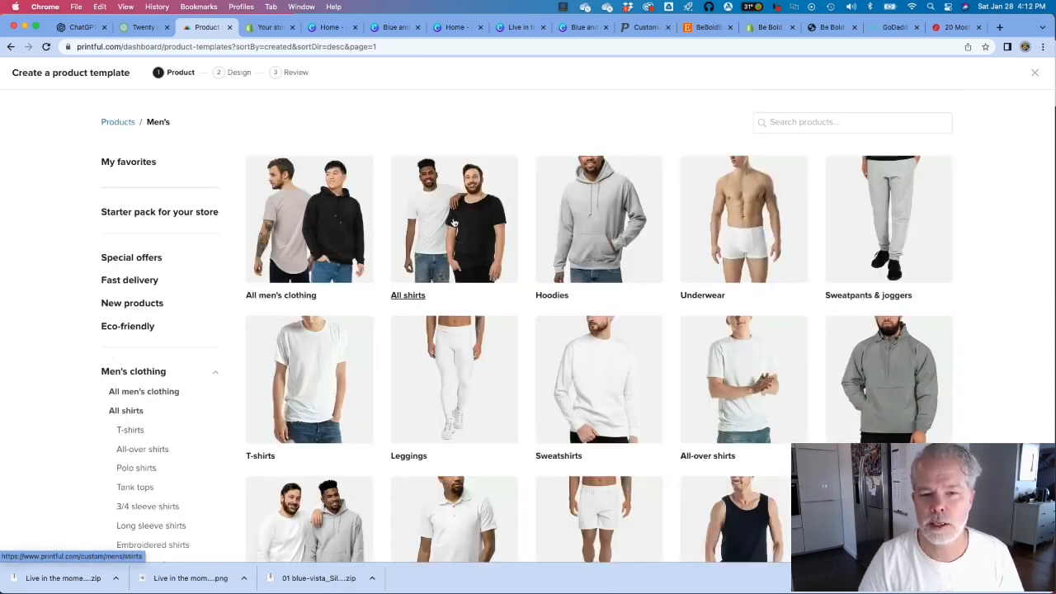
click(307, 360)
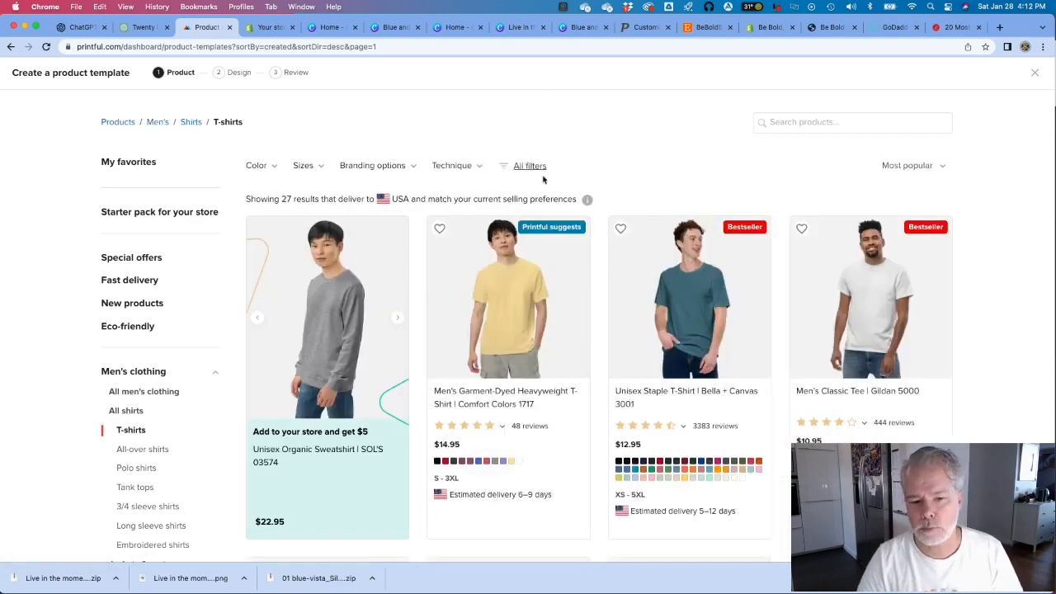
scroll(537, 214, down, 3)
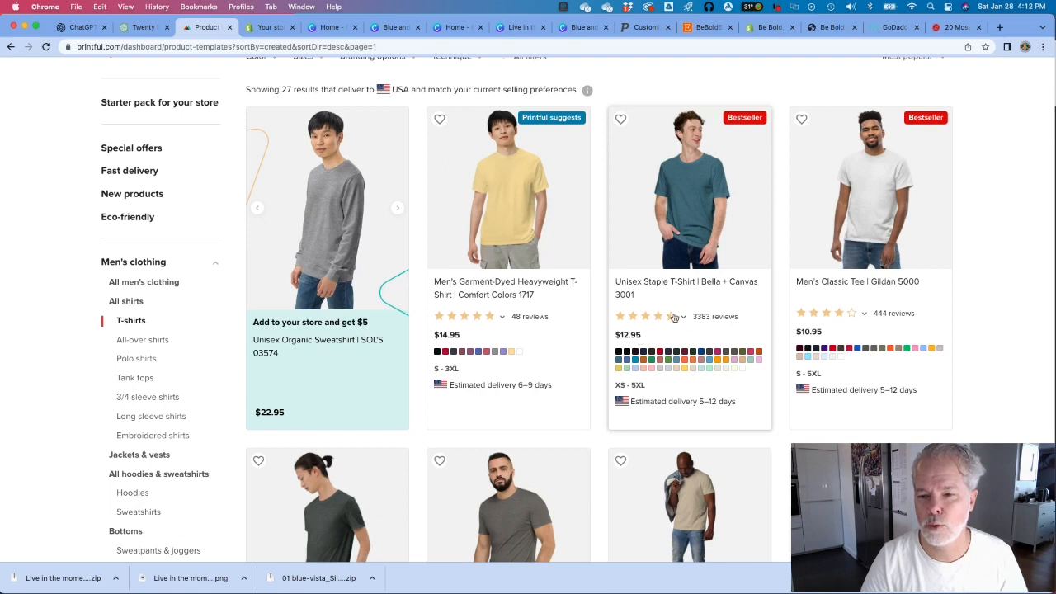
click(695, 168)
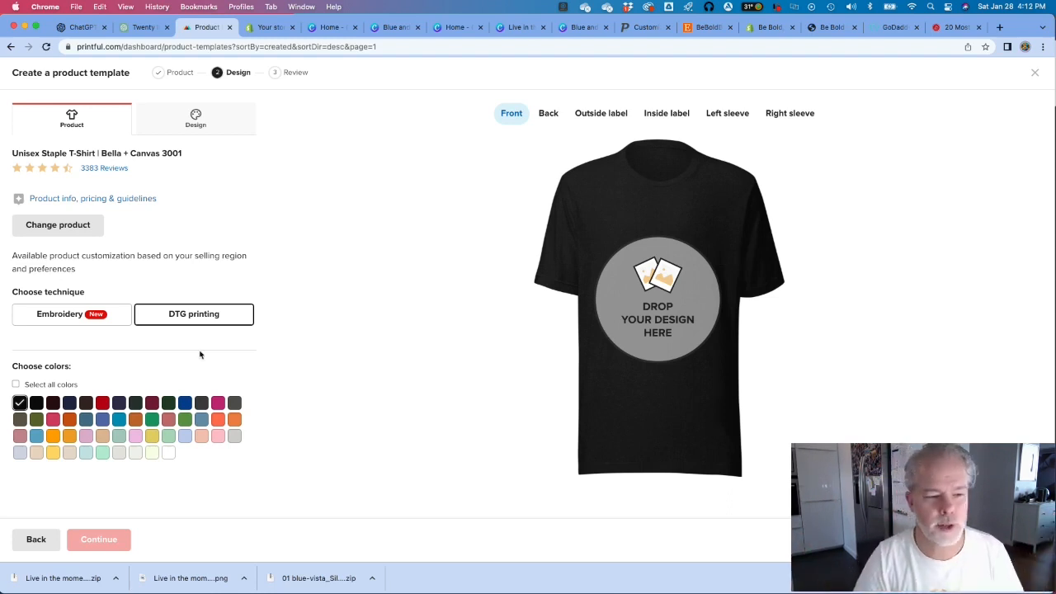
click(168, 453)
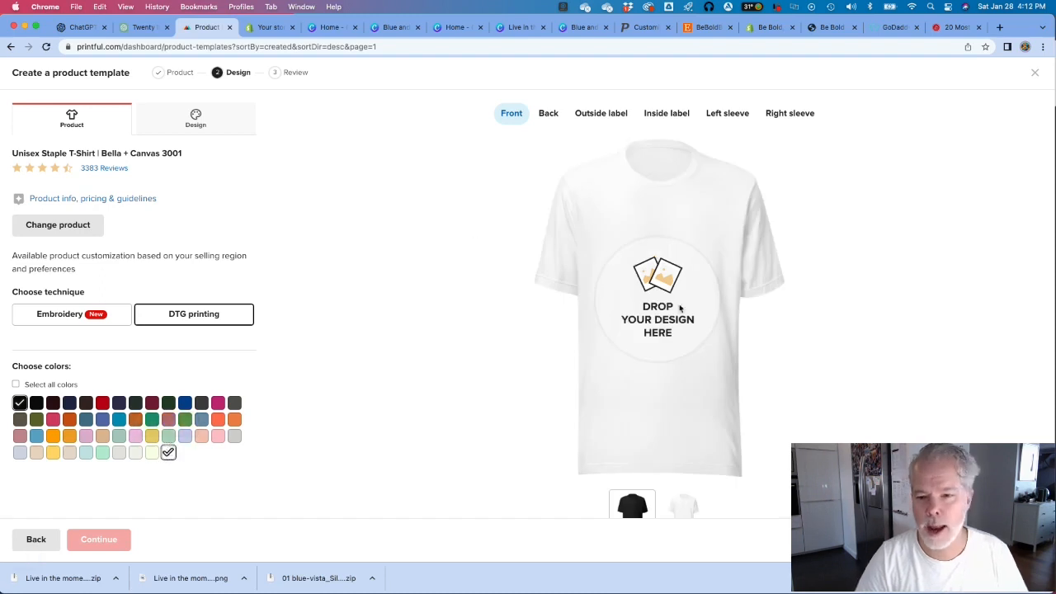
- Apply Life-Is-A-Journey-Enjoy-The-Ride.png from page 3 of the store's file library to the shirt's front
click(670, 306)
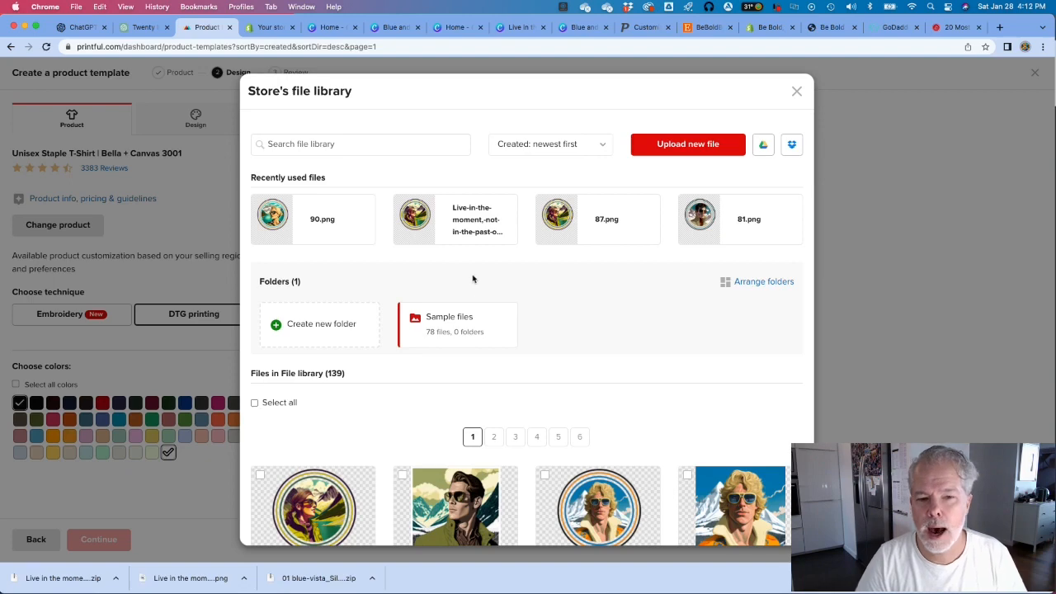
click(691, 149)
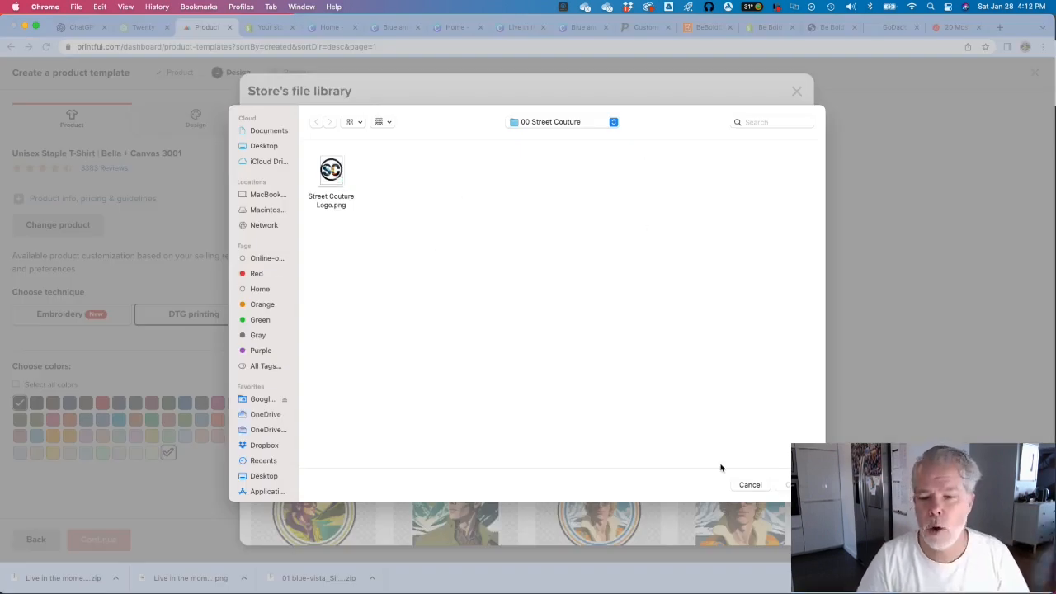
click(751, 485)
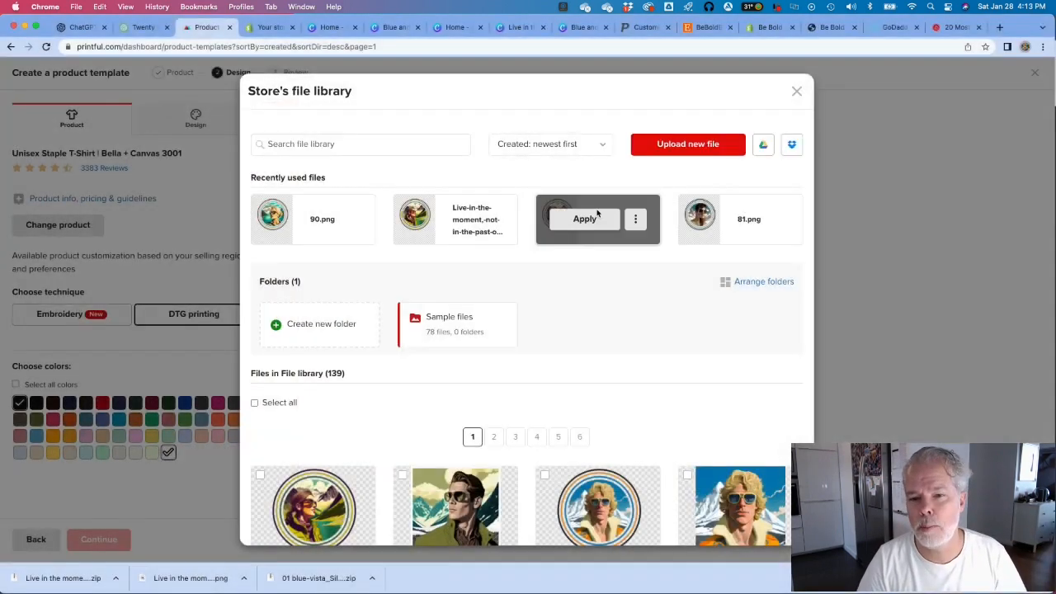
scroll(625, 330, down, 2)
scroll(625, 329, down, 5)
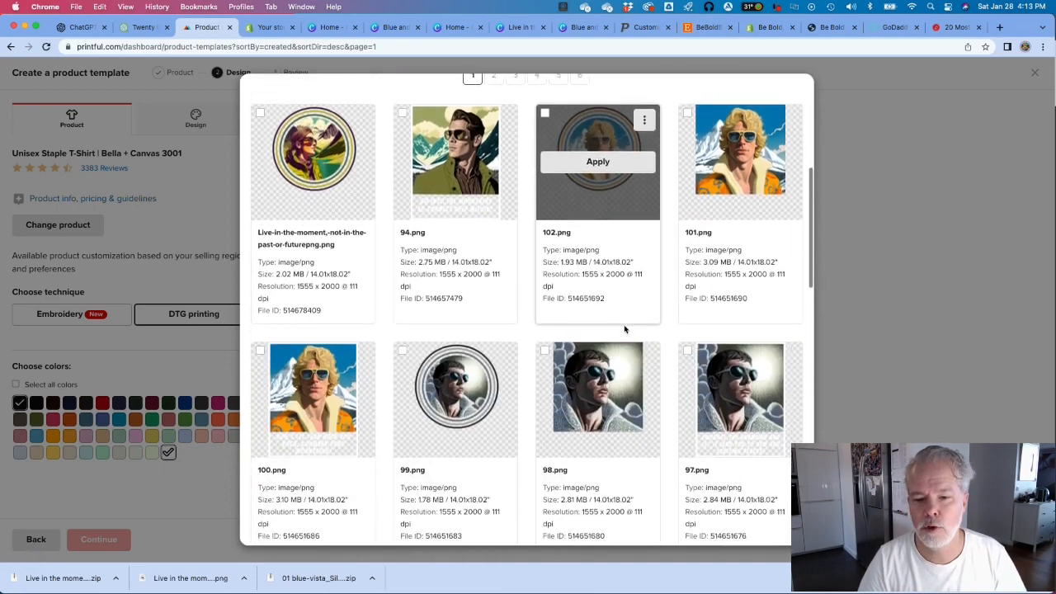
scroll(471, 160, up, 2)
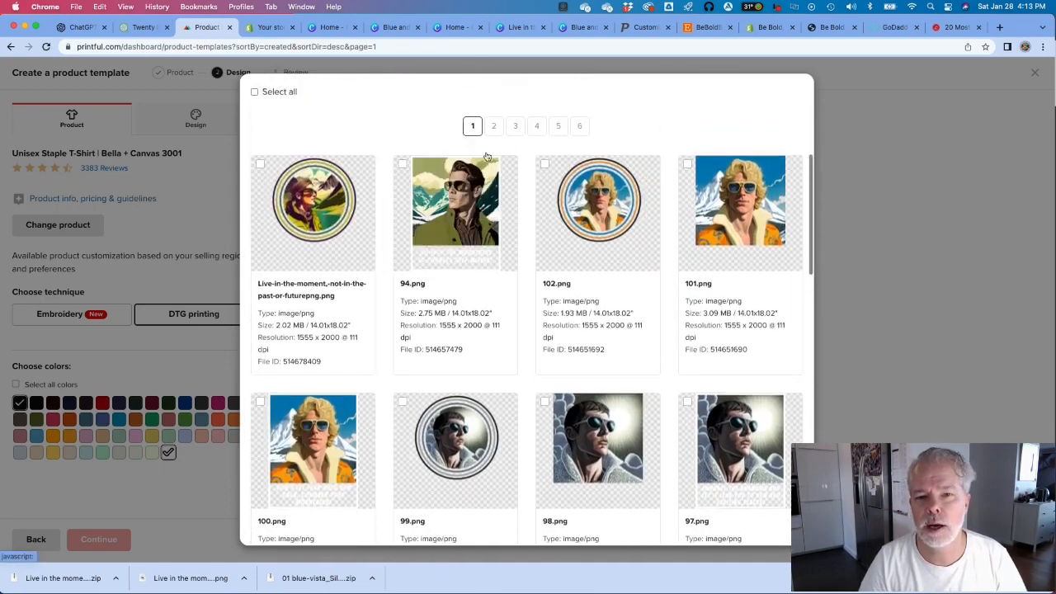
click(515, 127)
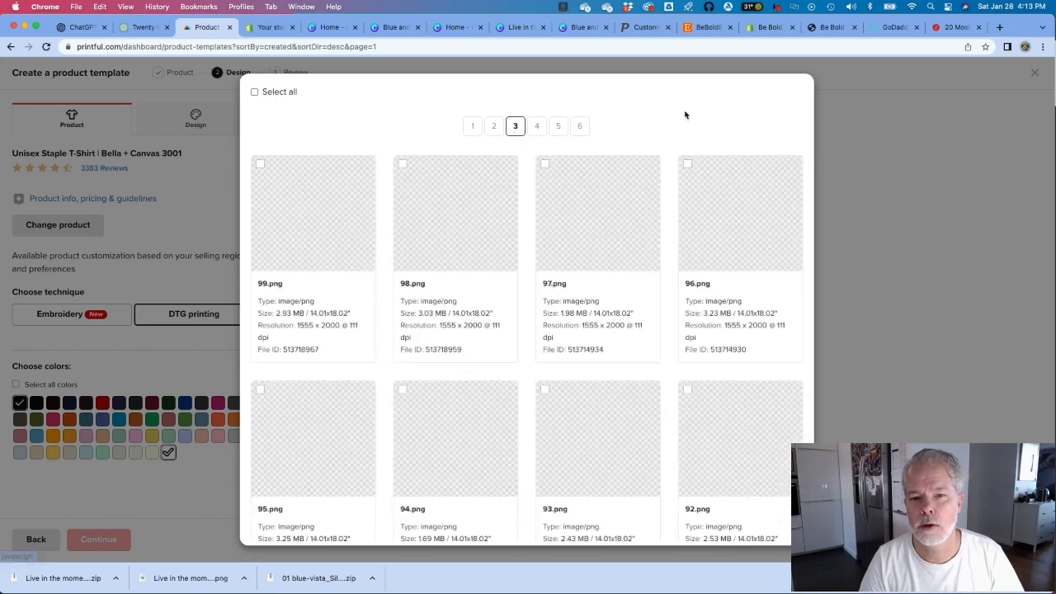
scroll(674, 124, down, 5)
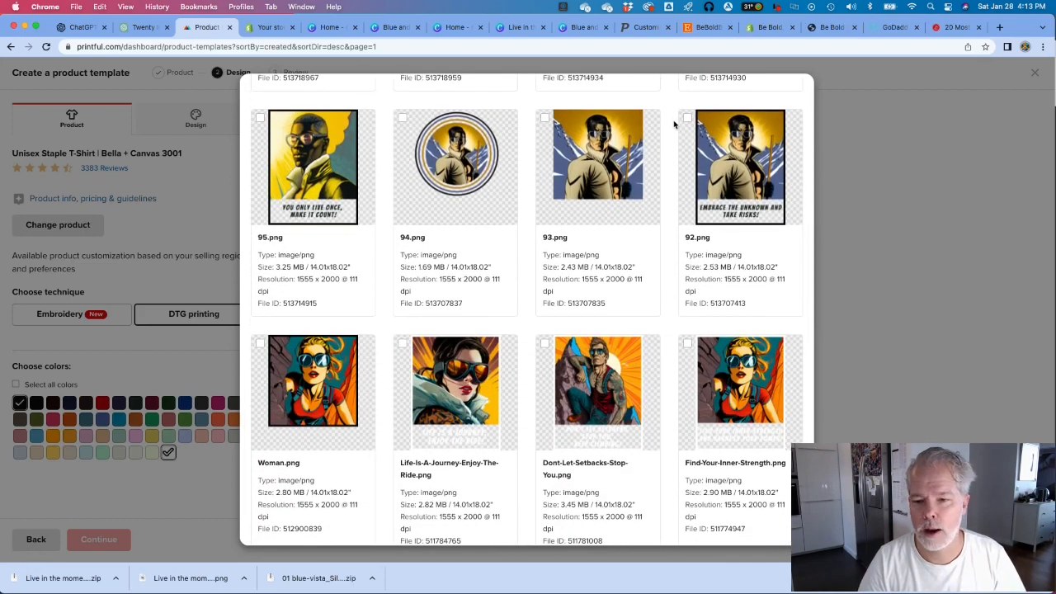
mouse_move(454, 374)
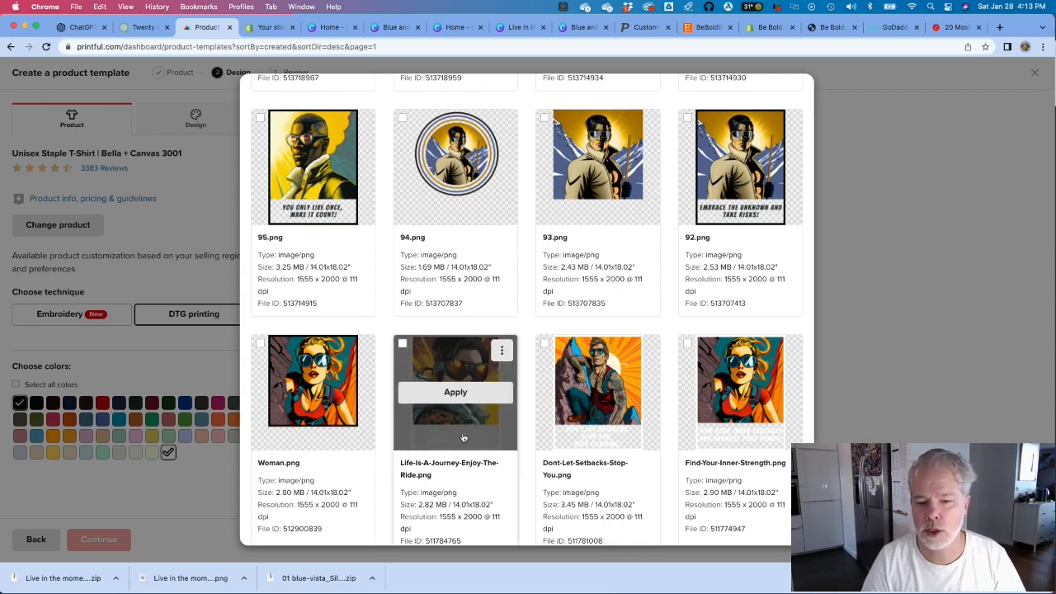
click(455, 392)
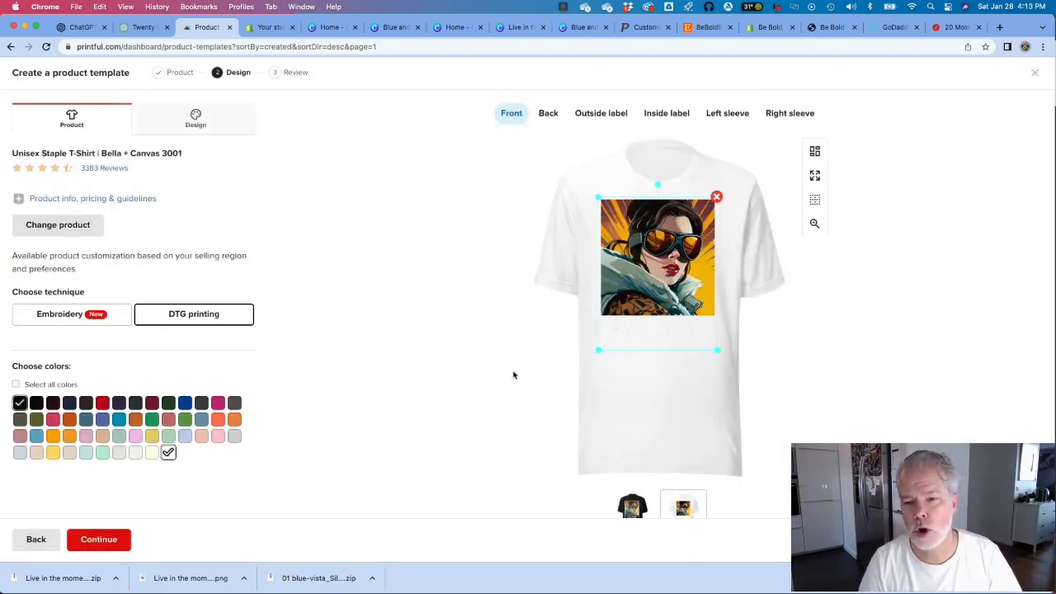
- Remove white from the template's colors and delete the Life Is A Journey design from the shirt's front
click(168, 456)
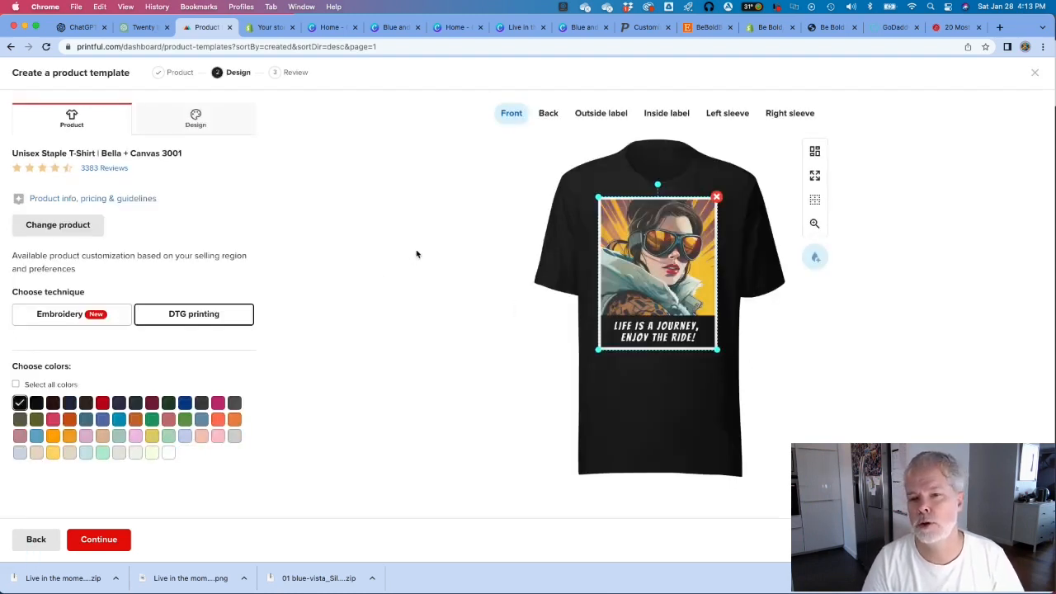
drag(599, 352, 609, 339)
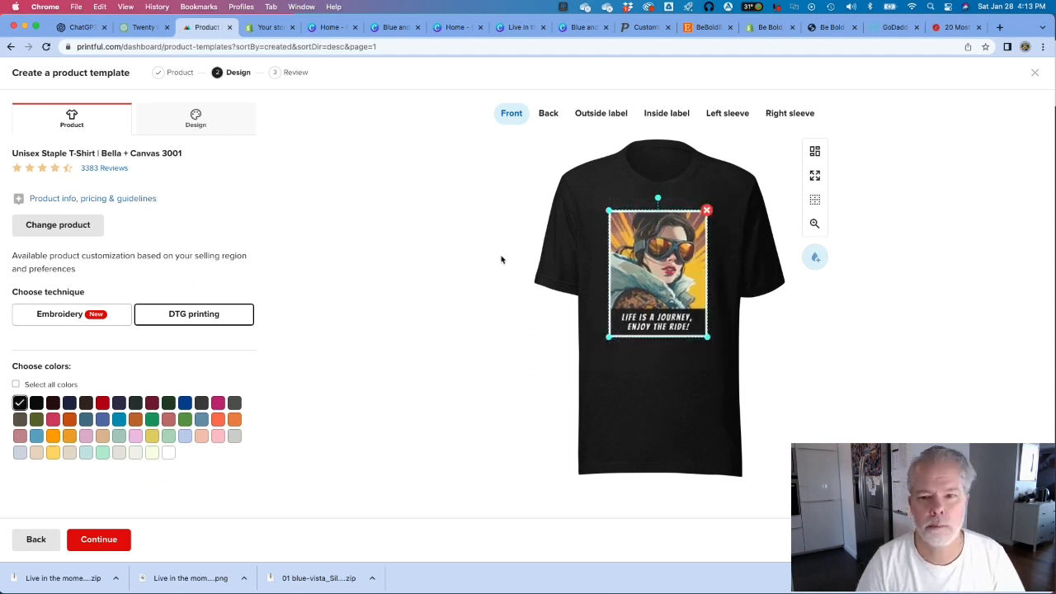
click(707, 212)
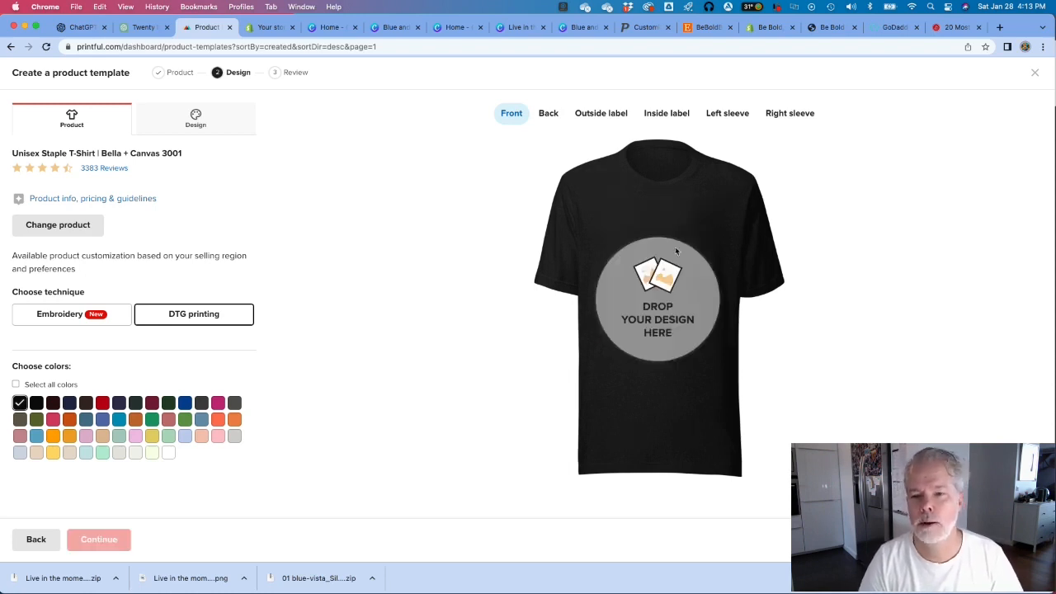
- Apply 43.png from page 5 of the store's file library to the front of the black shirt
click(644, 309)
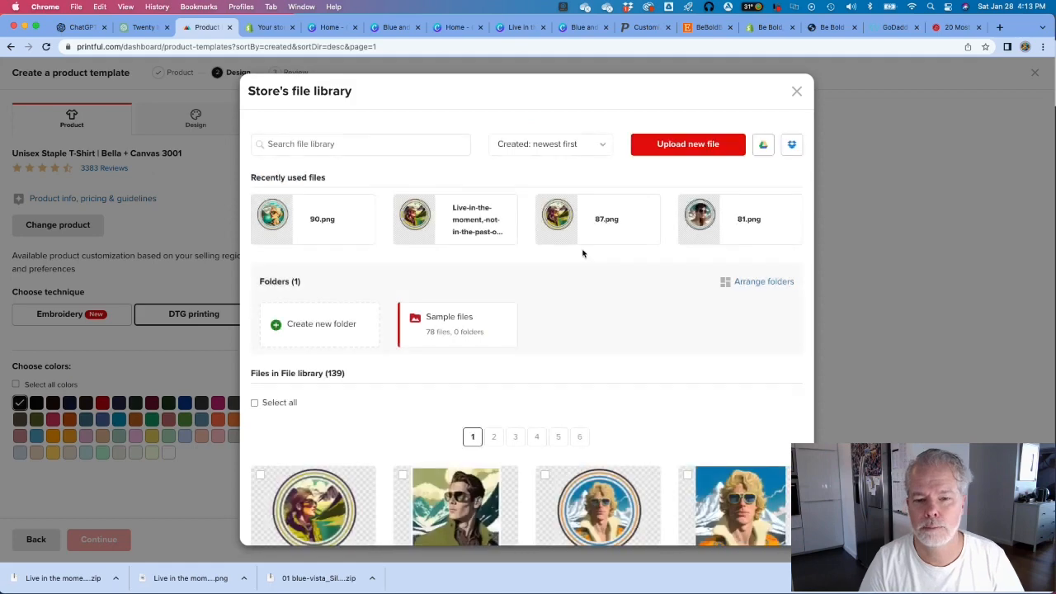
click(558, 436)
scroll(589, 341, down, 5)
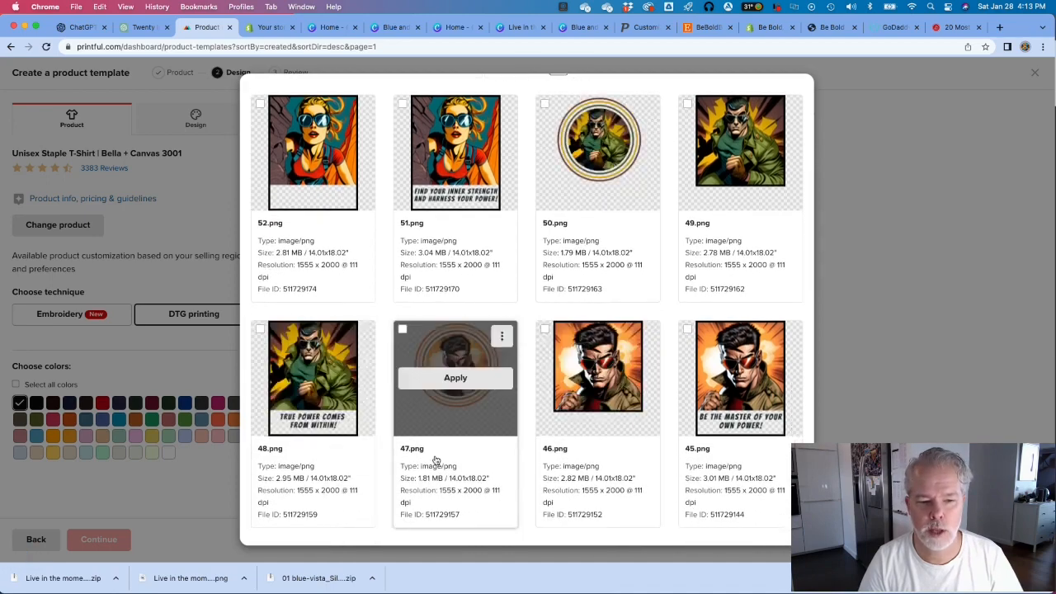
scroll(349, 392, down, 2)
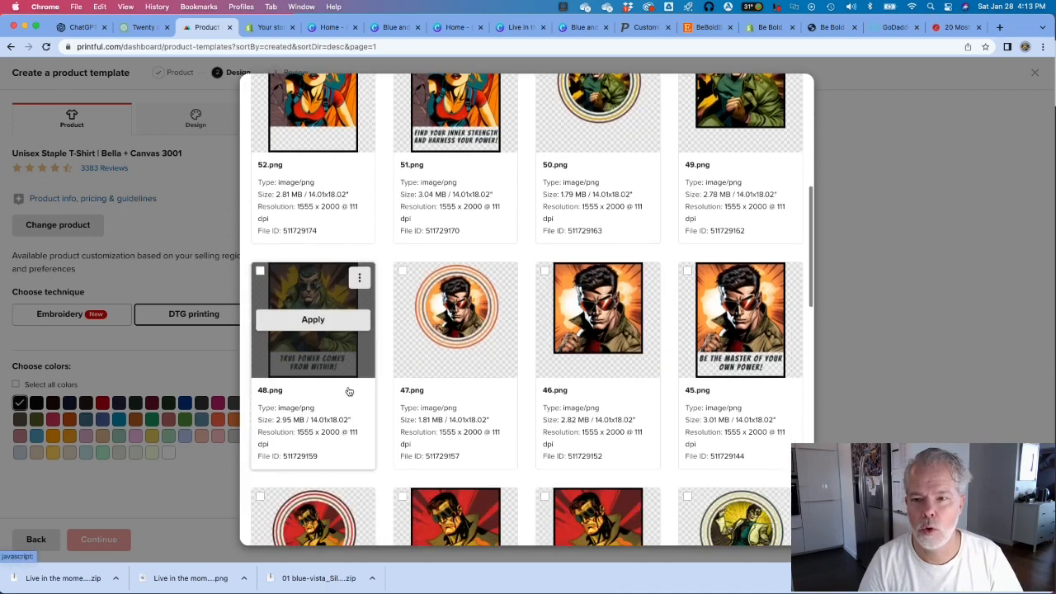
scroll(349, 392, down, 5)
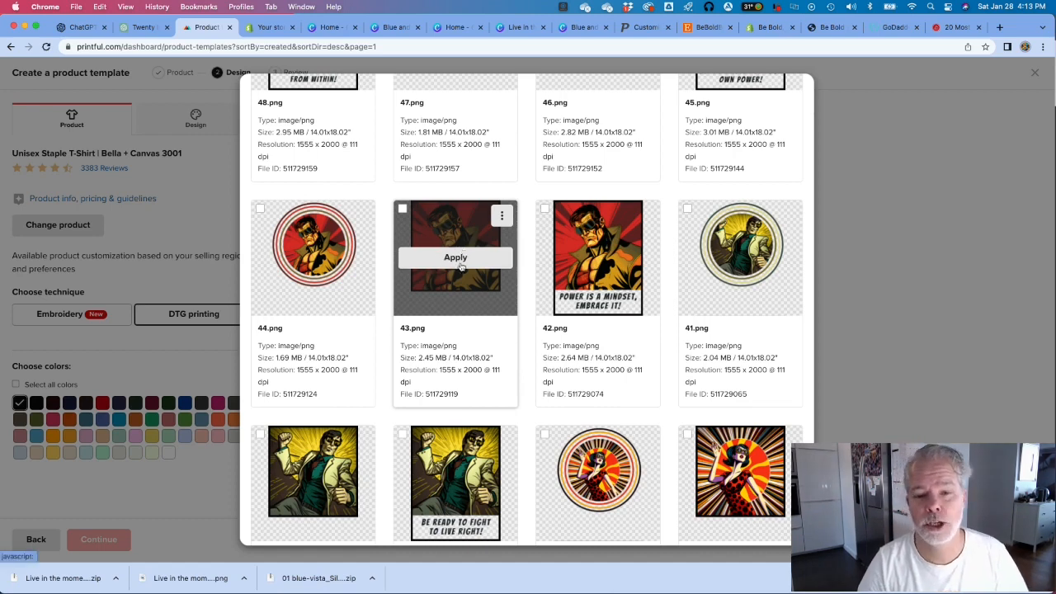
click(461, 266)
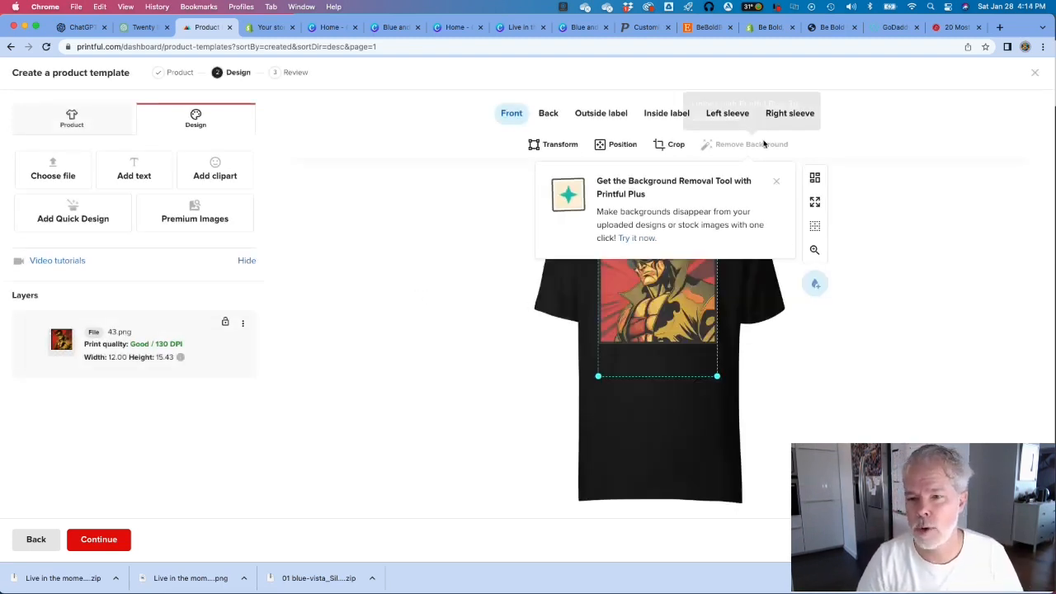
- Shrink the 43.png design to about 10 × 12.8 inches and move it slightly higher within the print area
click(776, 182)
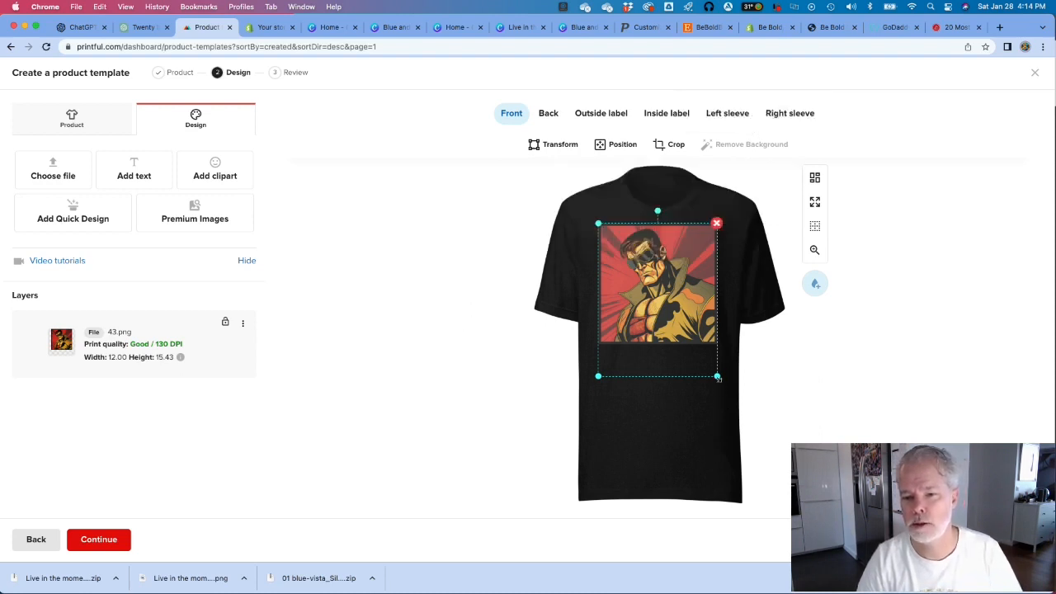
drag(718, 378, 707, 363)
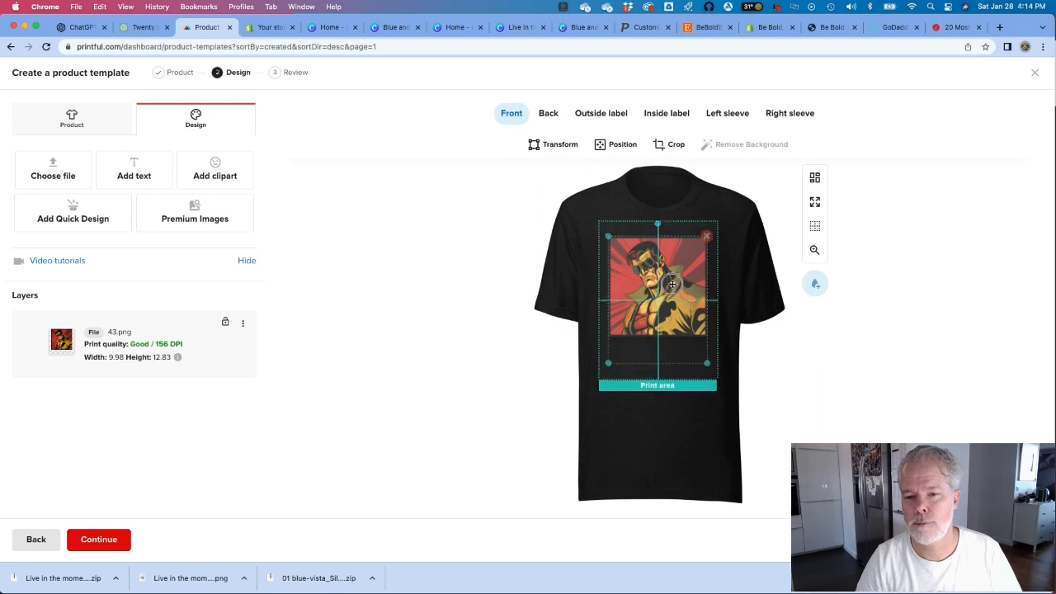
drag(672, 285, 671, 275)
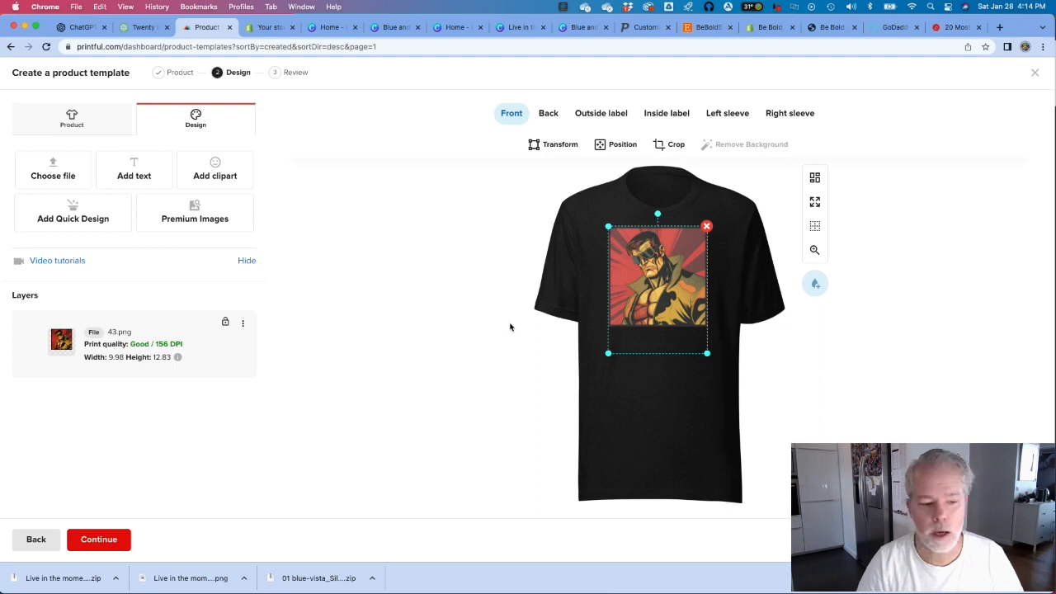
- Proceed to the template review and title the template "Unisex t-shirt - Graphic Tee - Cool Character"
click(92, 542)
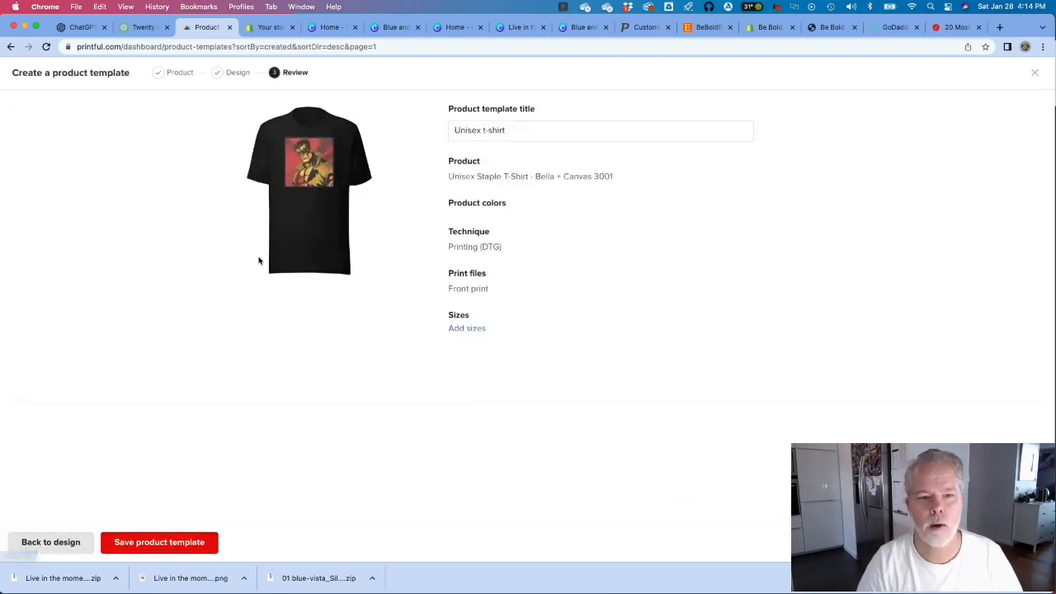
click(520, 136)
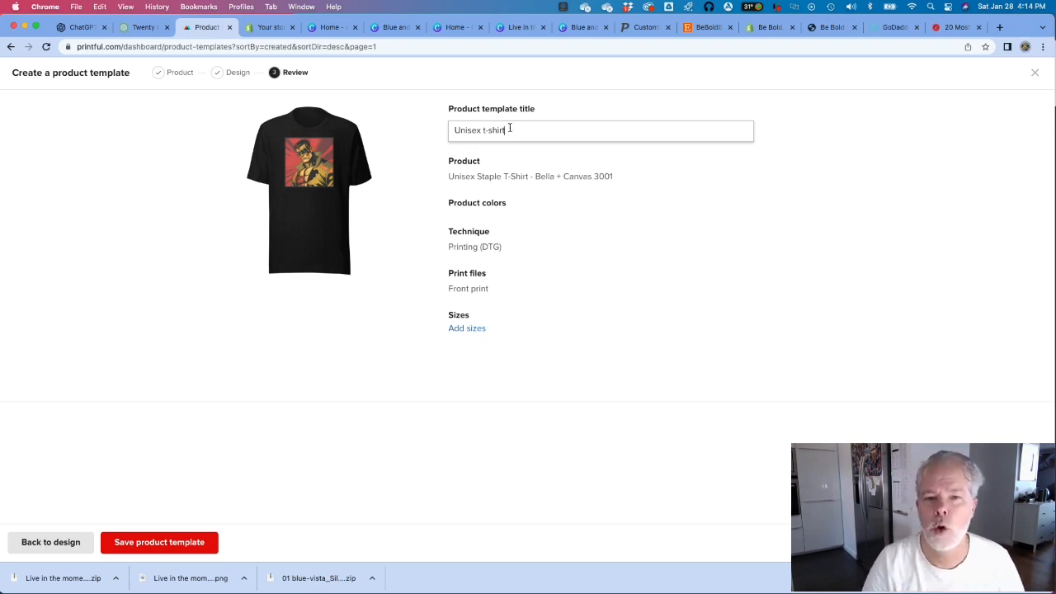
drag(510, 128, 432, 123)
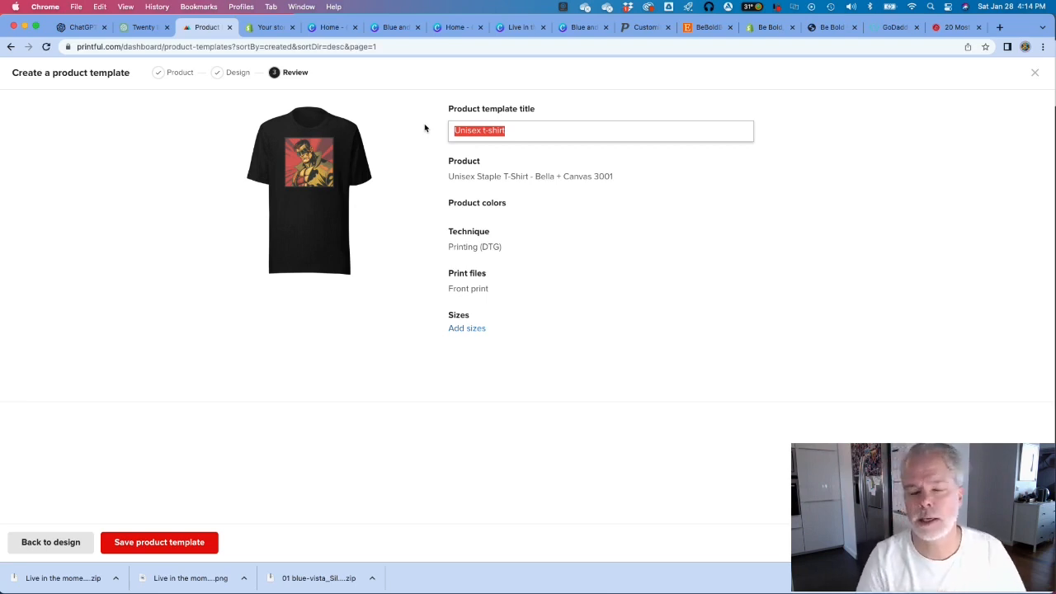
click(524, 129)
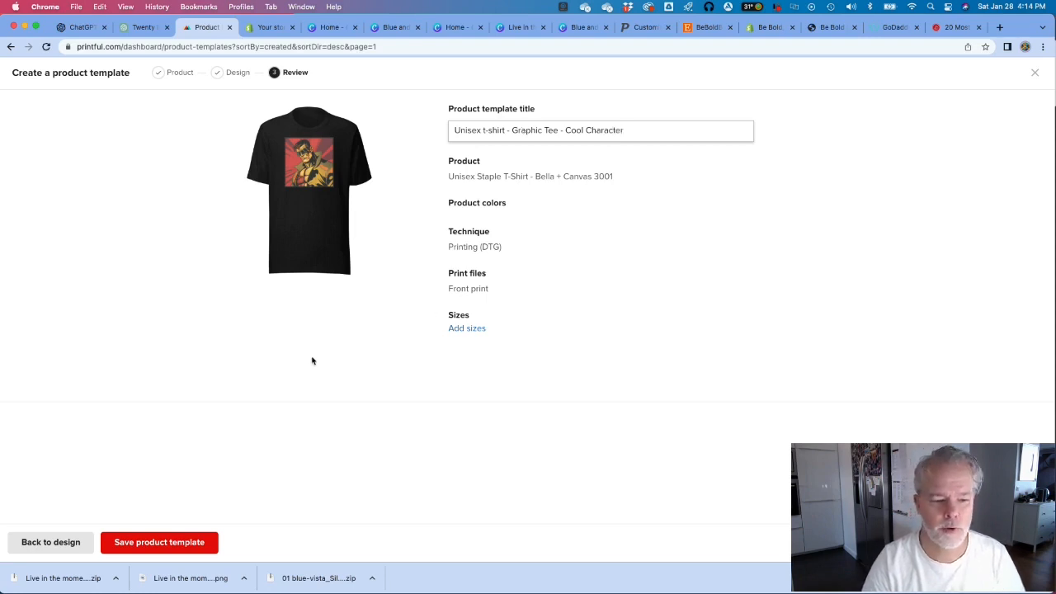
- Add sizes XS, S, M, L, XL and 2XL to the template and save it
click(472, 328)
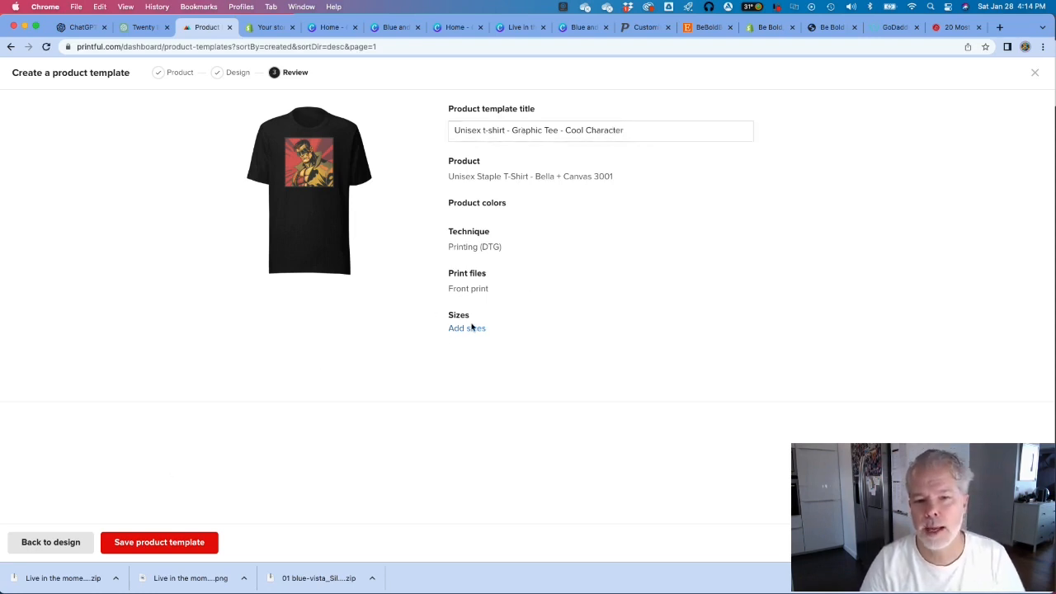
click(472, 328)
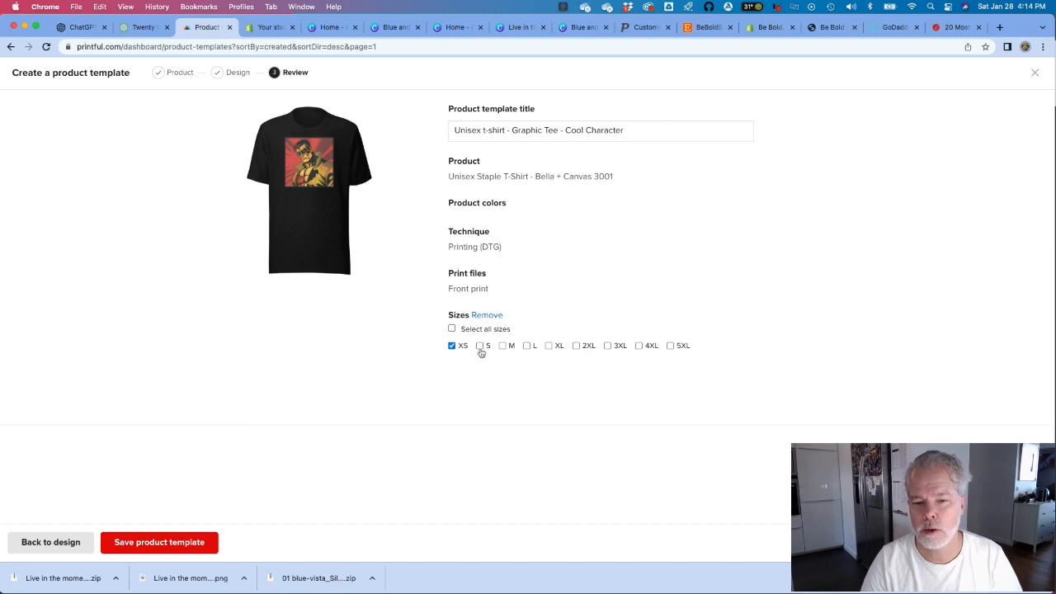
click(479, 346)
click(503, 346)
click(526, 345)
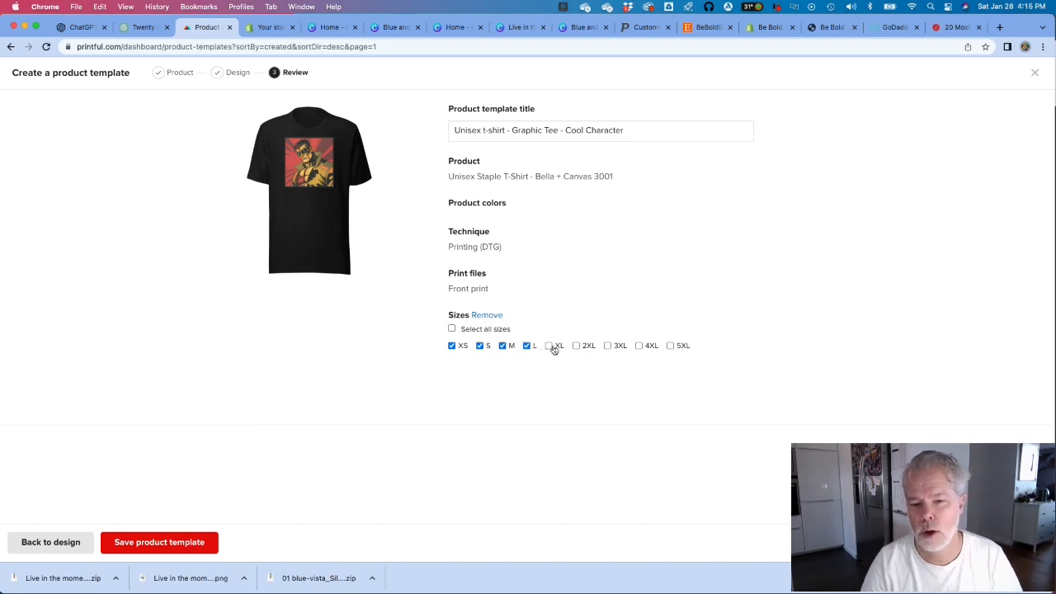
click(550, 346)
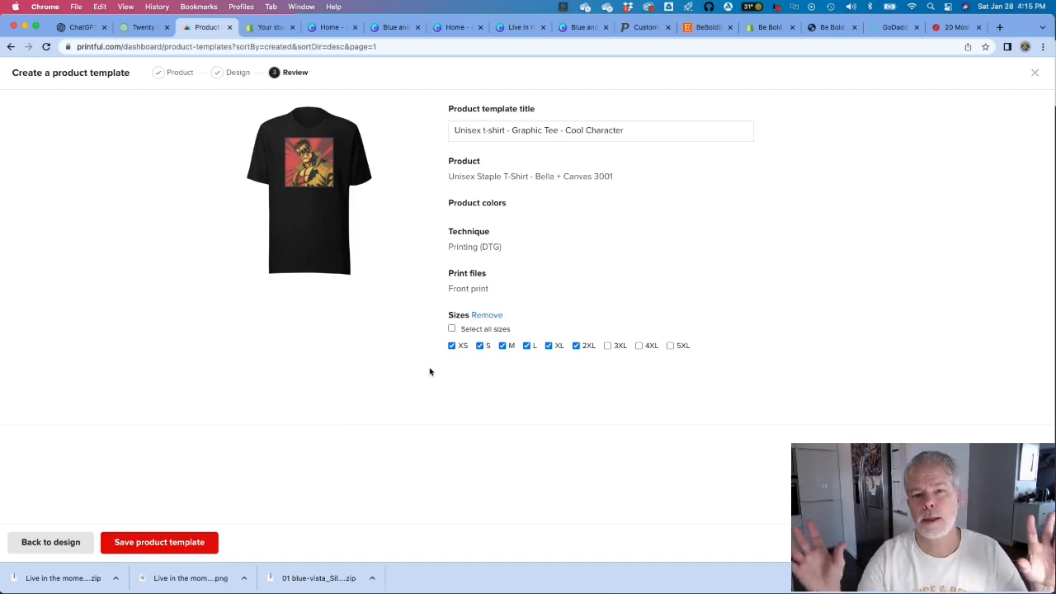
click(161, 542)
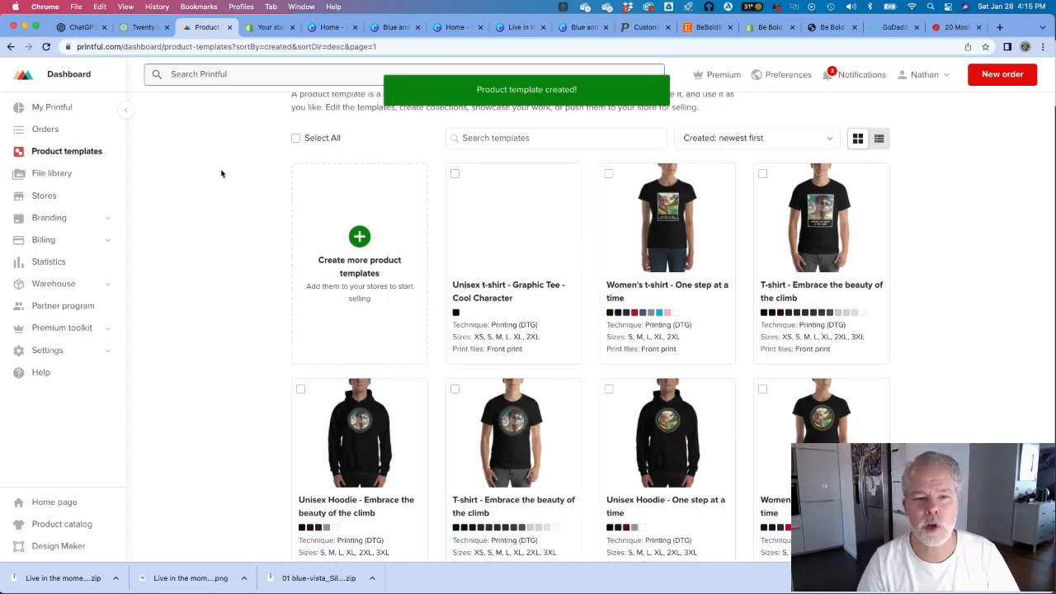
- Switch to Shopify, open the Be Bold, Be Brave store's admin and view its live storefront home page
click(272, 27)
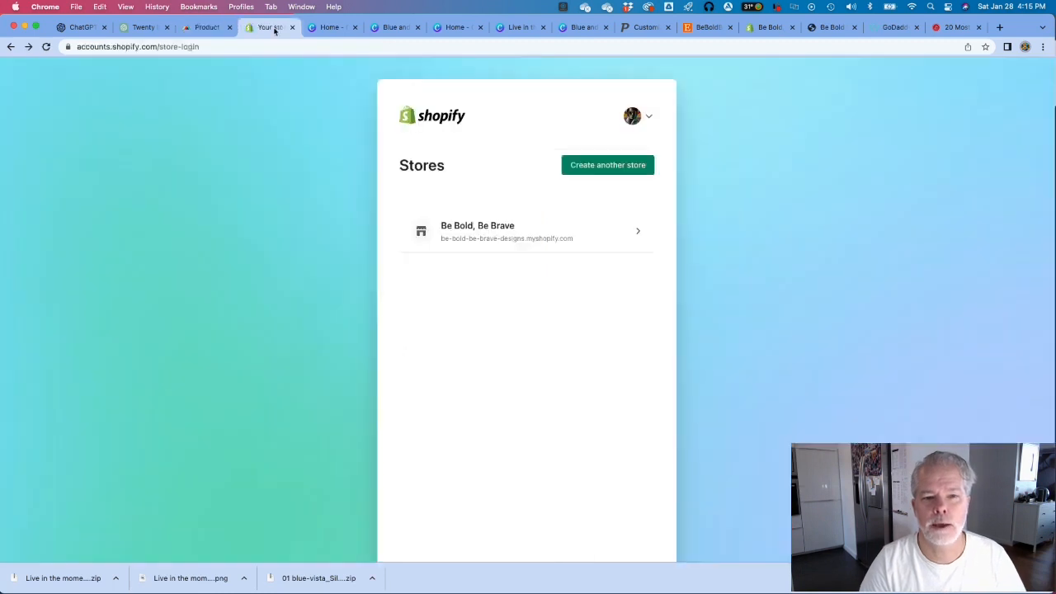
click(479, 229)
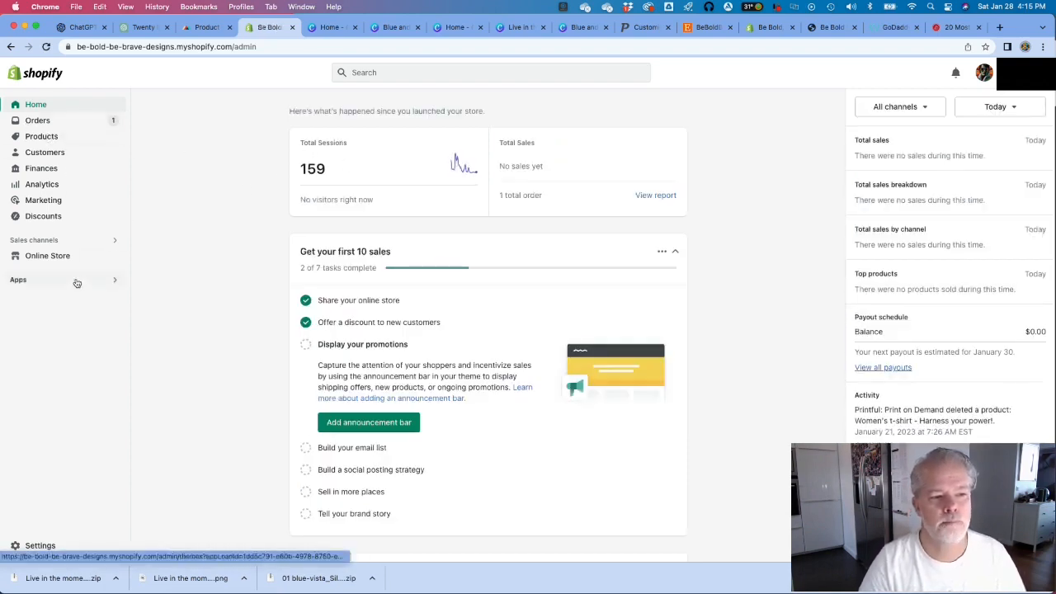
click(42, 255)
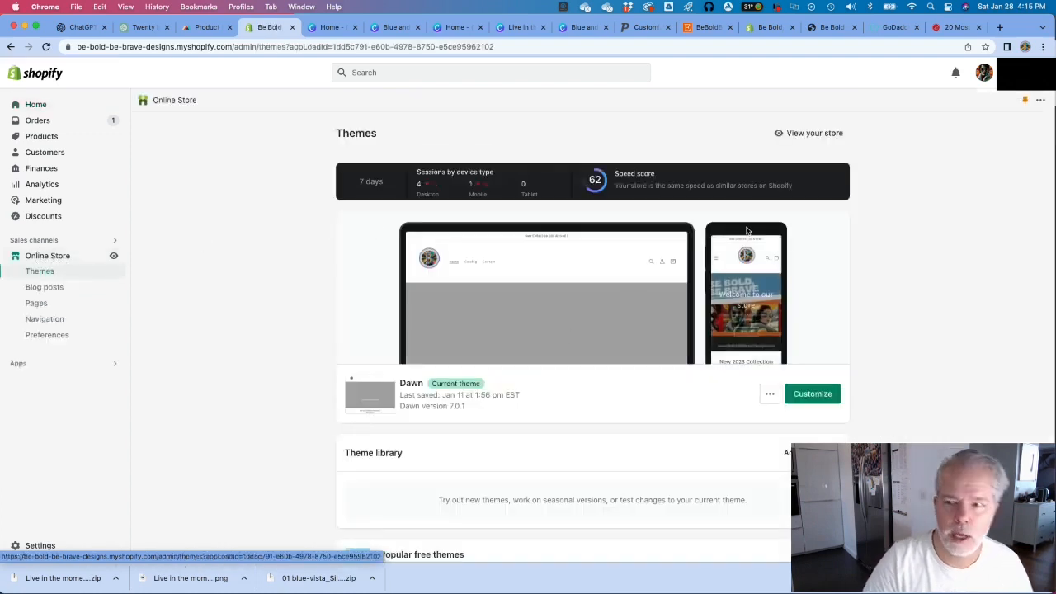
click(806, 133)
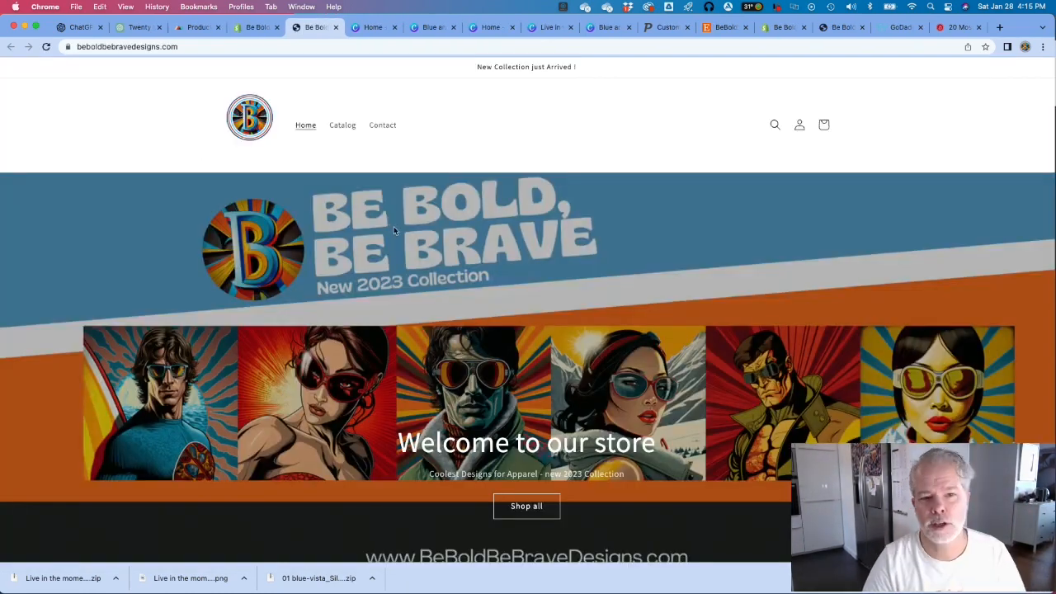
scroll(554, 240, down, 2)
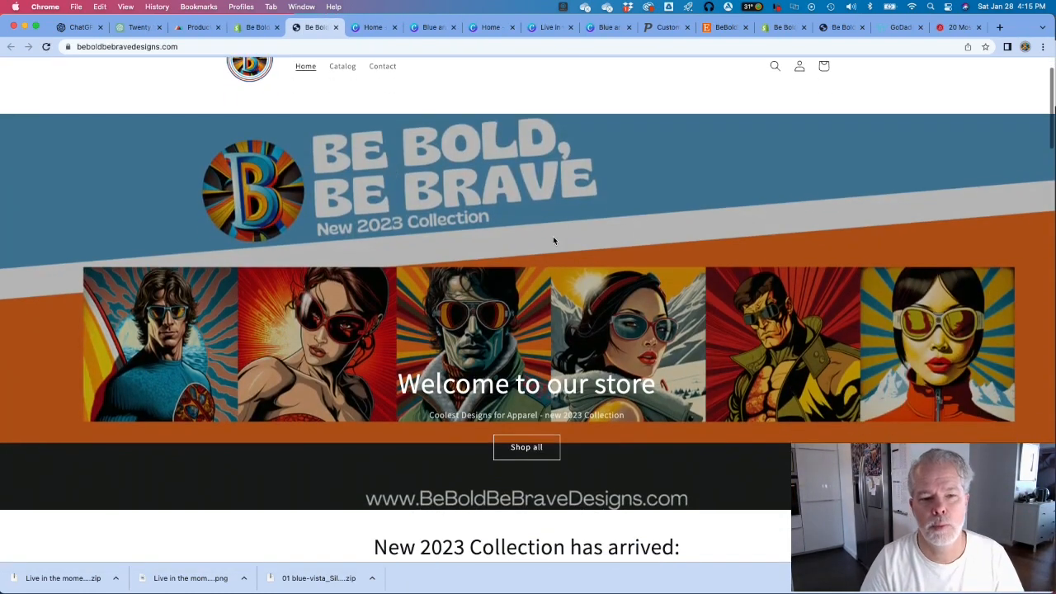
scroll(554, 240, up, 1)
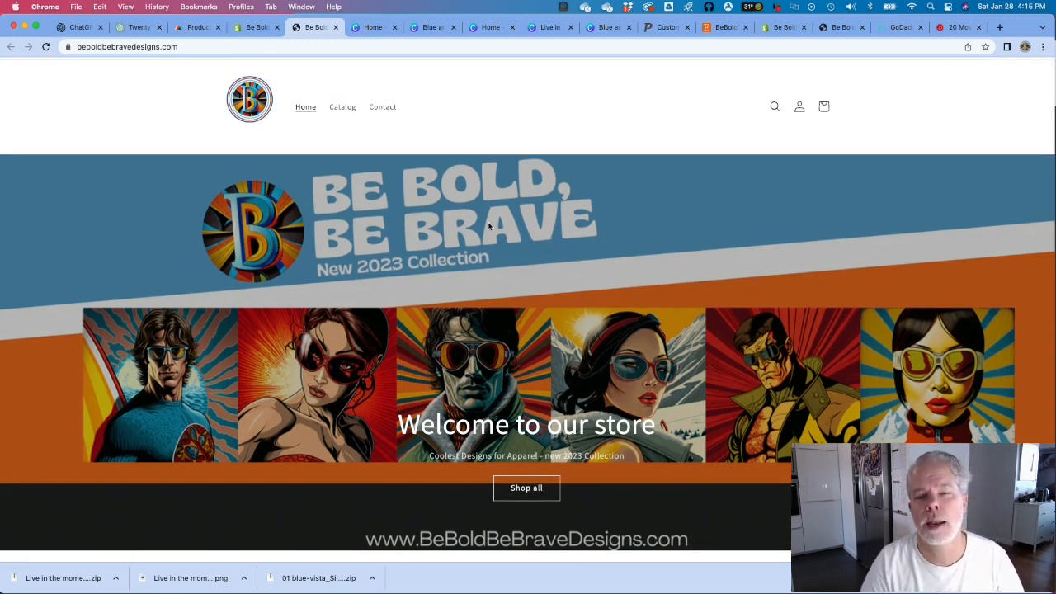
- Look through the storefront home page, covering the banner, featured hoodies, Mountain Collection 2023 and video sections
scroll(652, 166, down, 4)
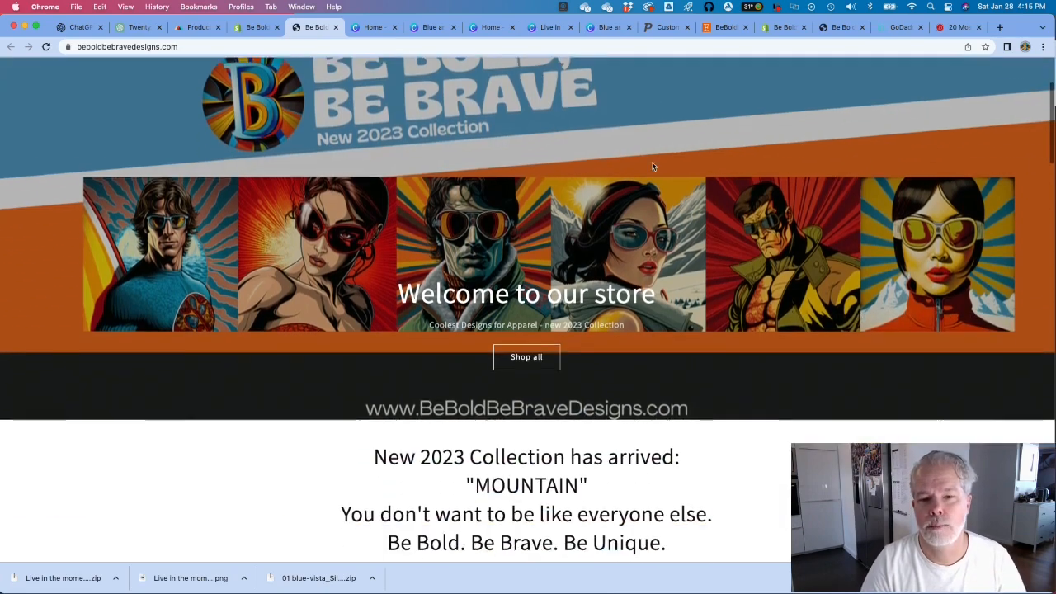
scroll(652, 166, down, 6)
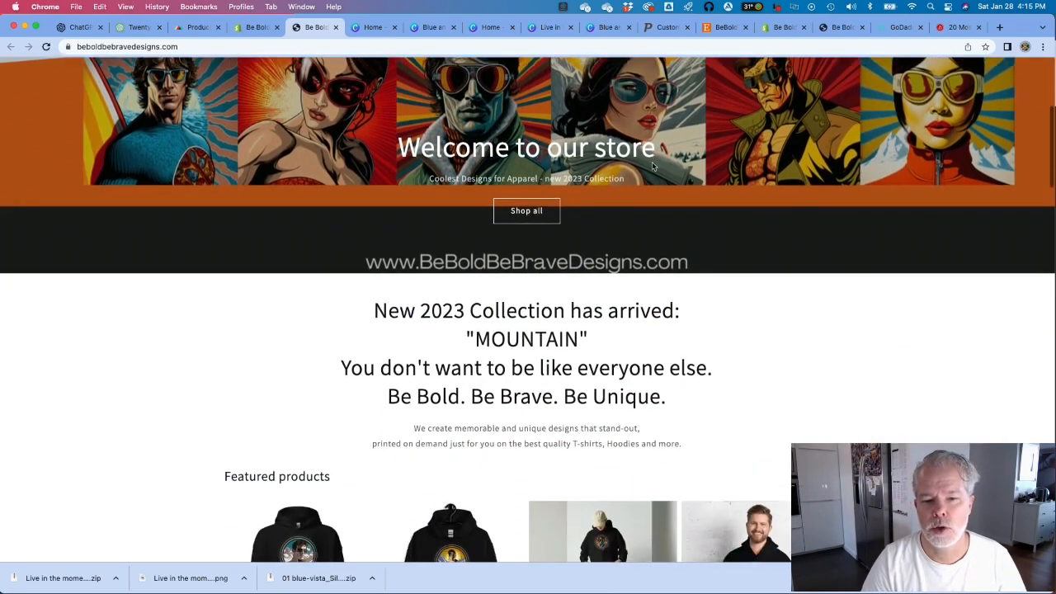
scroll(646, 208, down, 2)
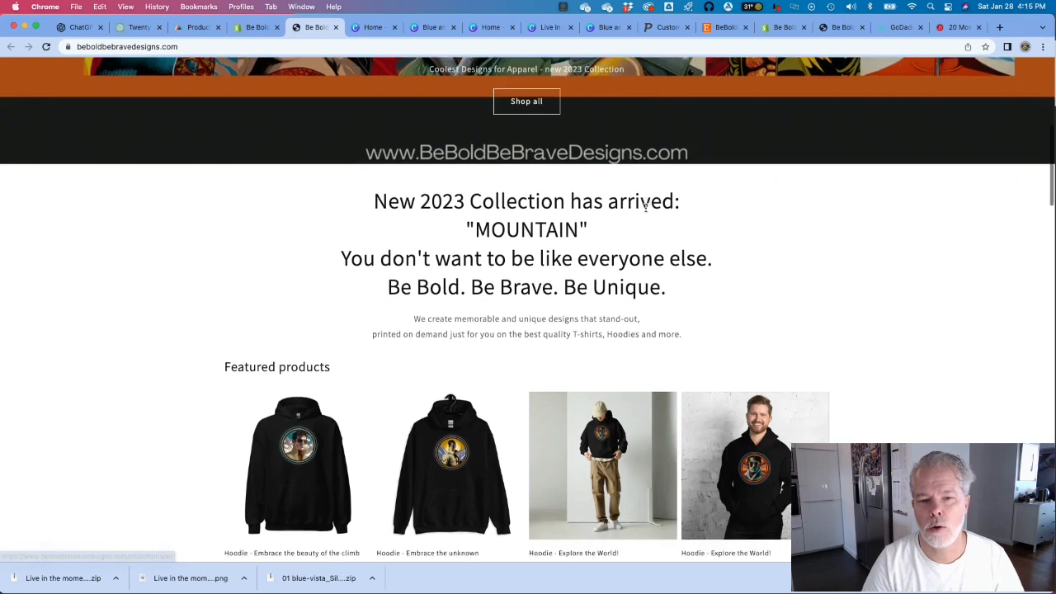
scroll(531, 204, down, 4)
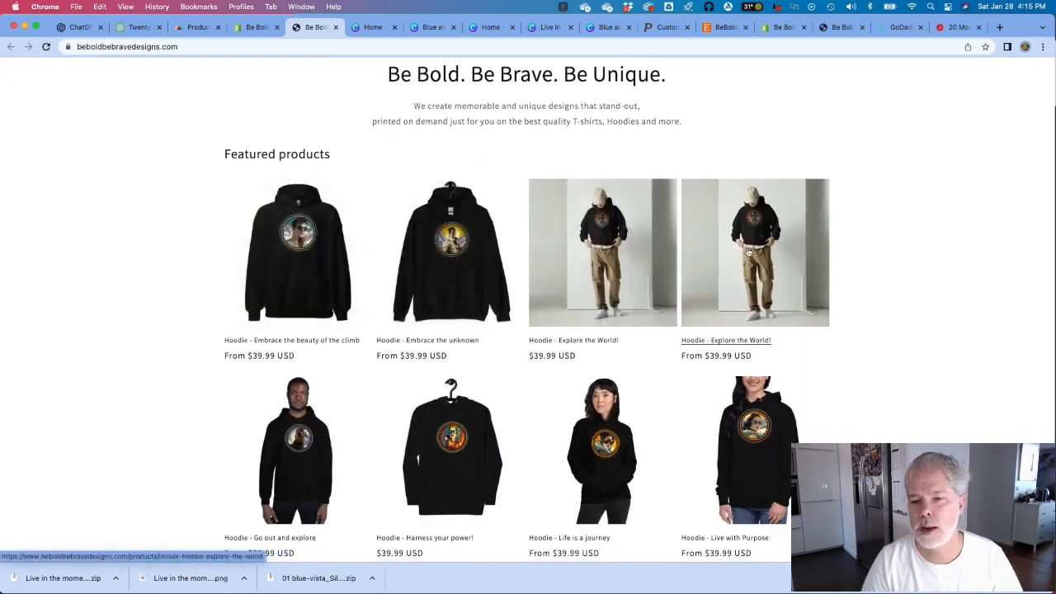
scroll(726, 247, down, 3)
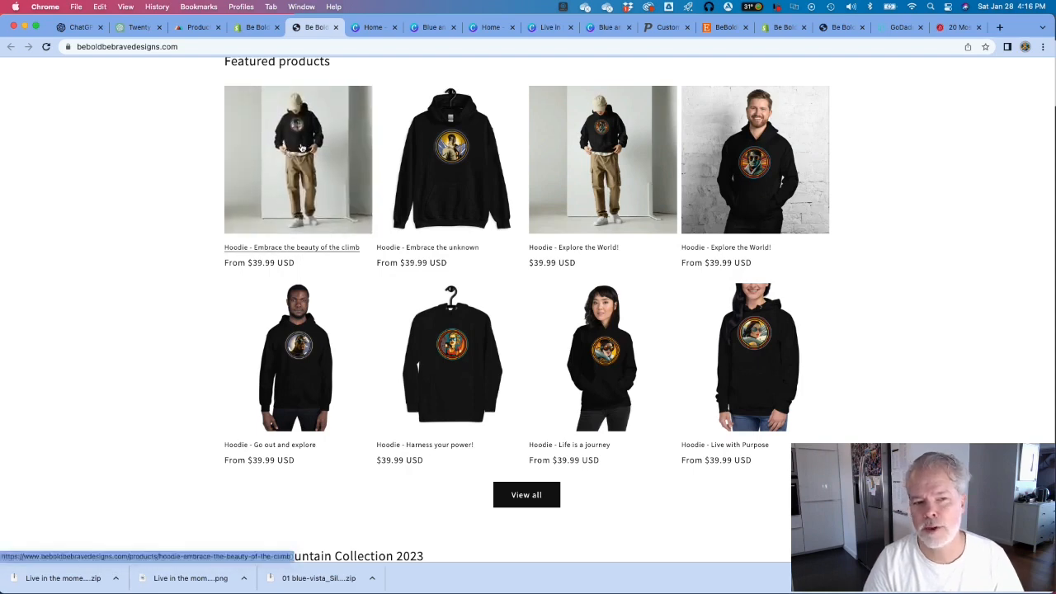
scroll(444, 156, down, 5)
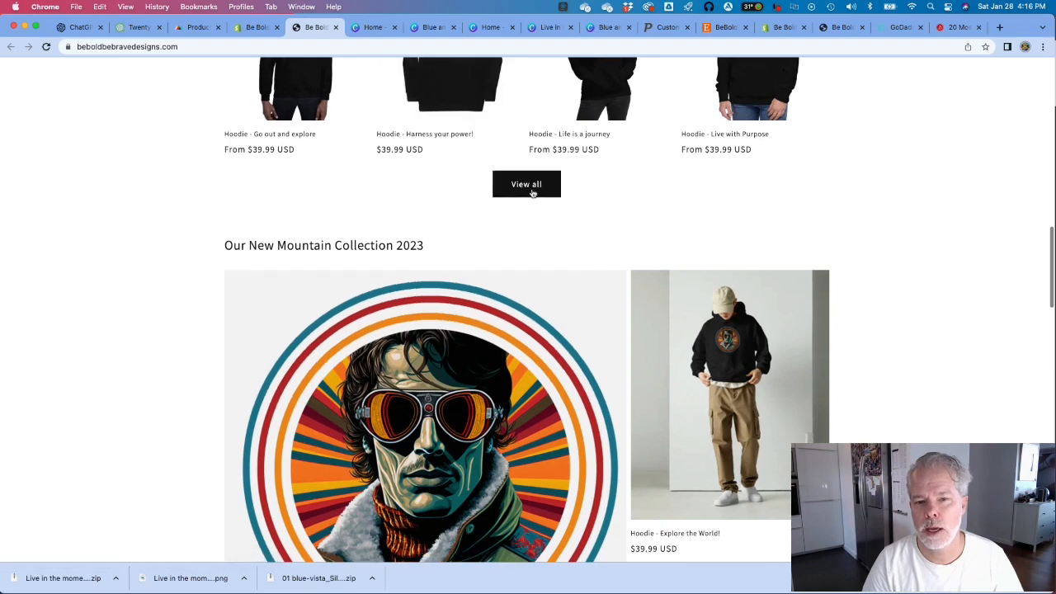
scroll(533, 189, down, 6)
scroll(535, 191, down, 10)
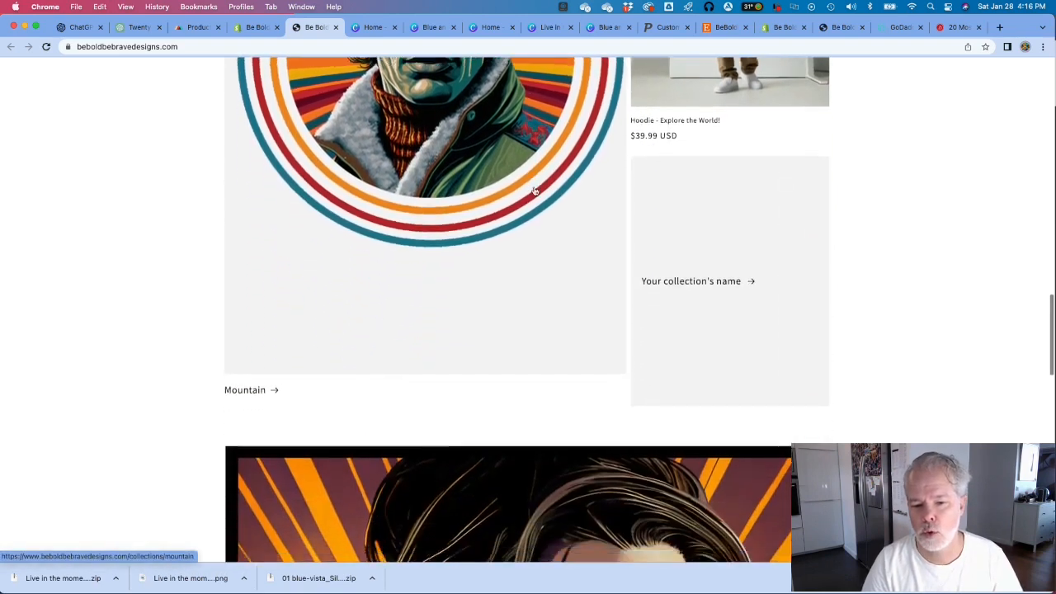
scroll(535, 192, down, 3)
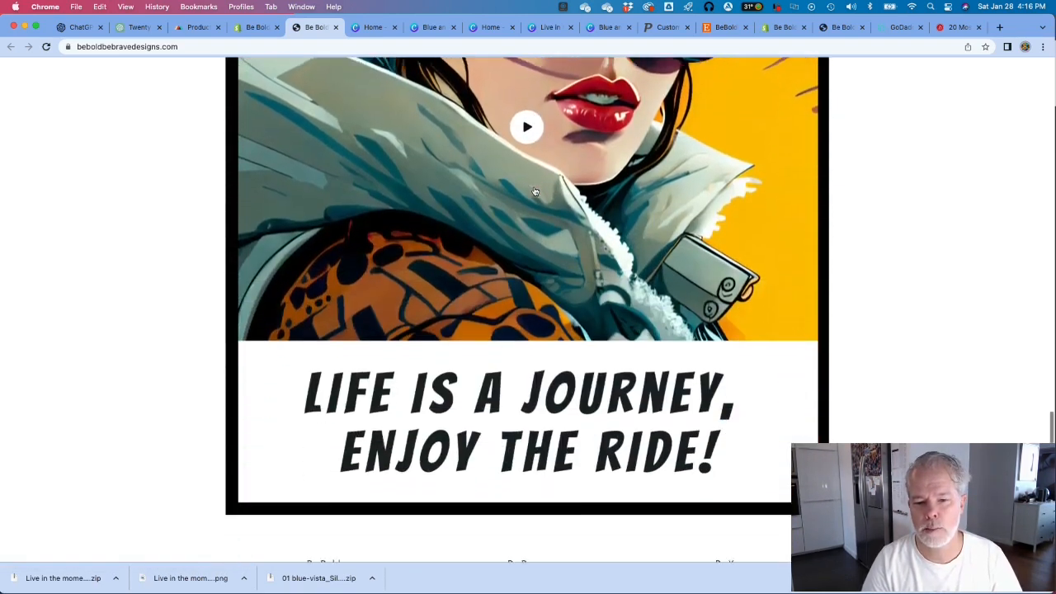
scroll(535, 191, up, 5)
scroll(528, 301, up, 20)
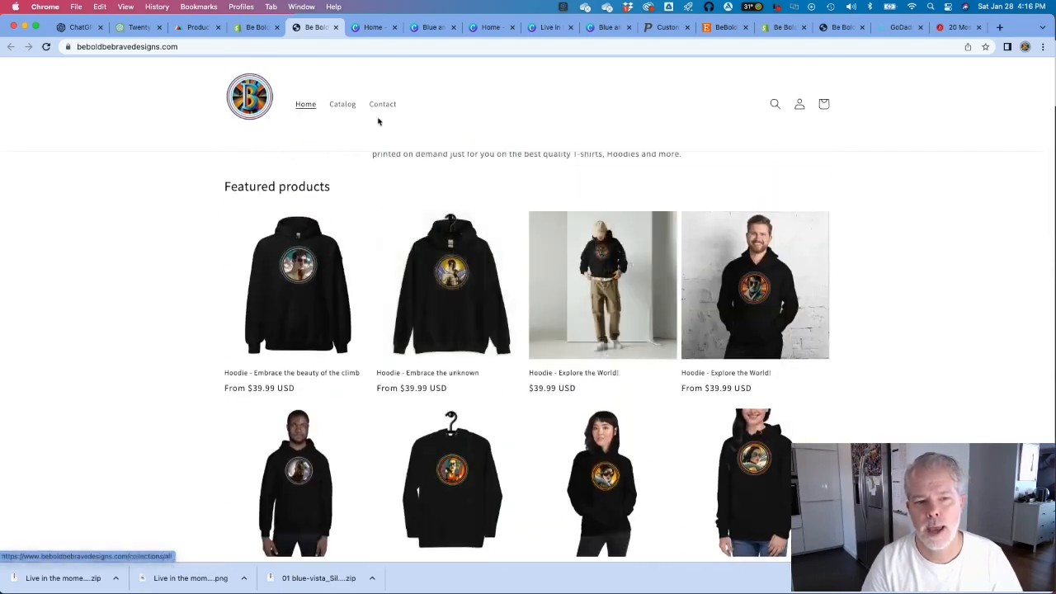
scroll(394, 173, up, 6)
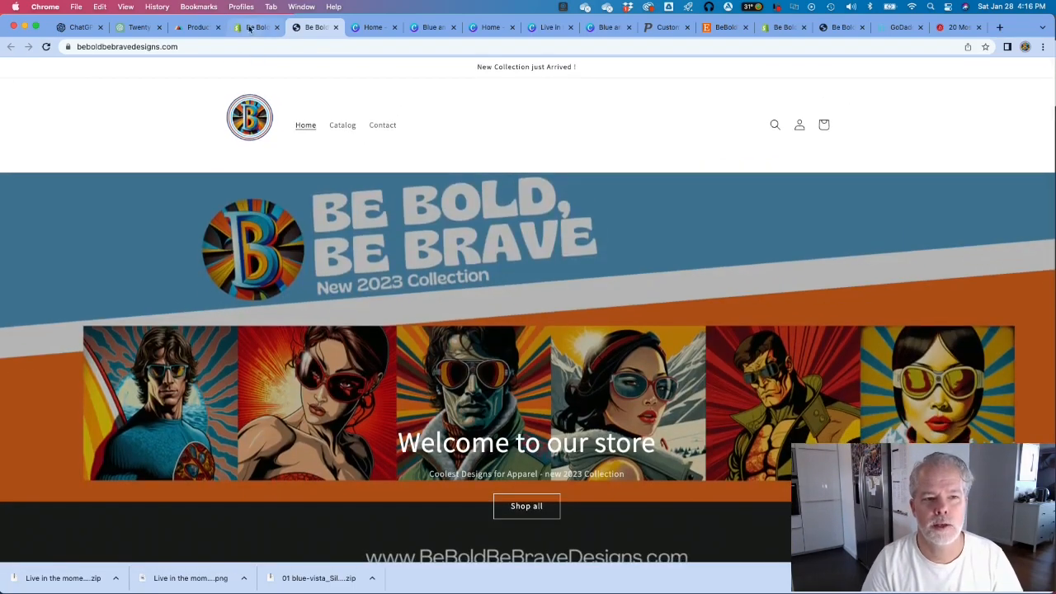
- Switch to Printful and start adding the "Unisex t-shirt - Graphic Tee - Cool Character" template to the Be Bold, Be Brave Shopify store
click(250, 27)
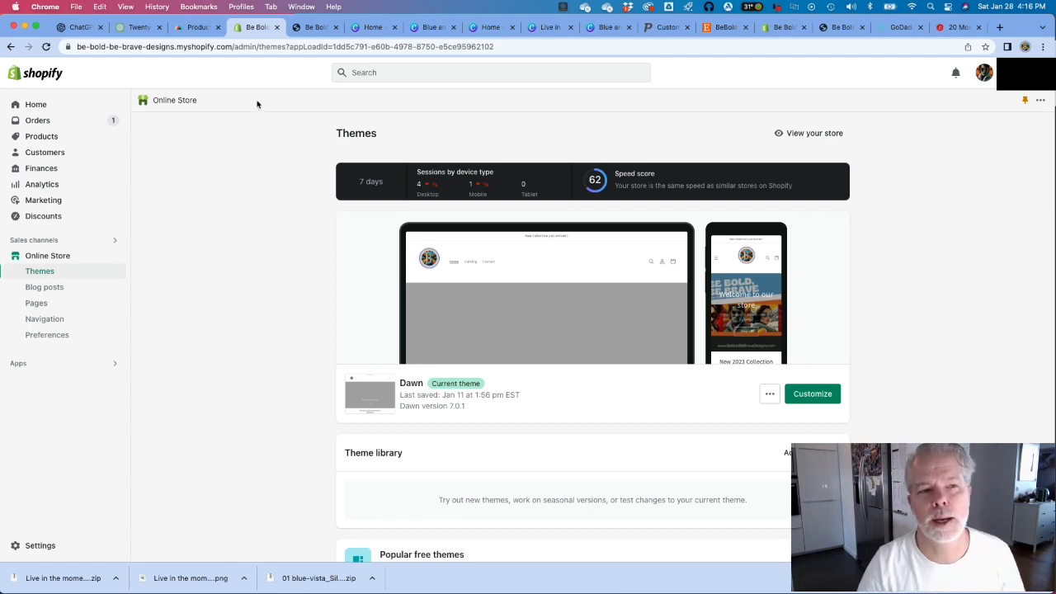
click(191, 28)
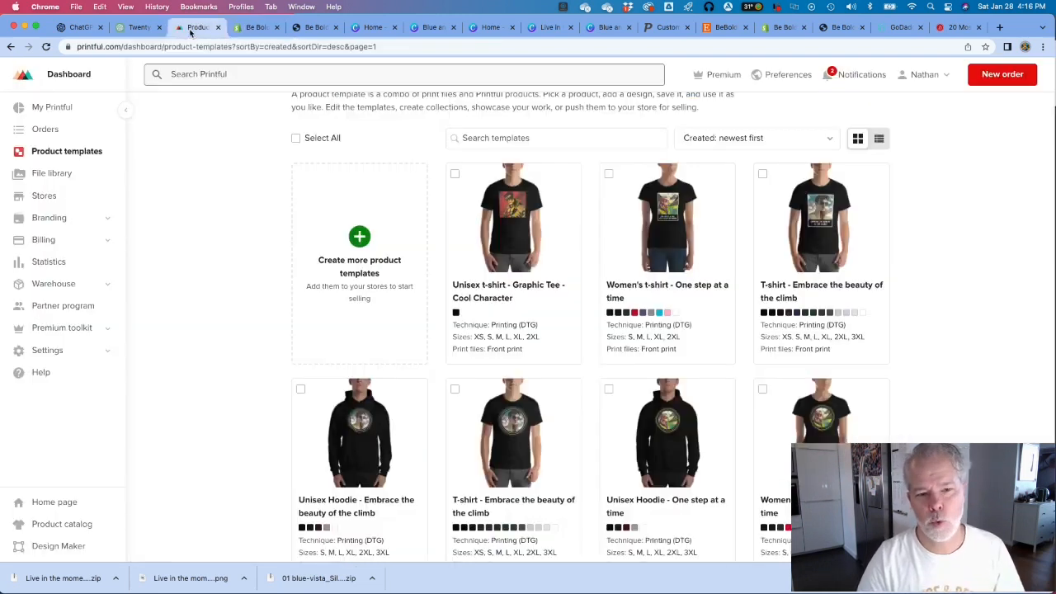
mouse_move(564, 246)
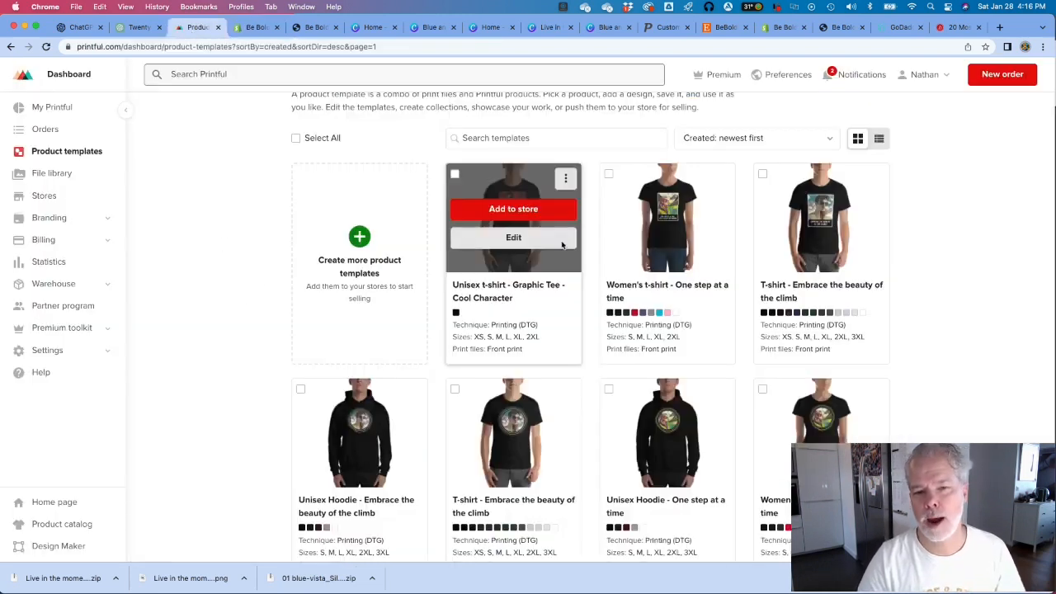
click(511, 211)
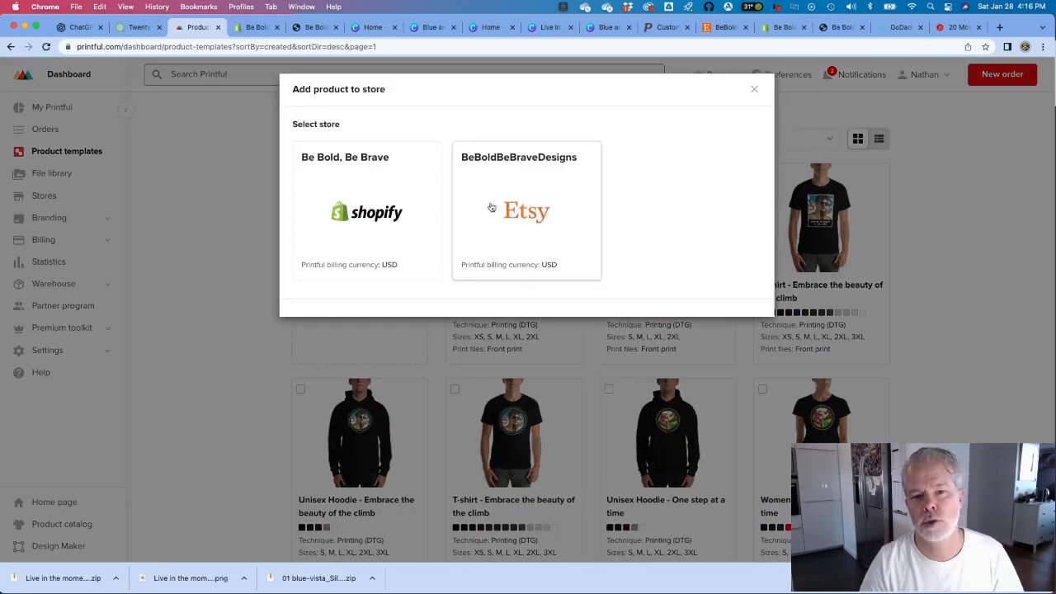
click(363, 213)
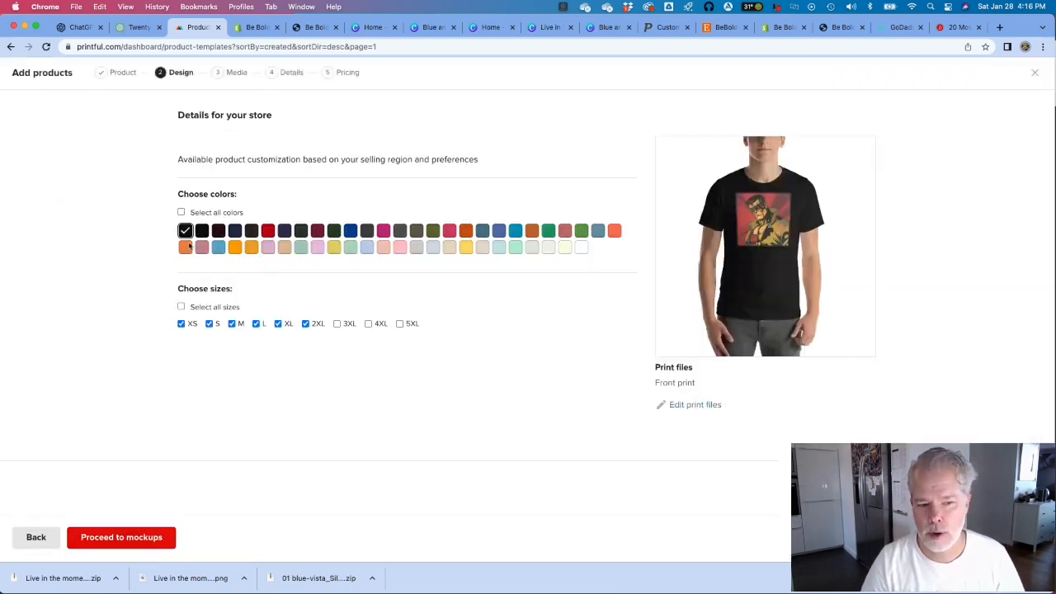
- Add Black, dark maroon, navy and Brown to the product's colors and proceed to the mockups
click(201, 231)
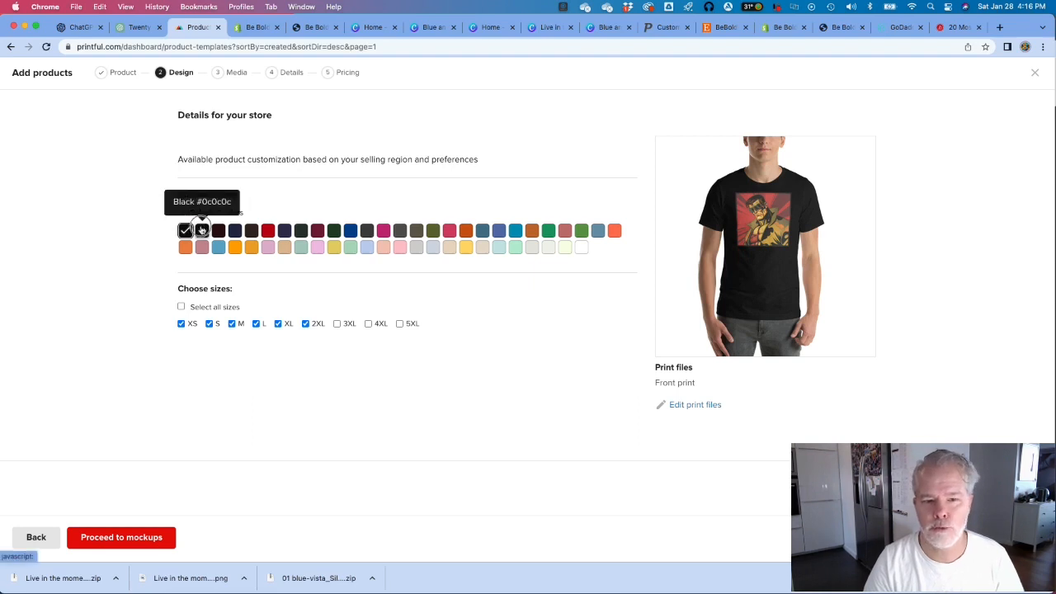
click(218, 231)
click(235, 231)
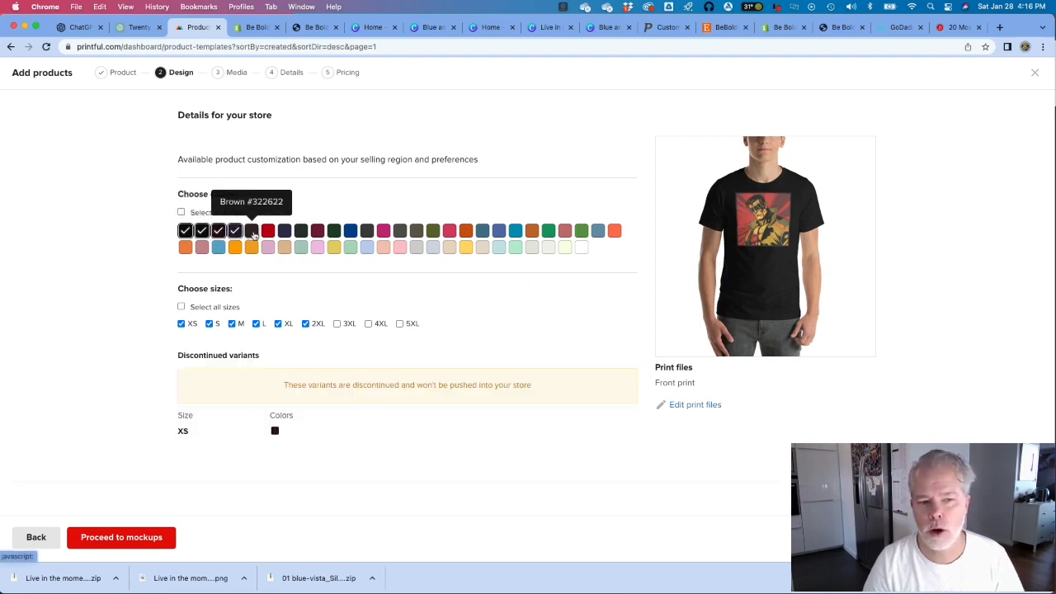
click(252, 232)
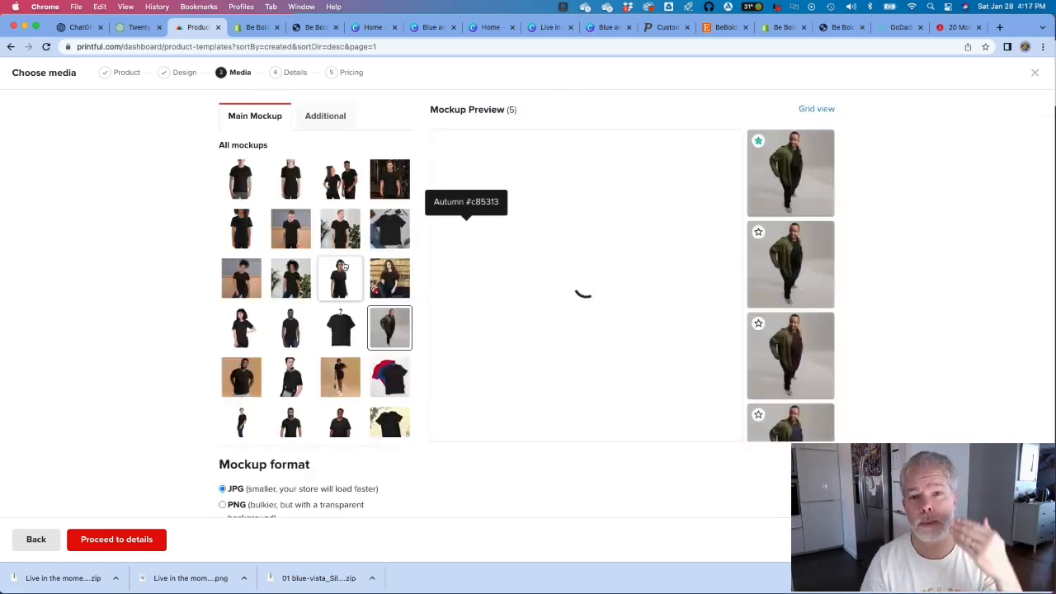
- Compare several main mockups and choose the plain front view of the t-shirt without a model as the main image
click(244, 179)
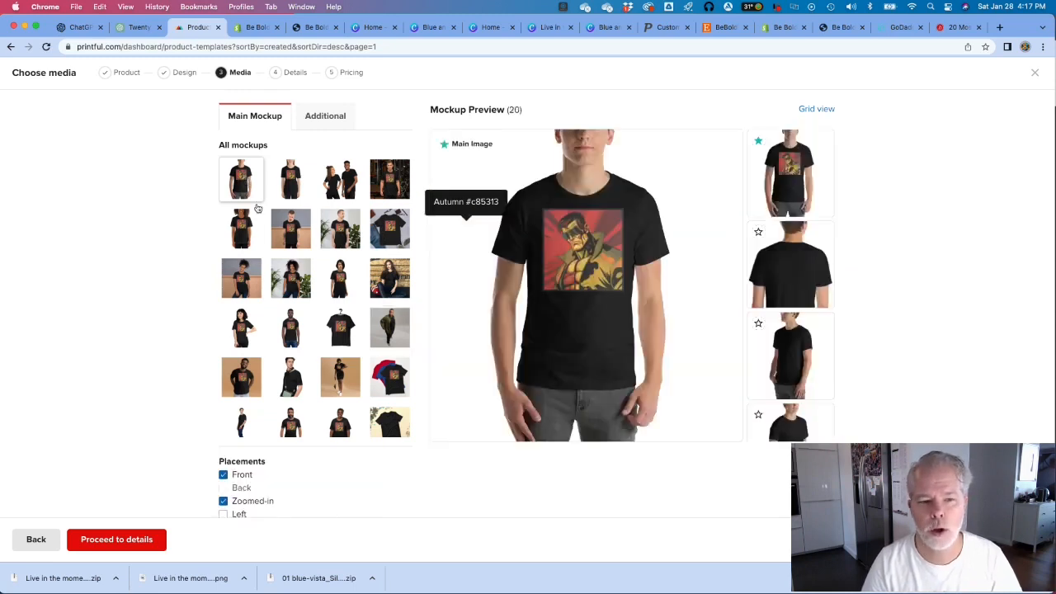
click(297, 230)
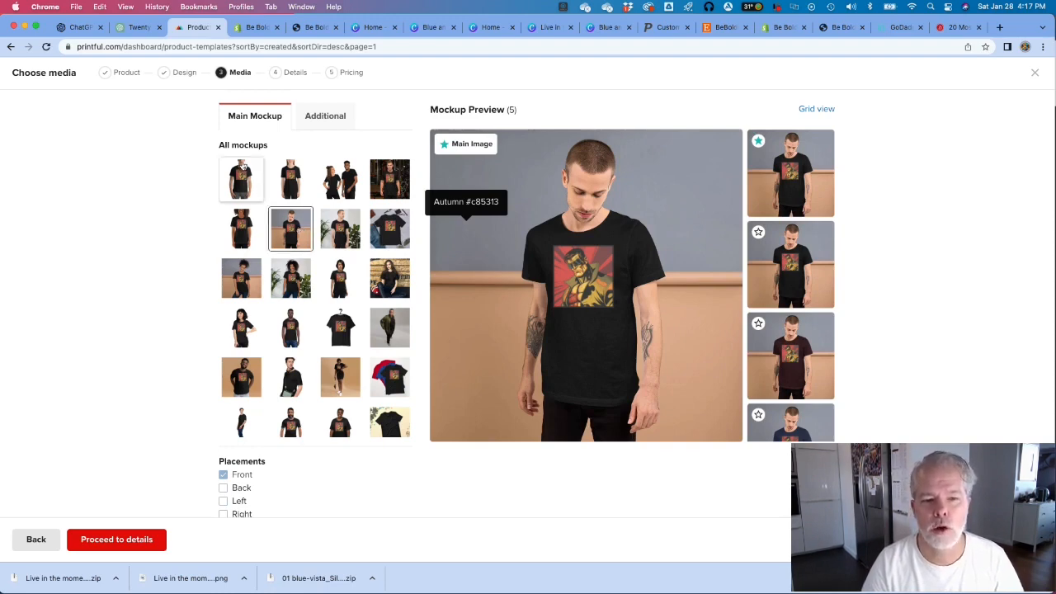
scroll(396, 371, down, 5)
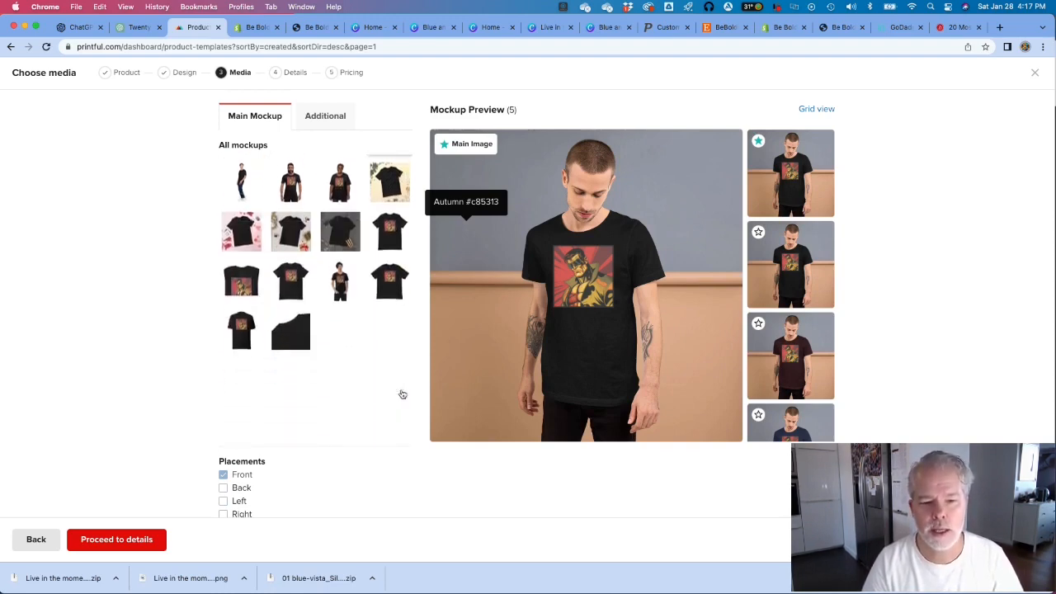
scroll(388, 314, up, 5)
scroll(384, 273, down, 5)
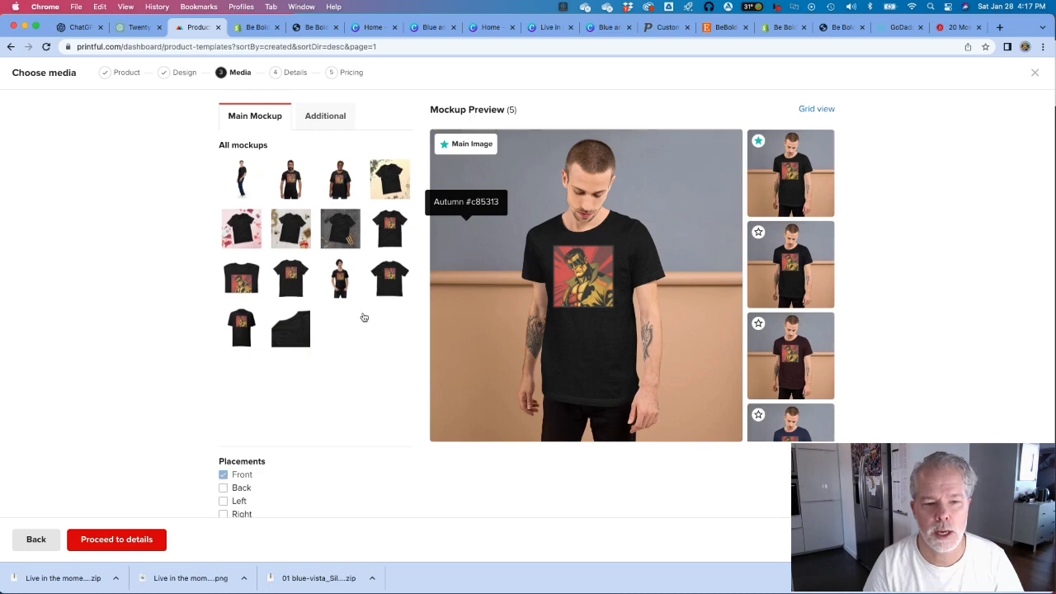
click(238, 281)
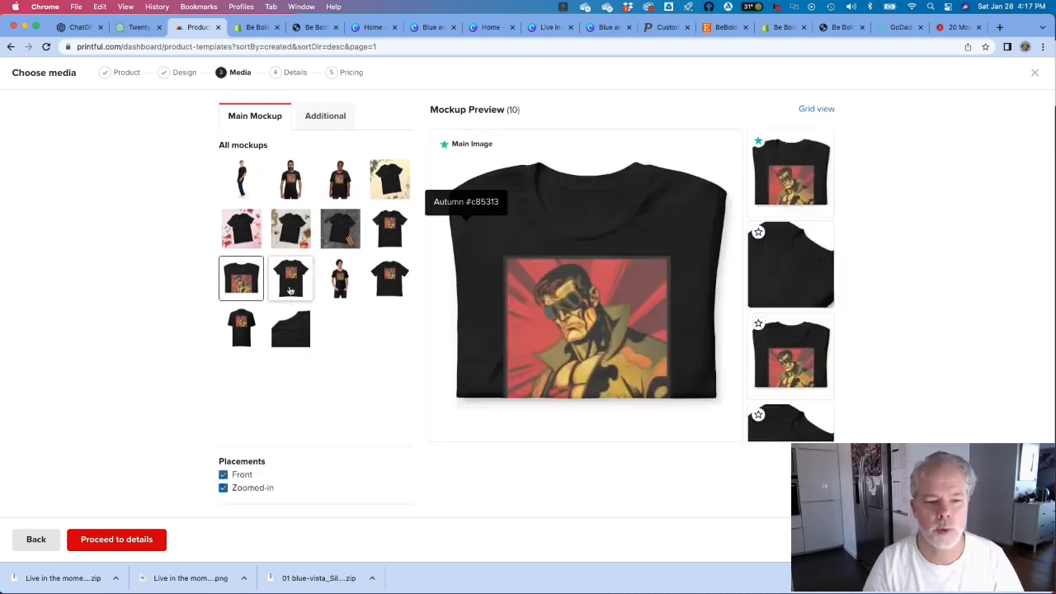
click(245, 327)
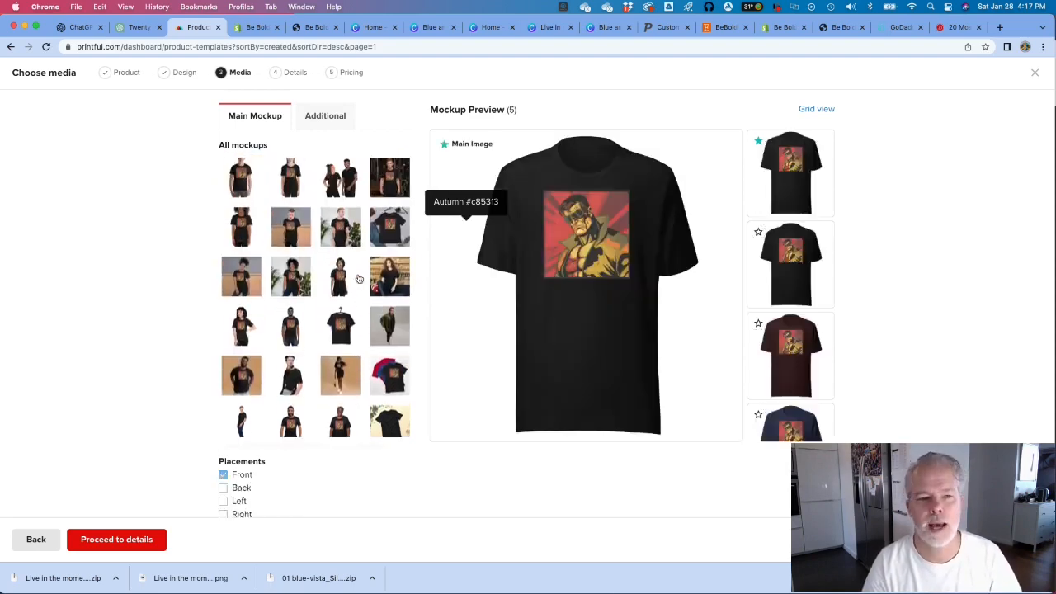
- Add four additional mockups, the flat t-shirt, the young man in jeans, the folded shirt and the bearded man, and proceed to the details
click(329, 118)
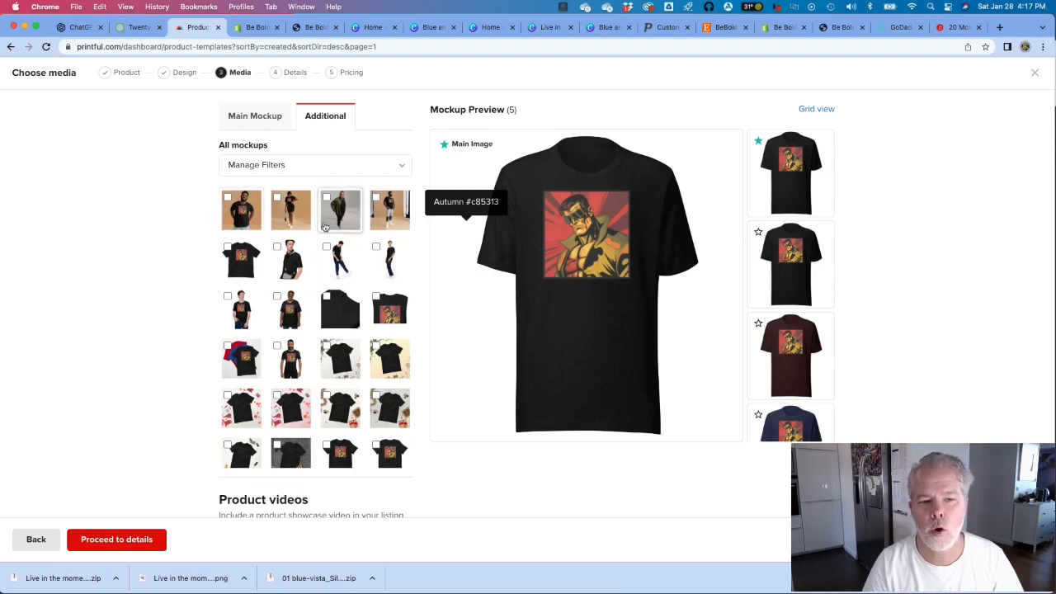
scroll(324, 227, down, 5)
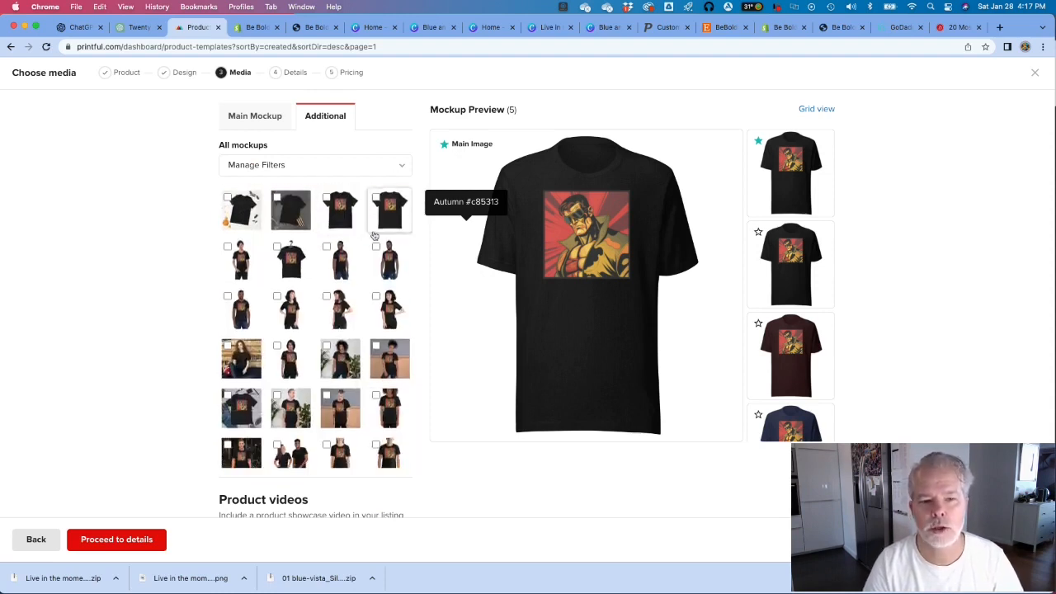
scroll(375, 236, up, 3)
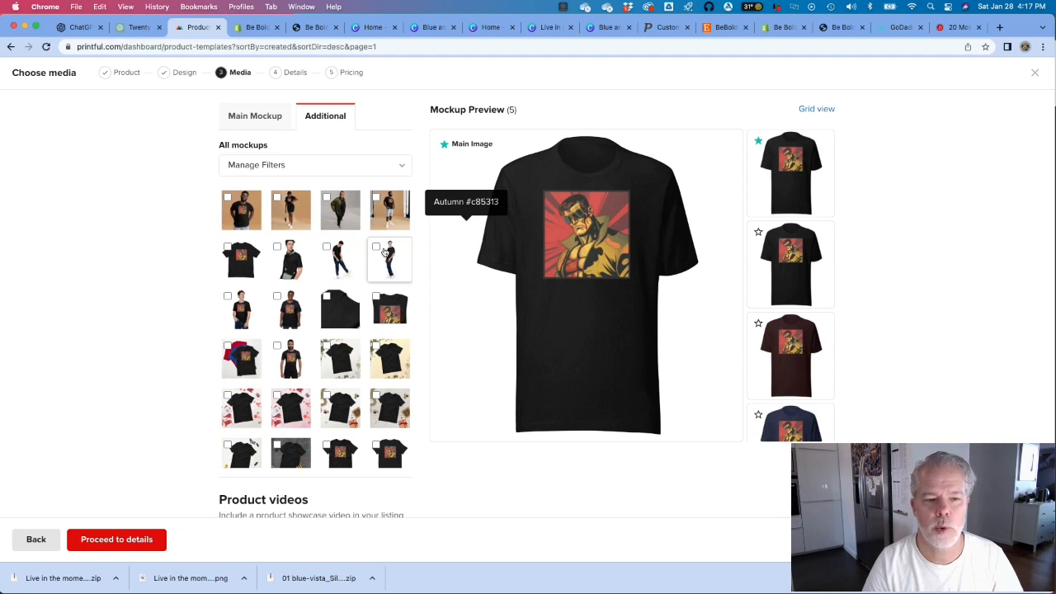
click(228, 246)
click(228, 295)
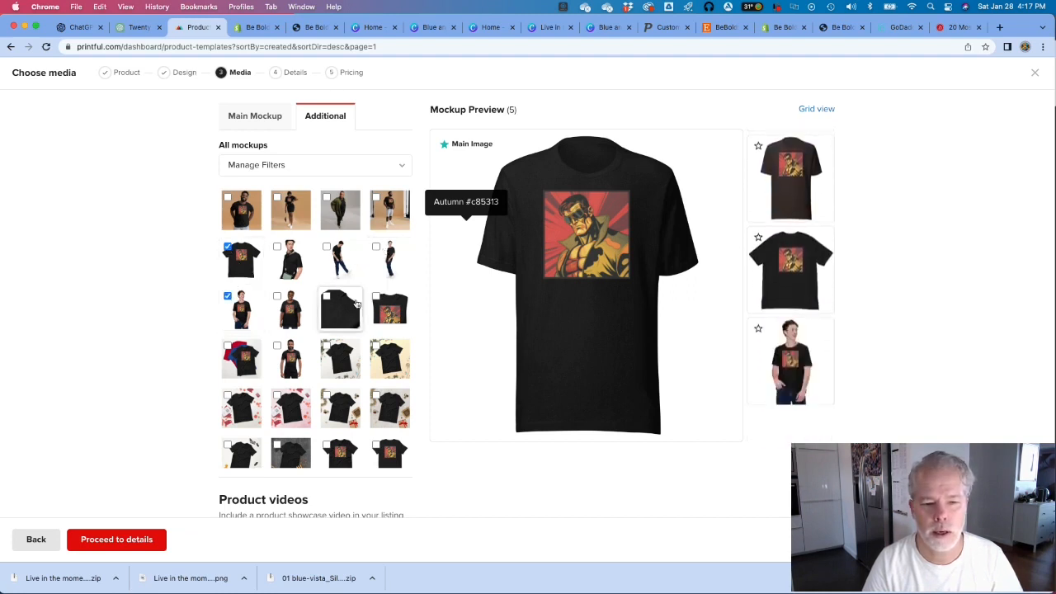
click(387, 307)
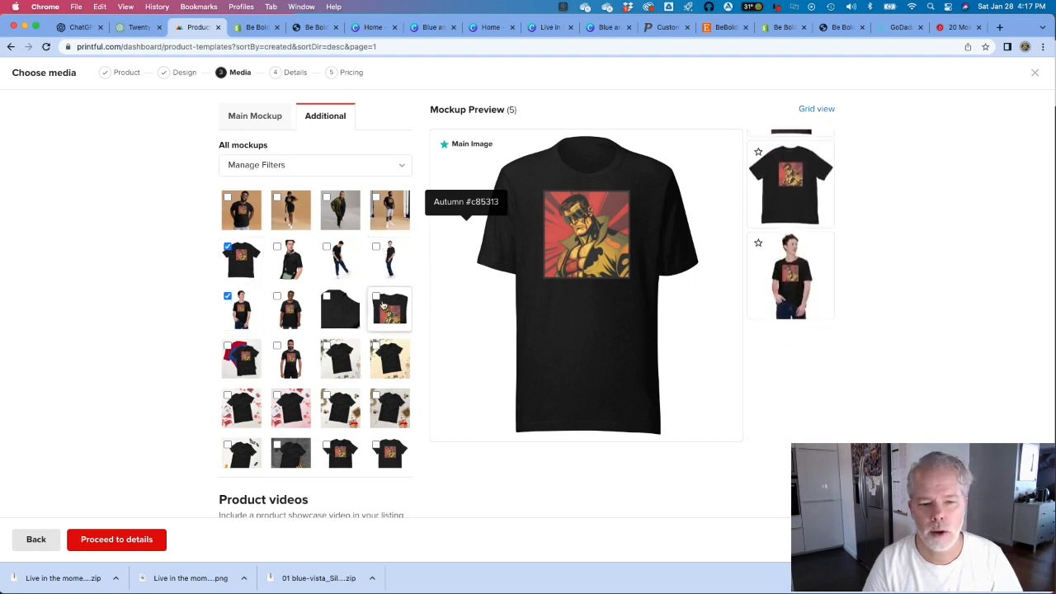
click(279, 348)
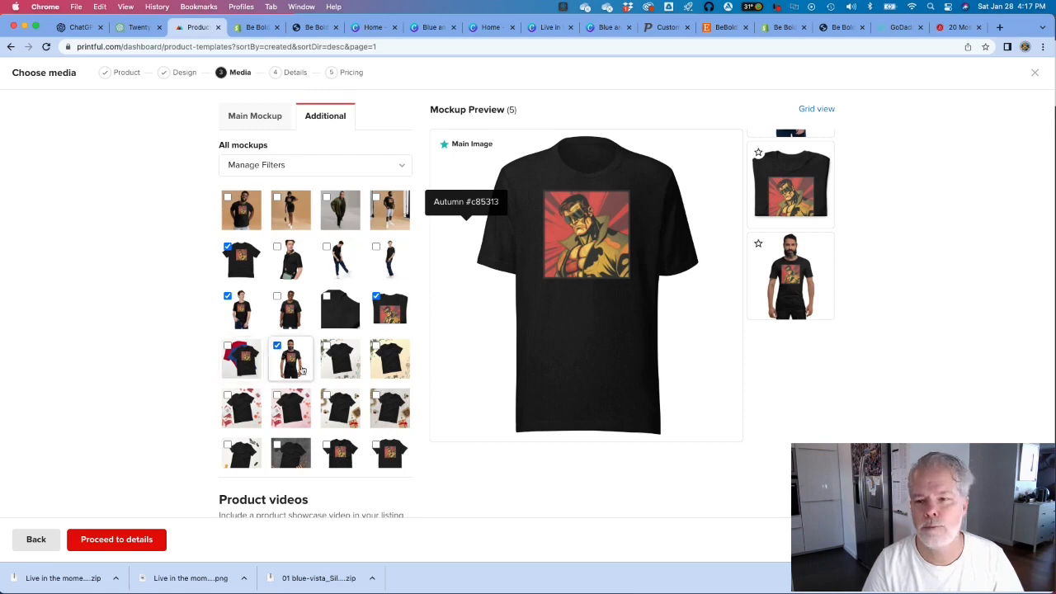
scroll(302, 370, down, 5)
scroll(365, 278, up, 5)
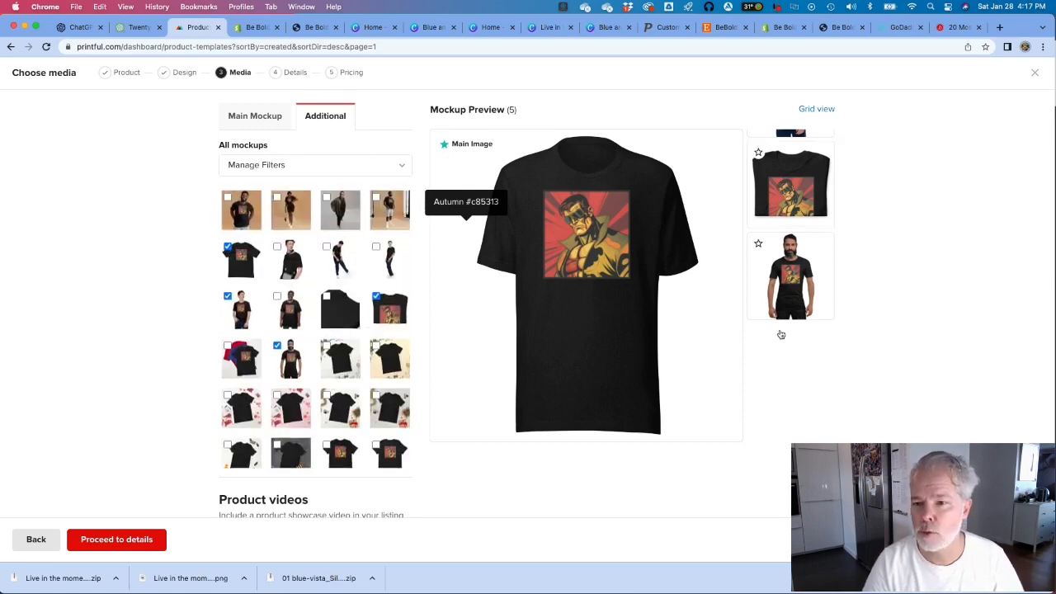
click(117, 543)
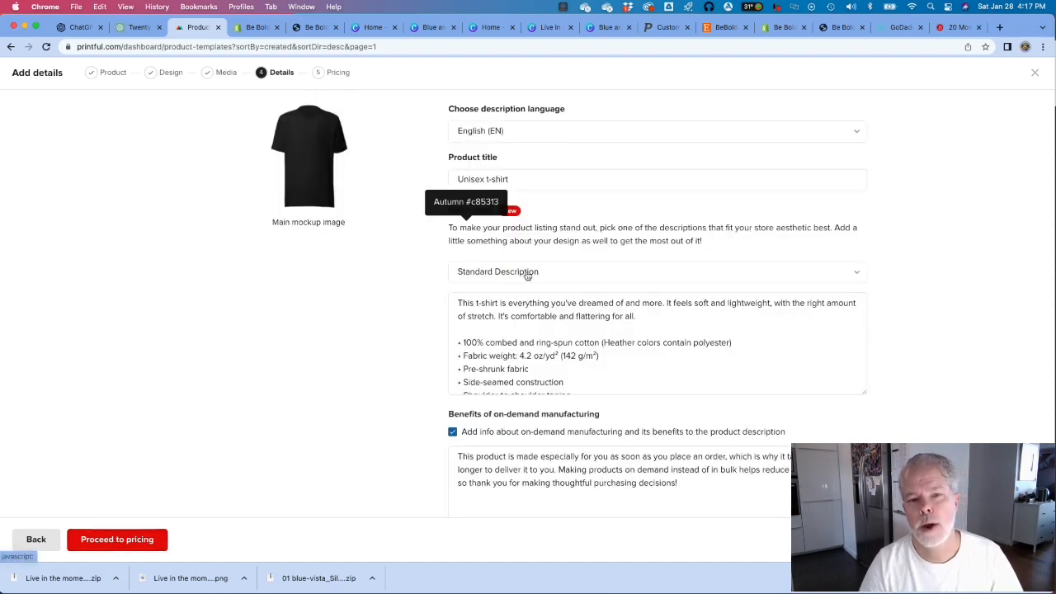
- Review the product title and read through the standard description's fabric and construction details
click(530, 181)
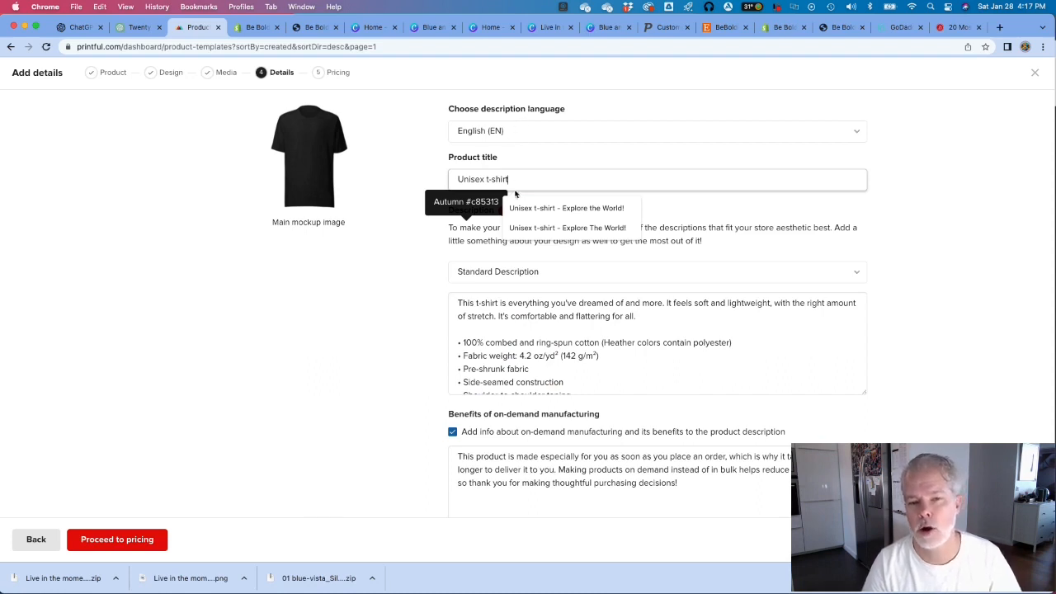
drag(513, 182, 439, 179)
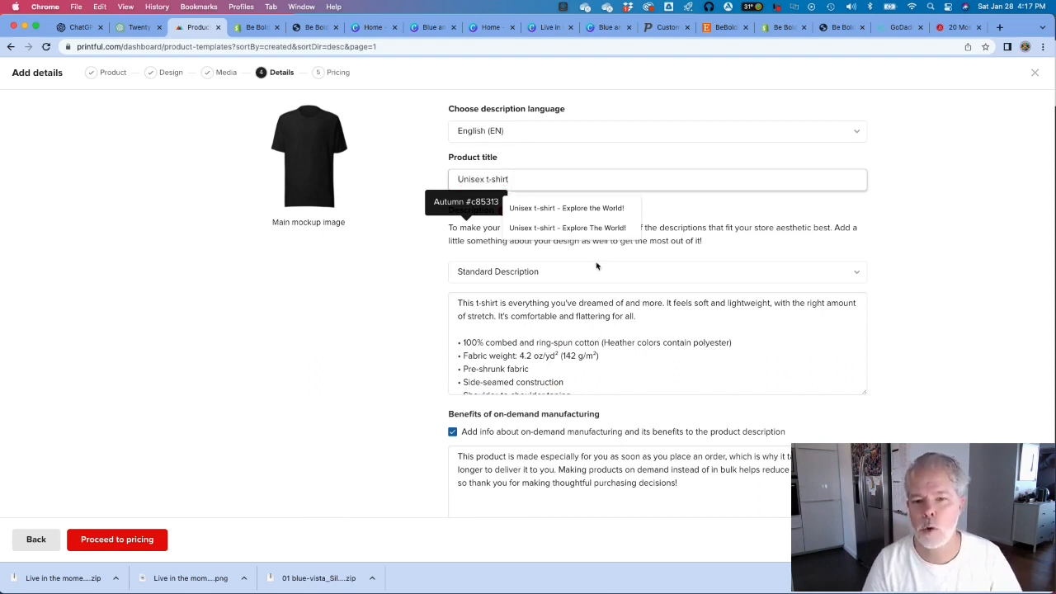
click(572, 337)
scroll(571, 337, down, 3)
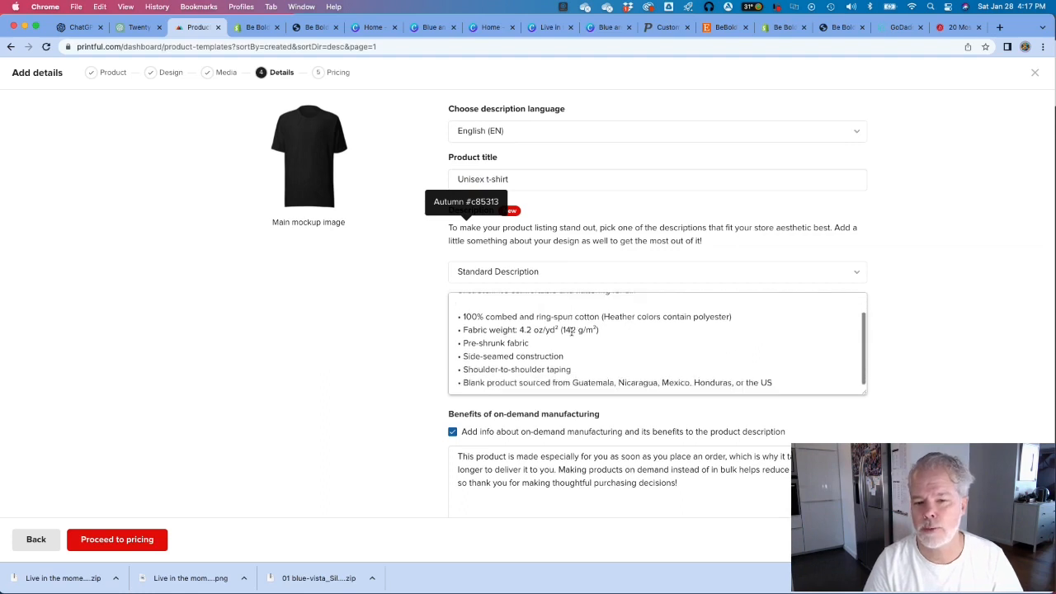
- Highlight the standard description's opening paragraph, look over the Silly T-Shirt Slogan chat in ChatGPT, and return to the Printful details
scroll(510, 309, up, 3)
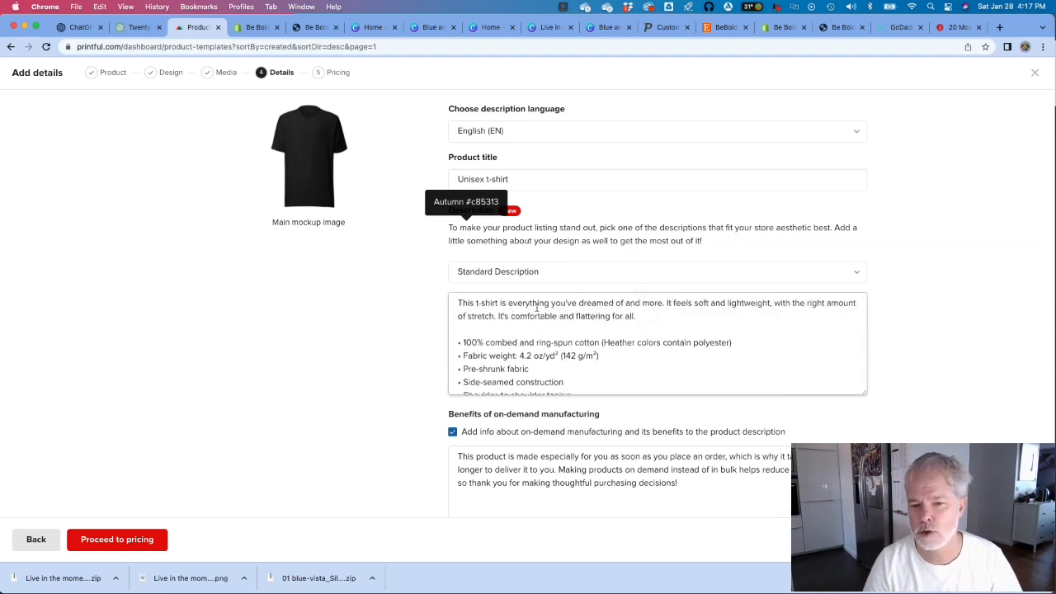
drag(665, 320, 405, 299)
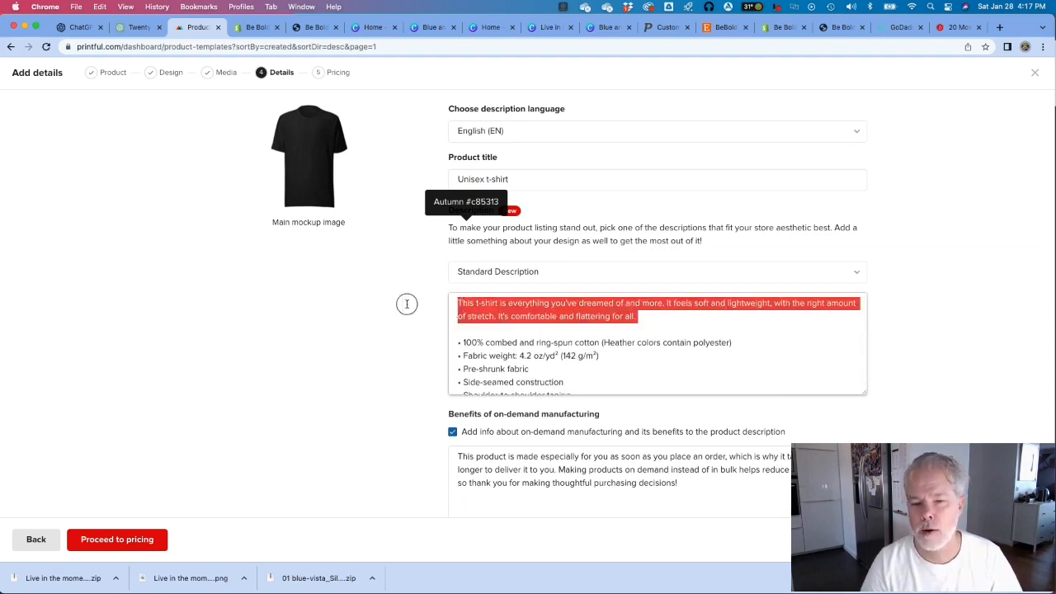
click(136, 27)
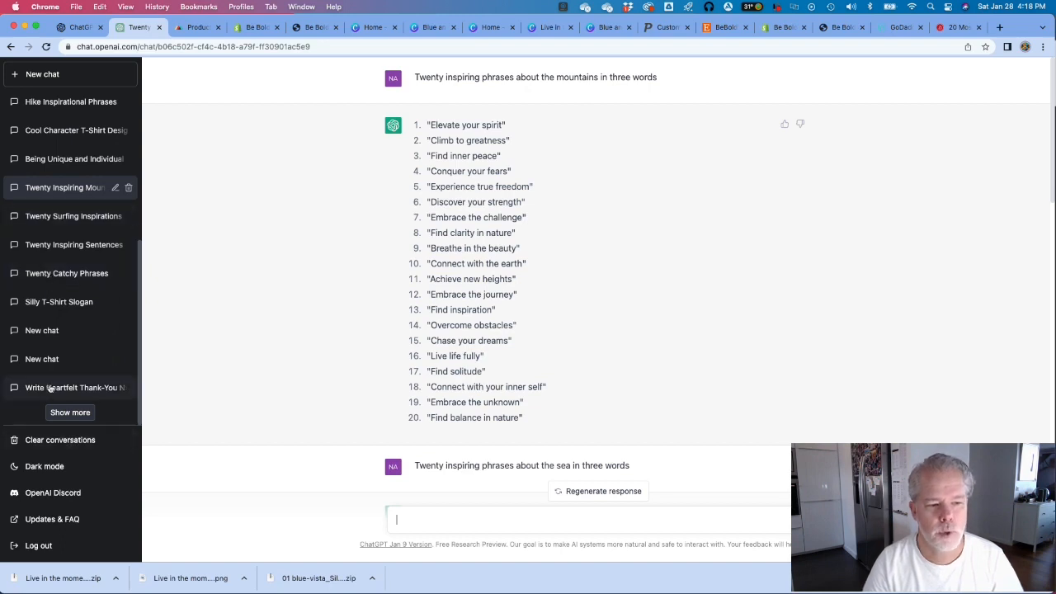
click(45, 301)
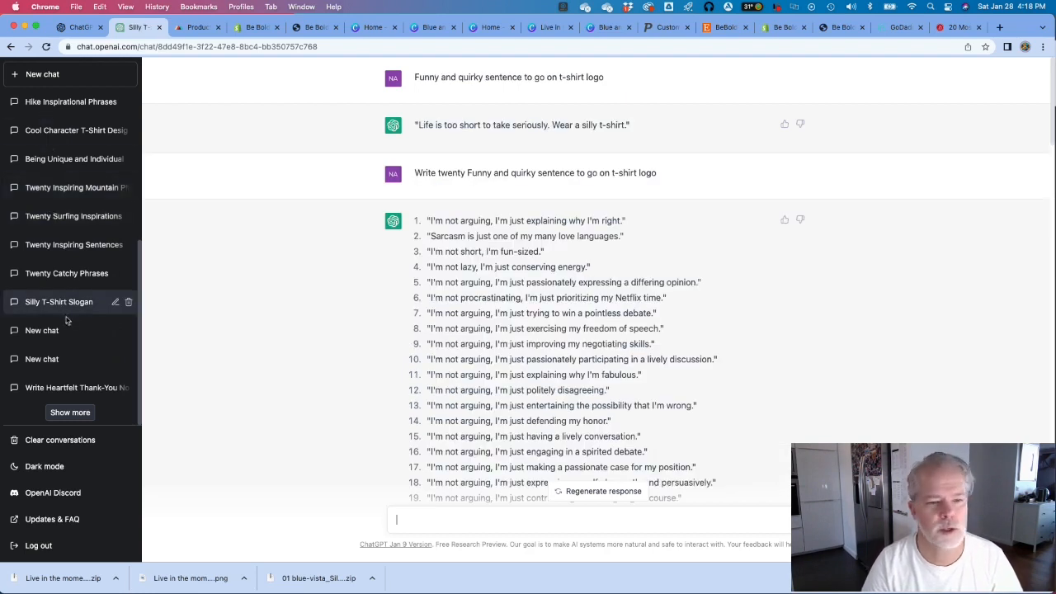
click(194, 29)
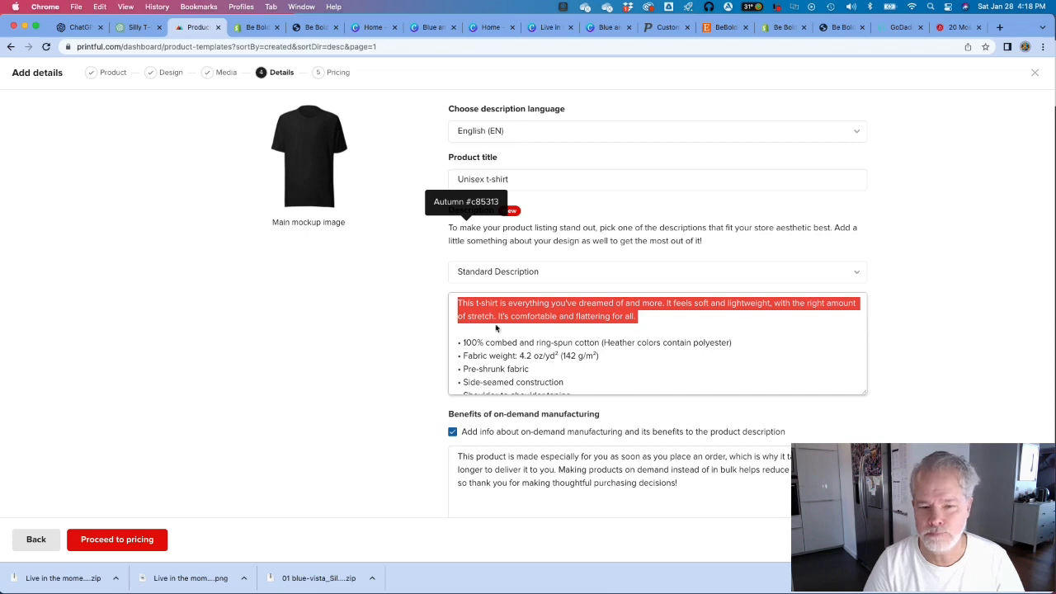
- Attach the size guide to the product description with the Imperial measurement system
scroll(557, 302, down, 3)
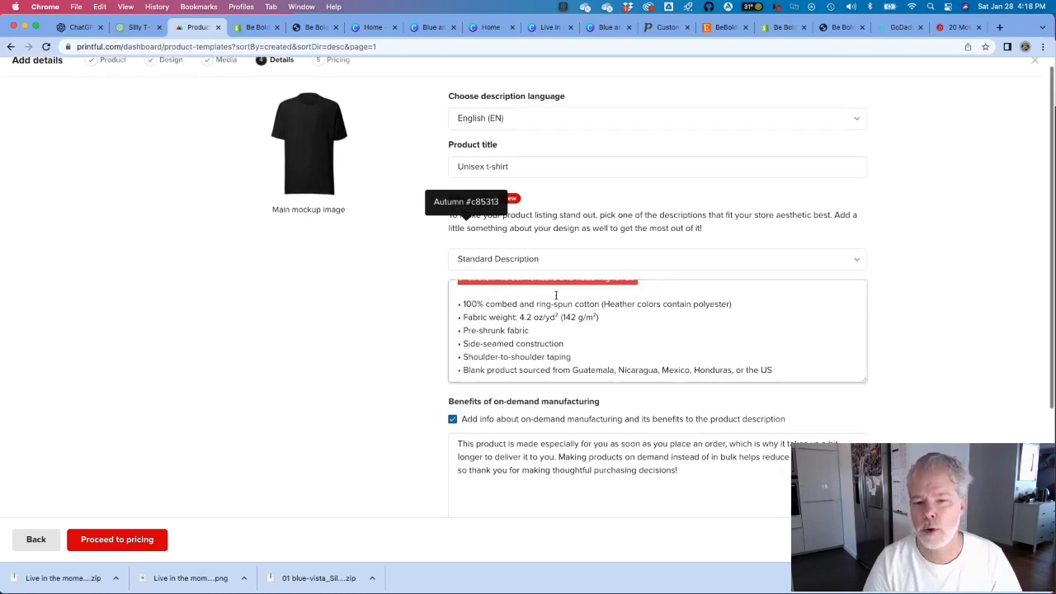
scroll(562, 309, up, 2)
scroll(562, 310, down, 5)
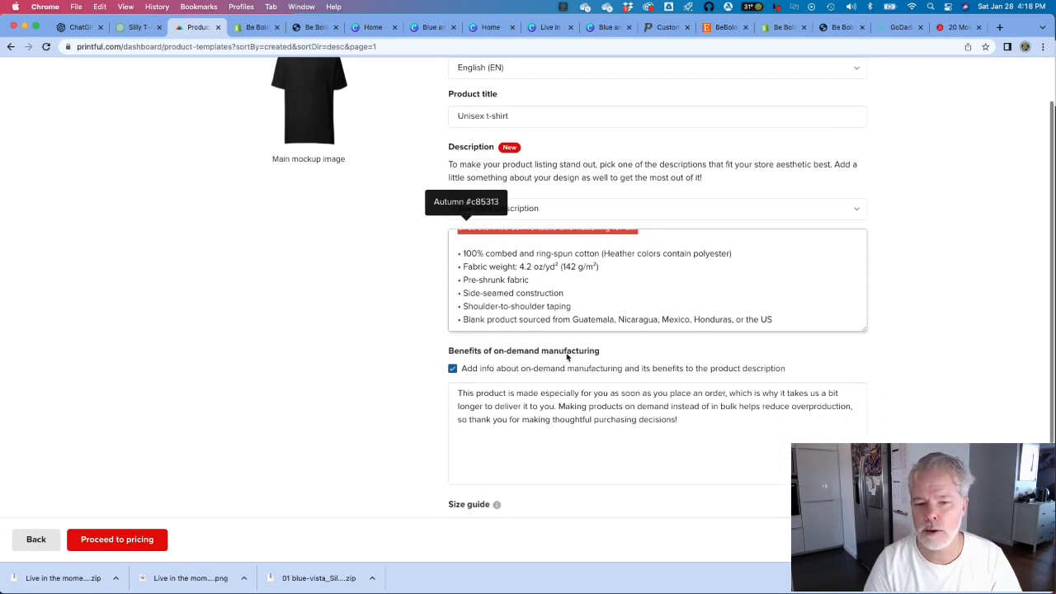
scroll(567, 353, down, 2)
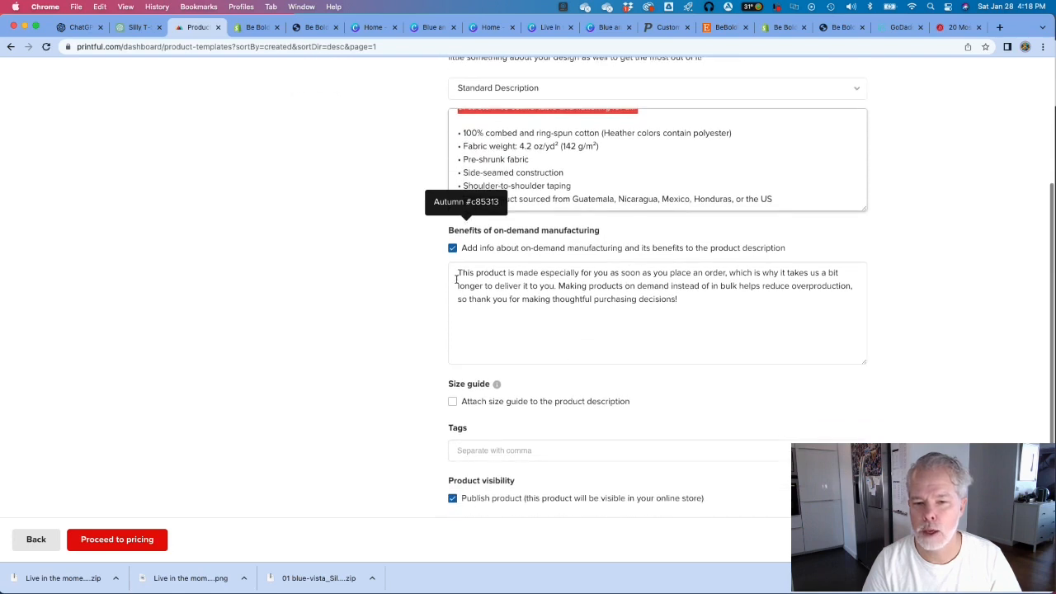
scroll(658, 296, down, 2)
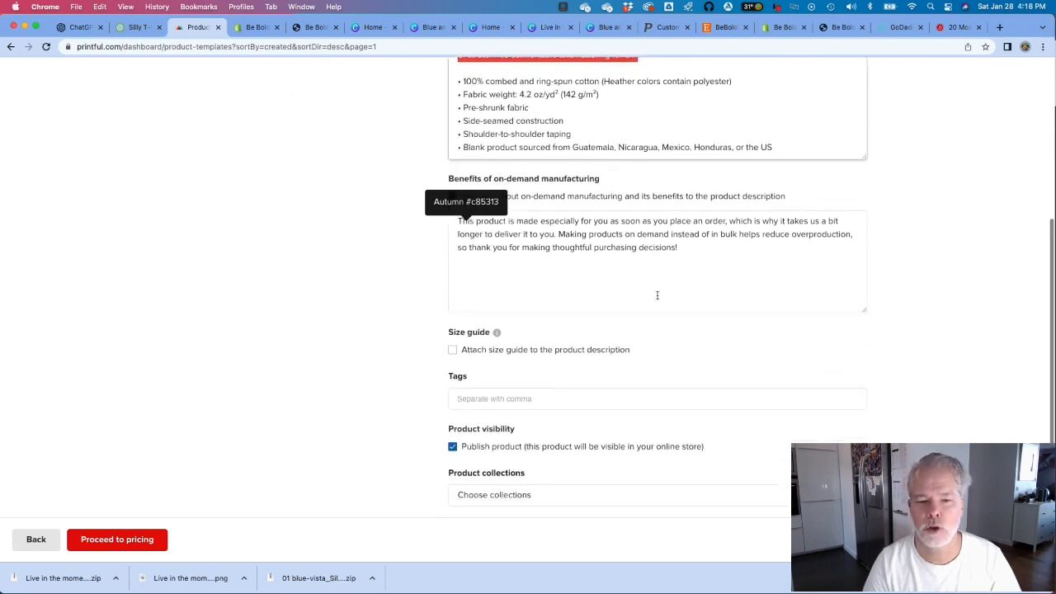
click(455, 356)
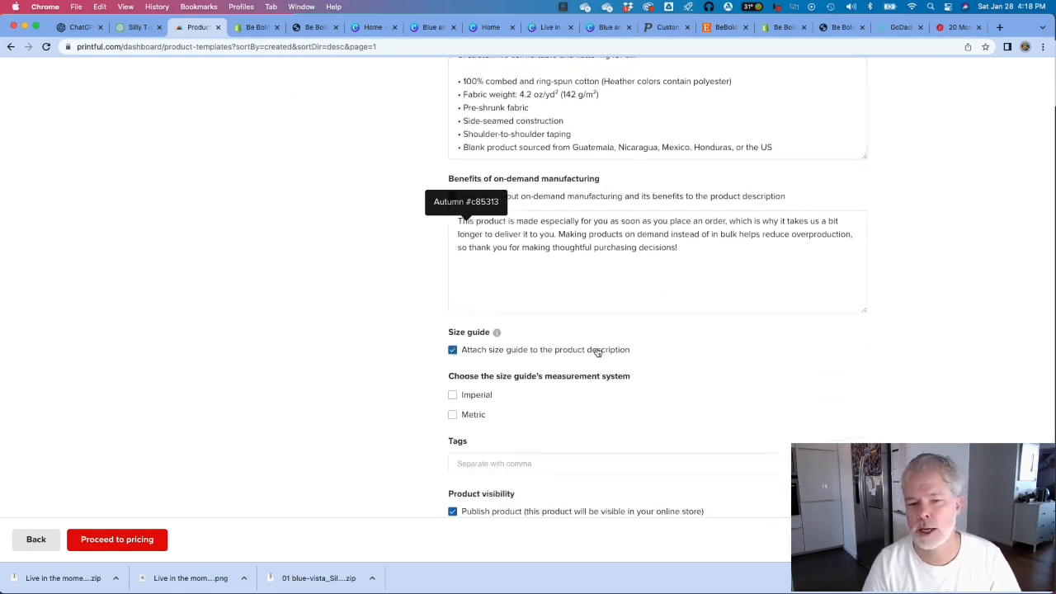
scroll(598, 355, down, 1)
click(453, 362)
- Add the tags "T-shirt for men" and "Graphic Tee" to the product
scroll(570, 349, down, 10)
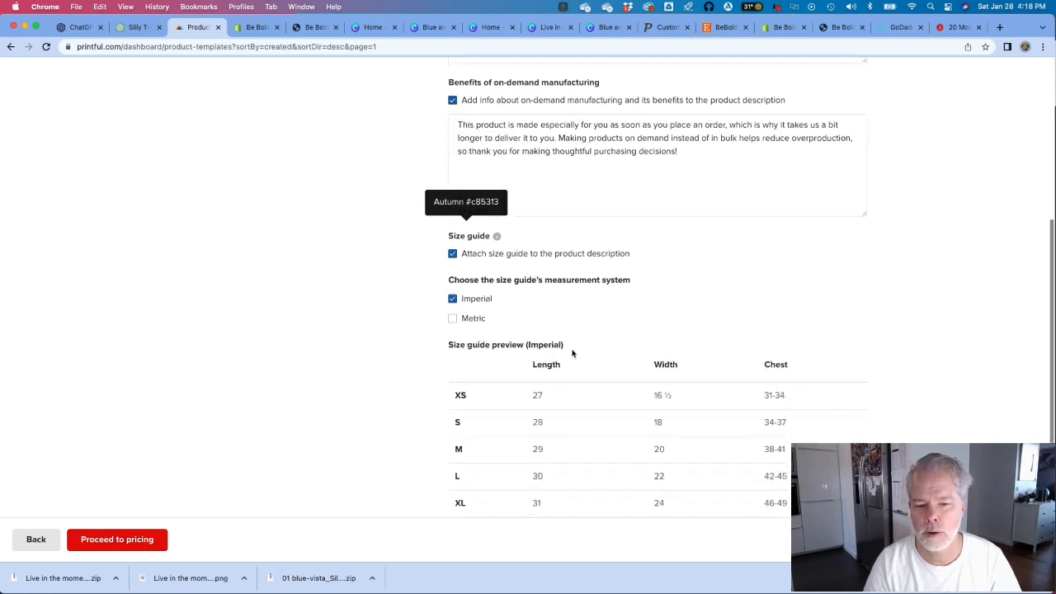
click(464, 396)
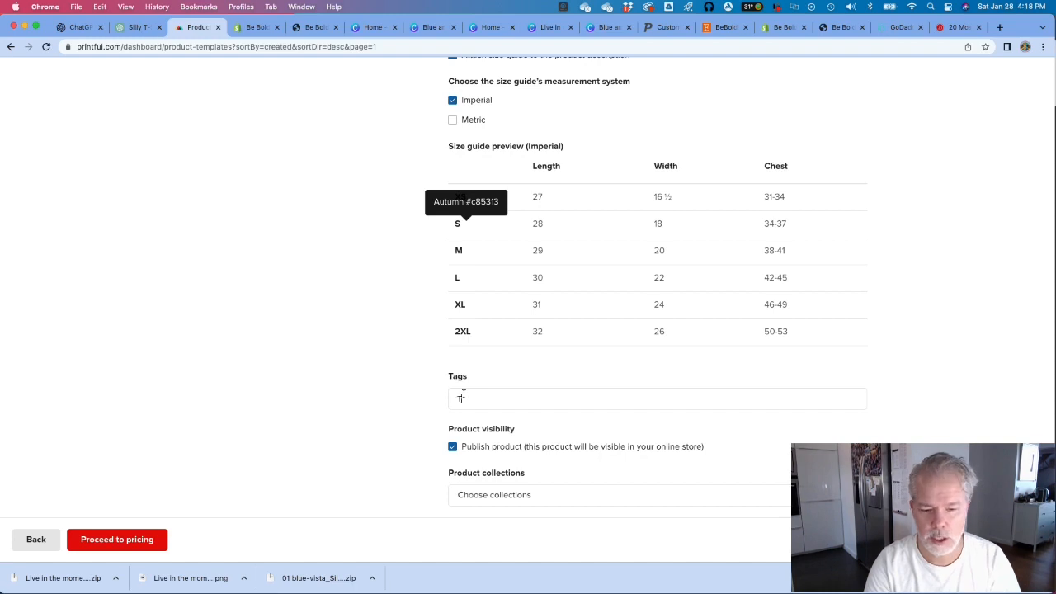
text(T-shirt for men)
key(Return)
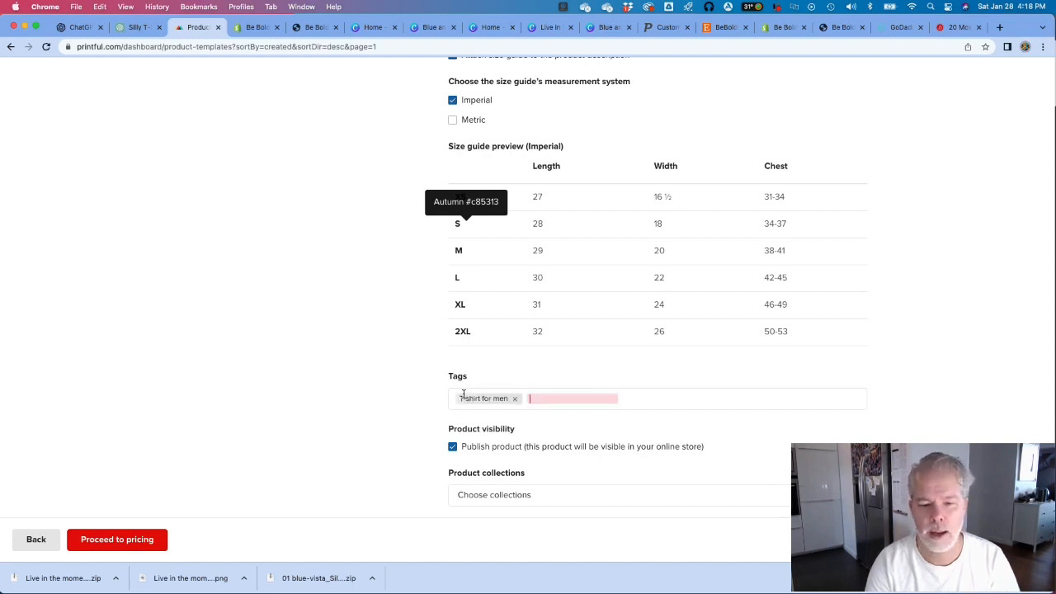
text(fraphi)
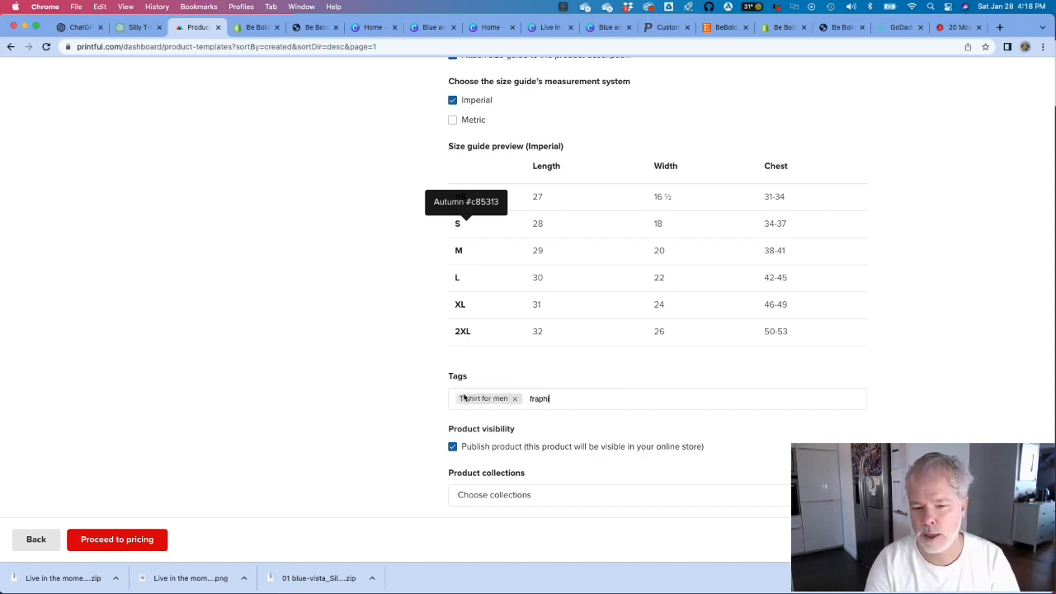
key(BackSpace)
key(BackSpace)
text(Graphic)
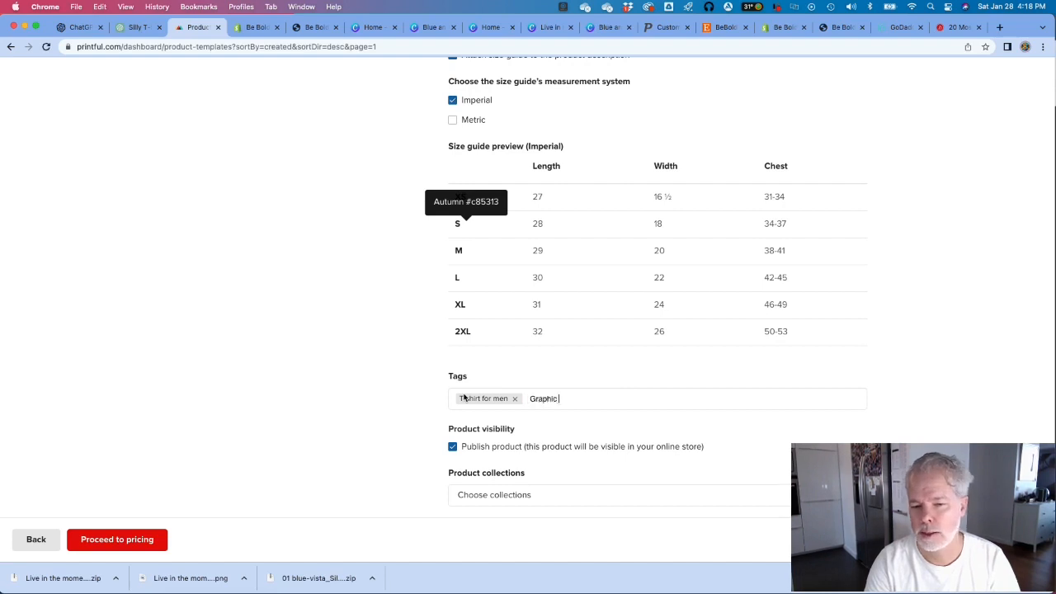
text( Tee)
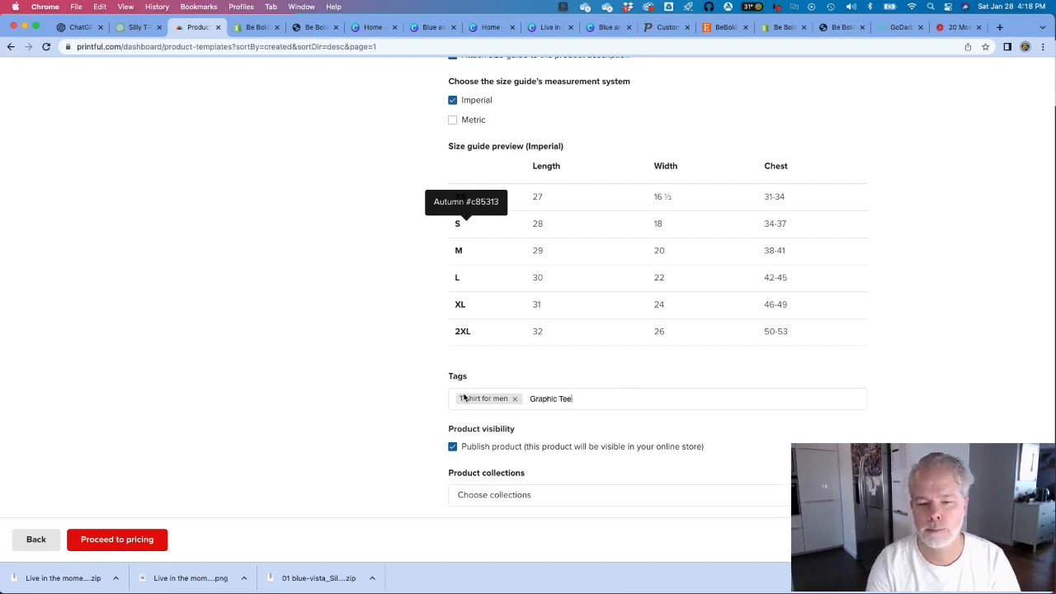
key(Return)
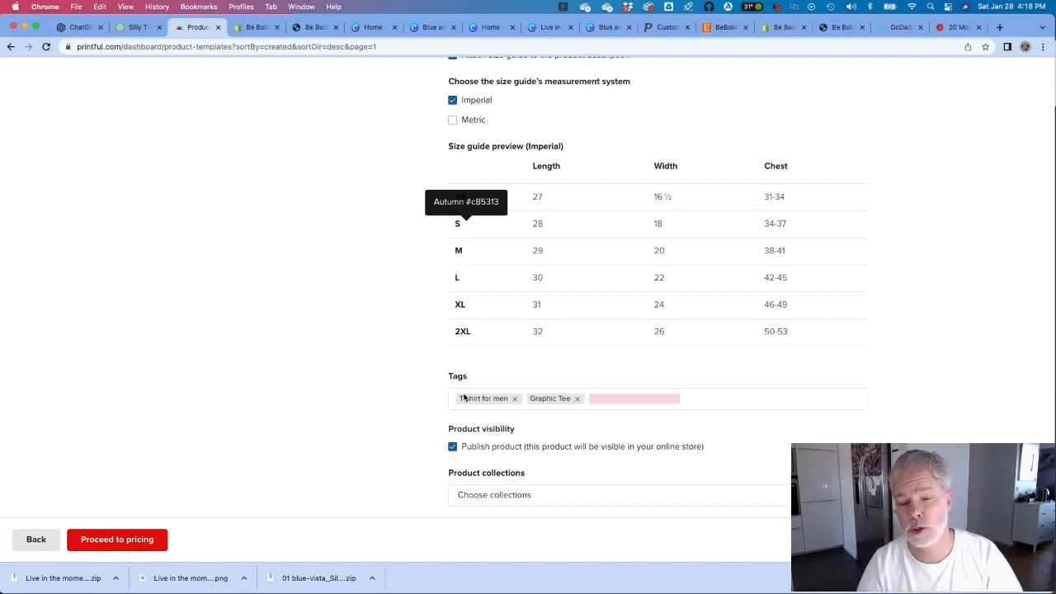
- Assign the product to the Mountain collection and proceed to pricing
click(552, 495)
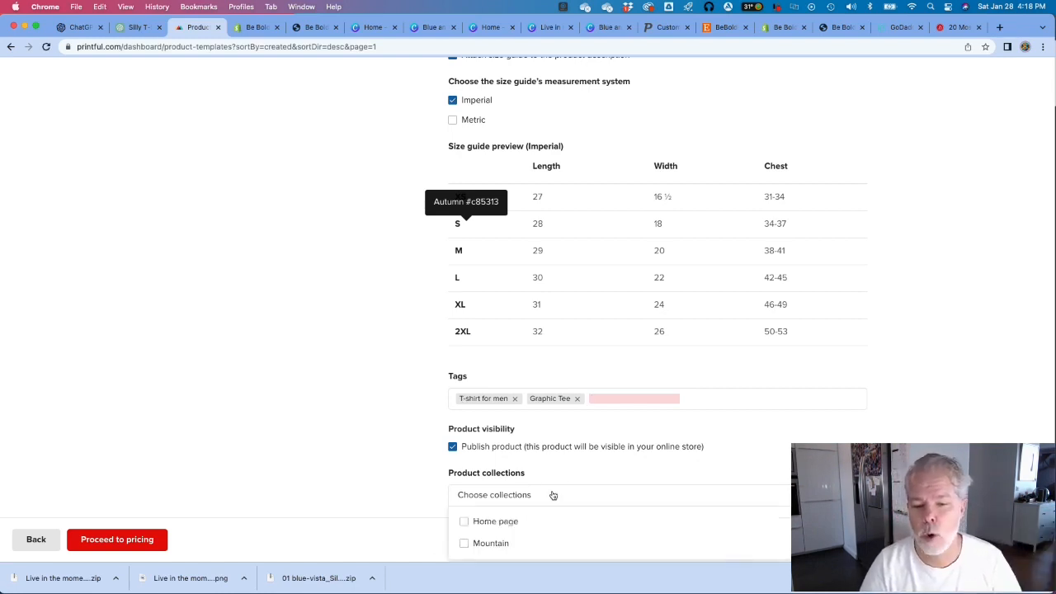
click(464, 543)
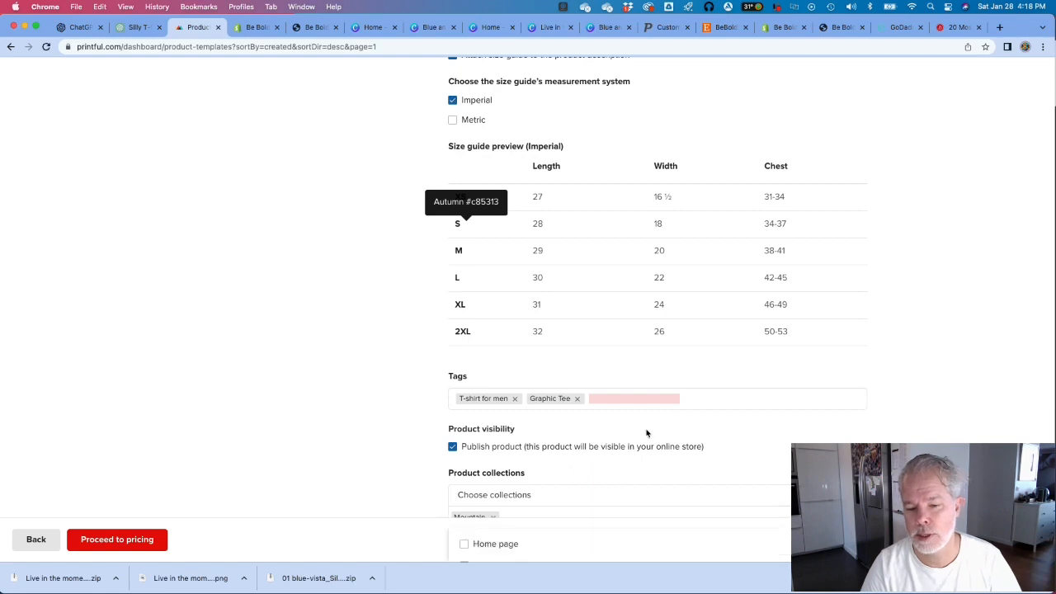
click(369, 412)
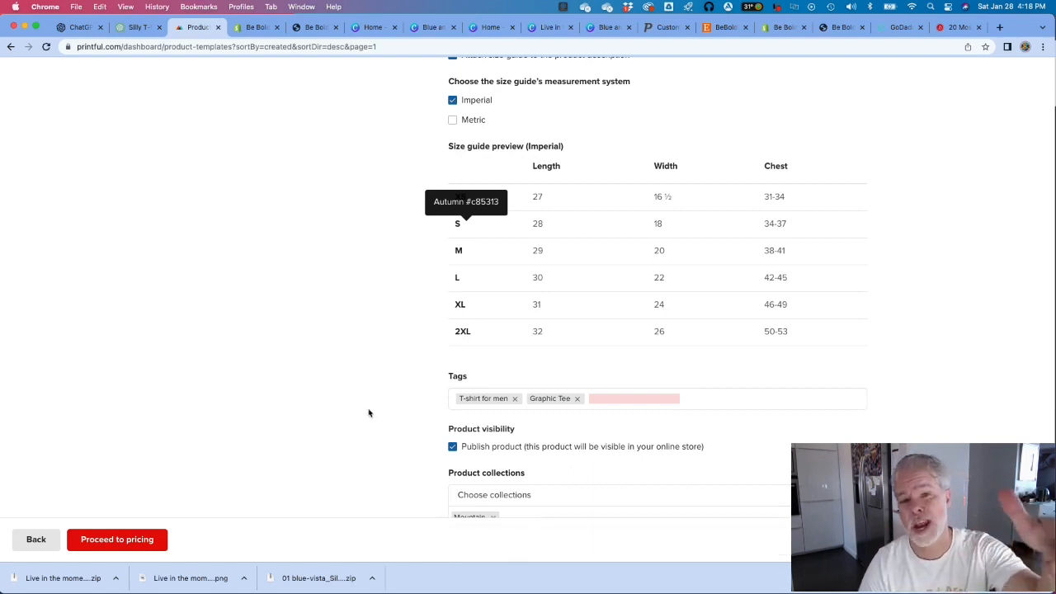
scroll(369, 413, down, 1)
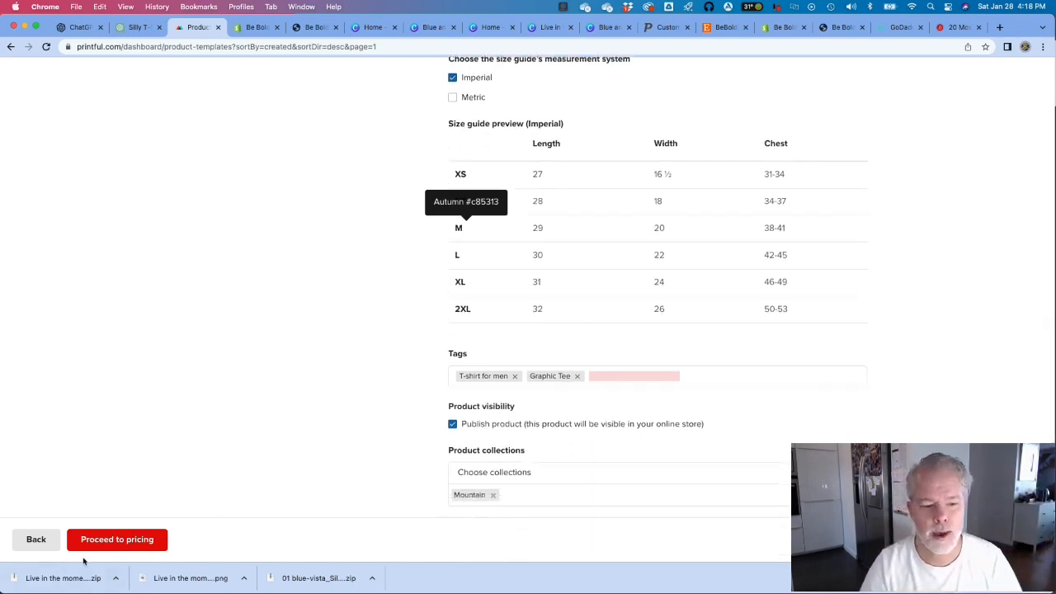
click(106, 548)
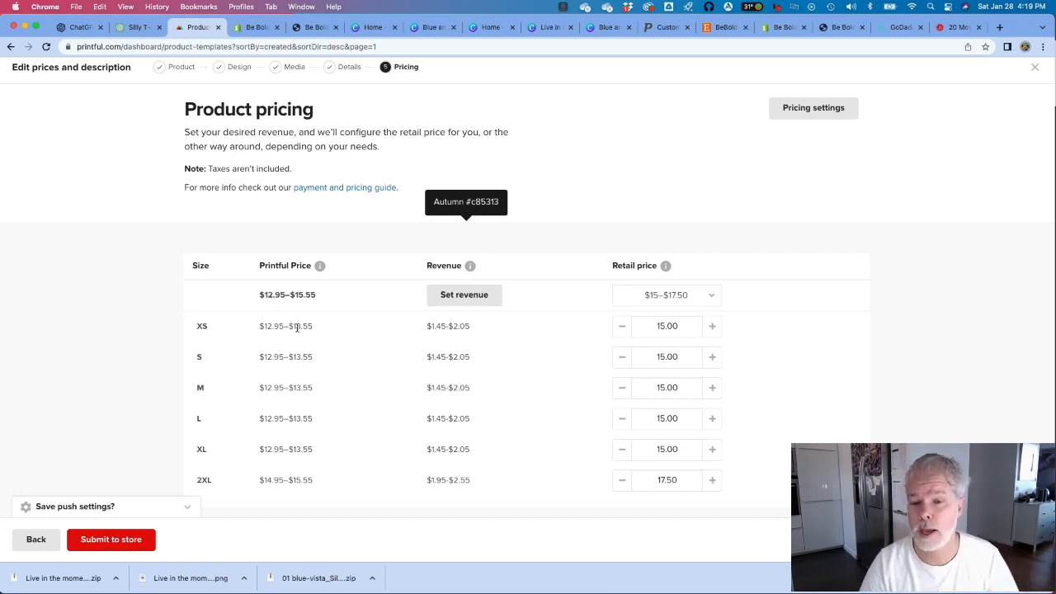
- Set the retail price for all t-shirt sizes to 24.99 USD
click(714, 297)
click(624, 351)
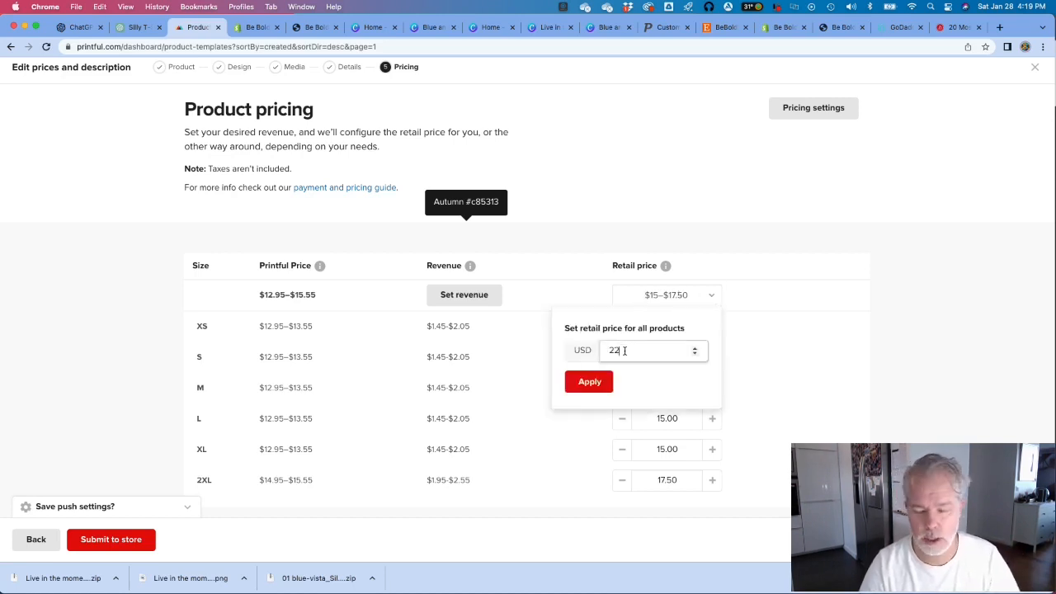
text(4)
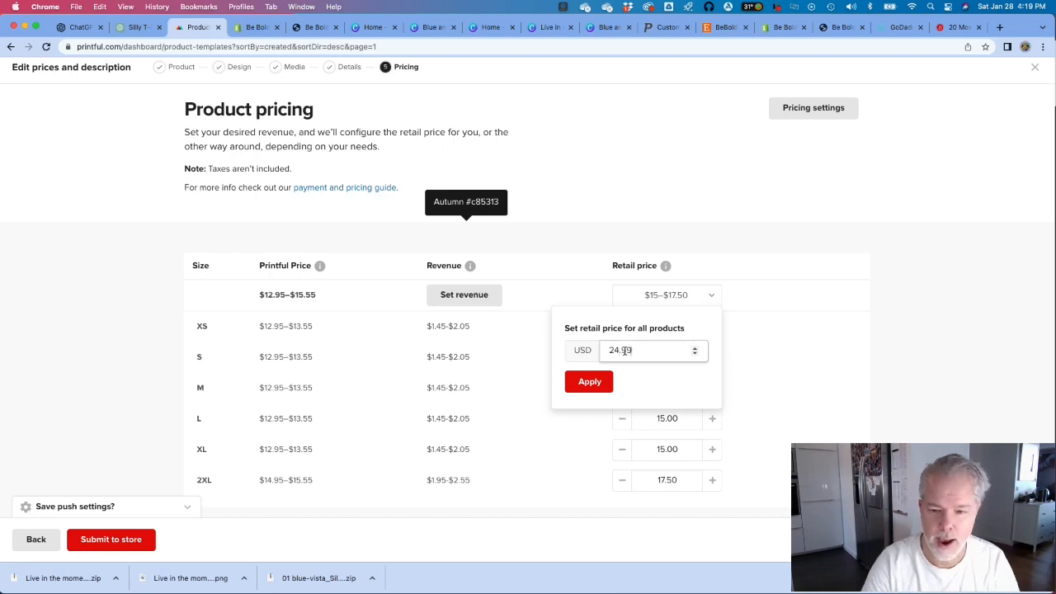
text(.99)
click(591, 382)
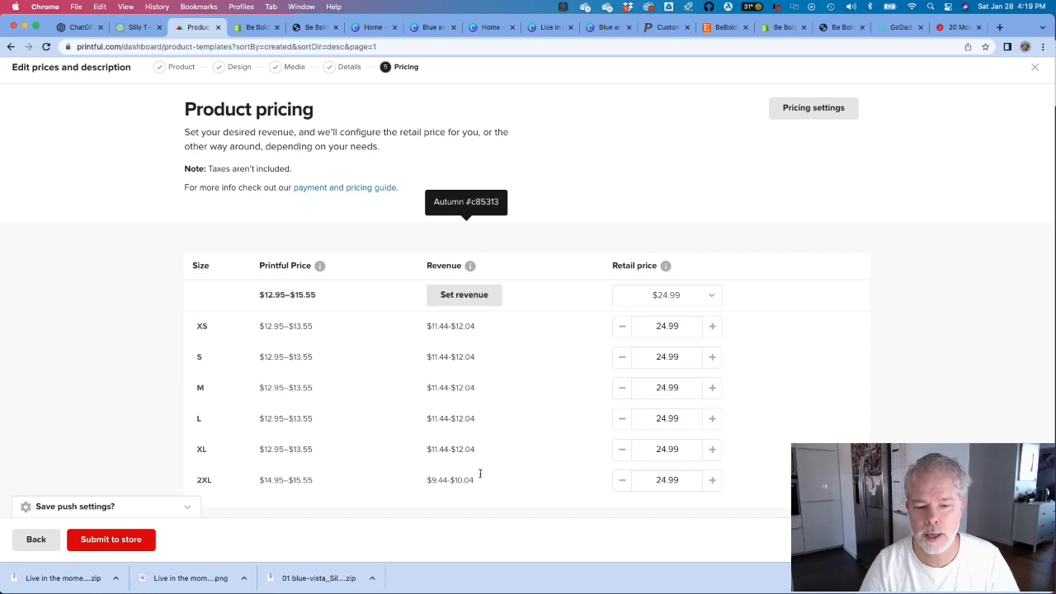
- Raise the 2XL retail price to 26.99 and submit the product to the store
click(712, 479)
click(712, 480)
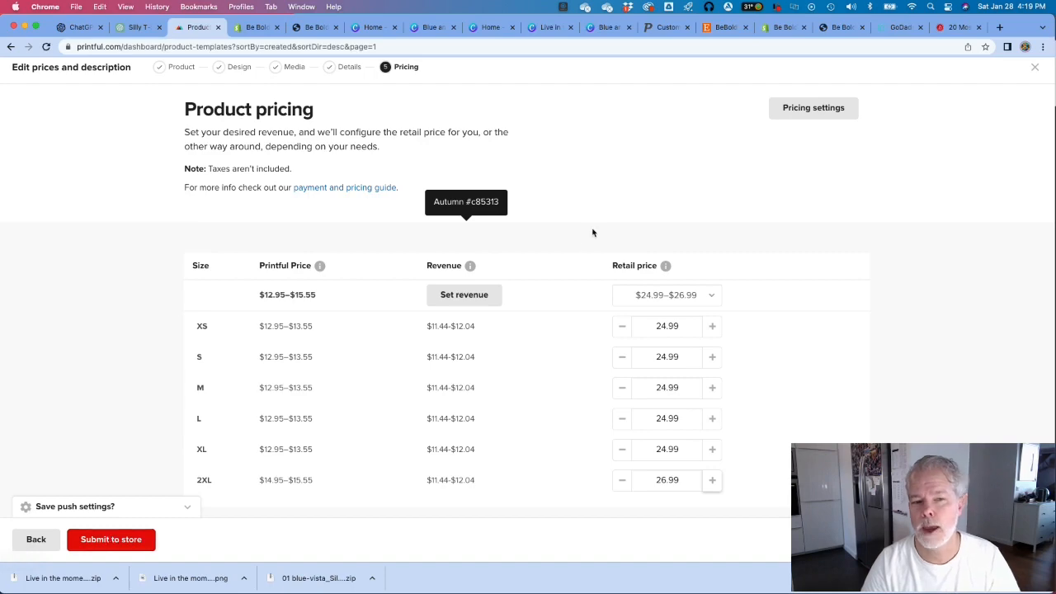
click(111, 539)
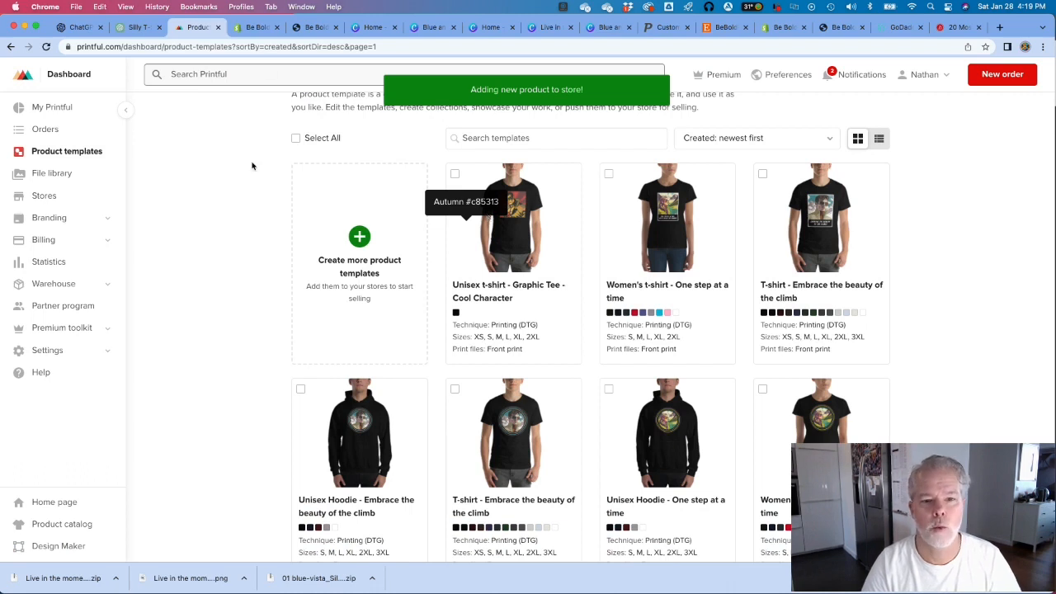
- Browse the Be Bold, Be Brave storefront's featured products and full catalog, and return to the Shopify admin
click(259, 27)
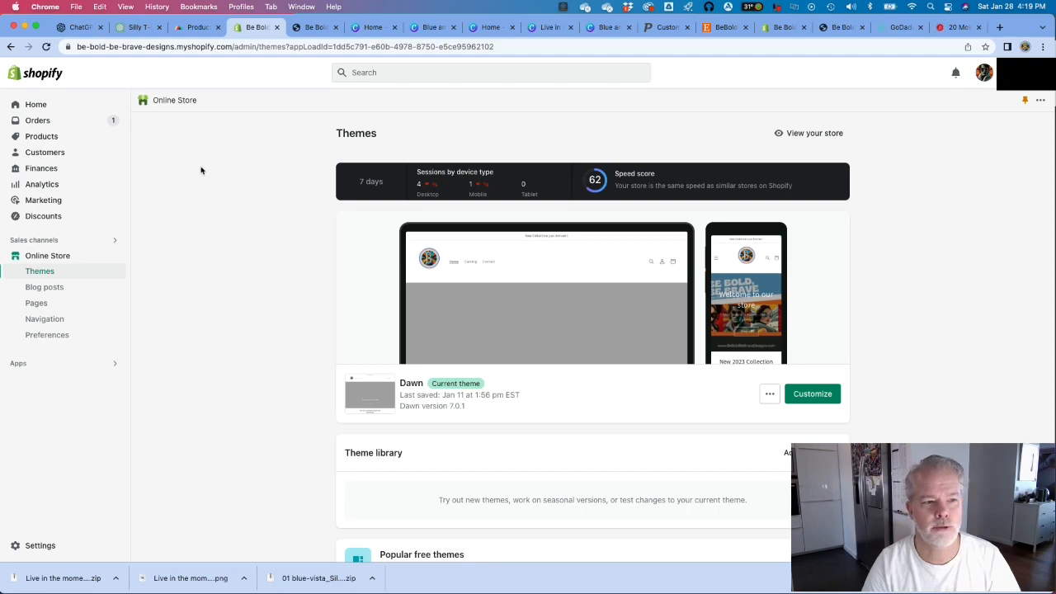
click(168, 101)
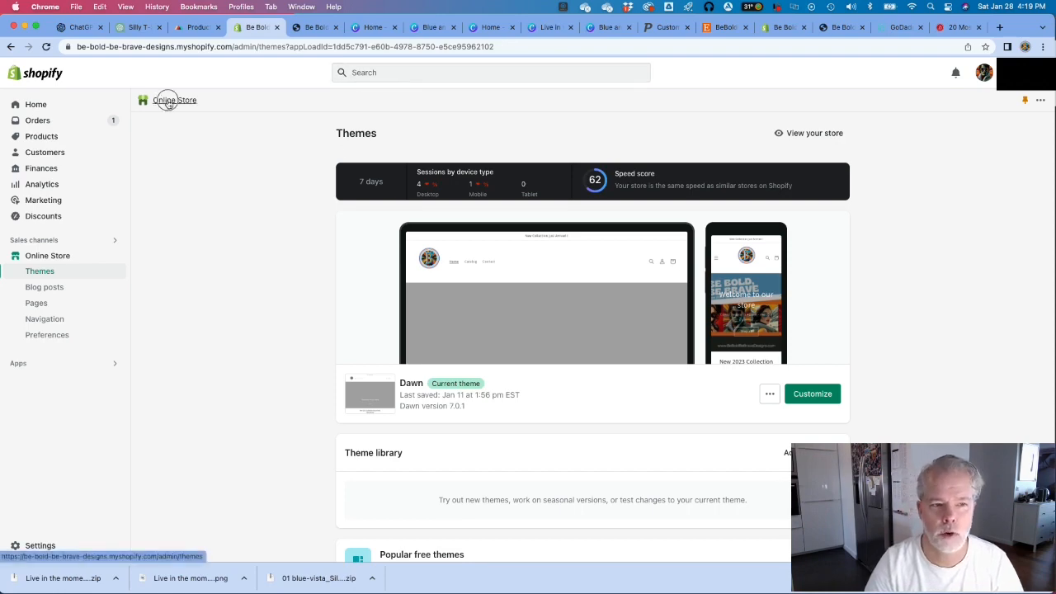
click(310, 28)
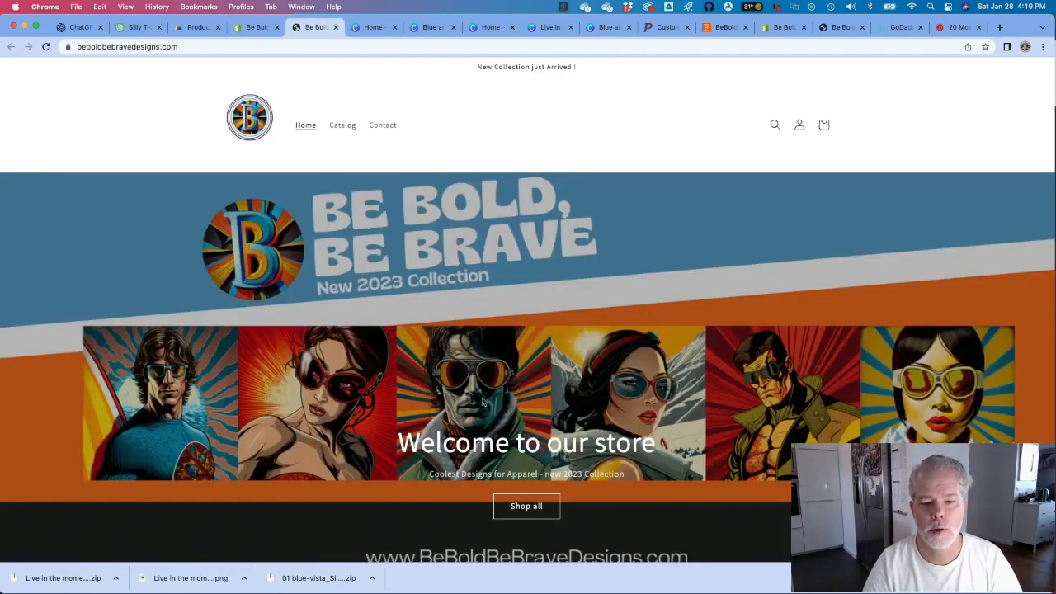
scroll(483, 402, down, 10)
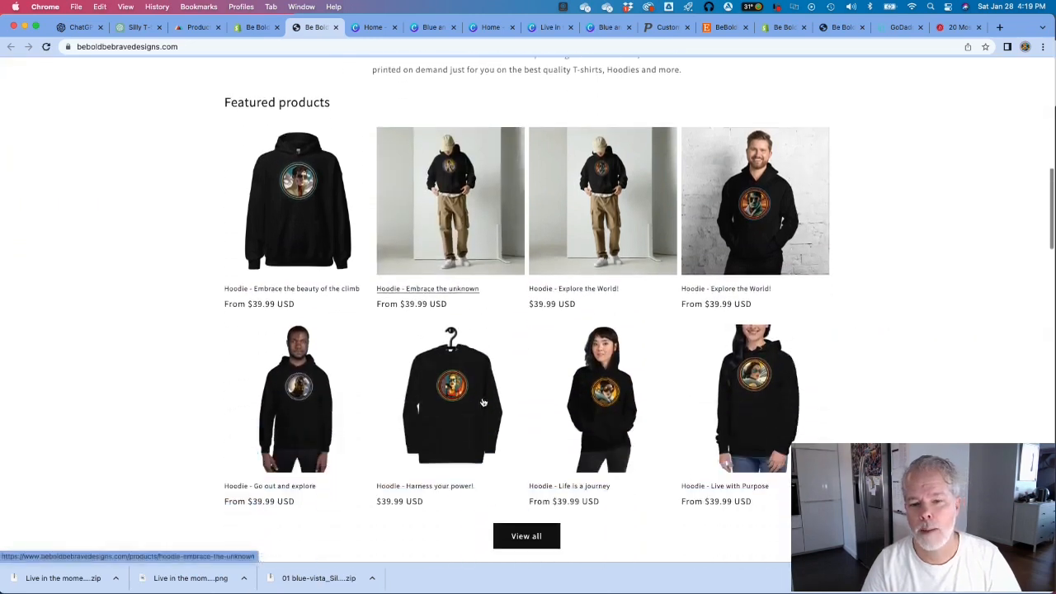
scroll(483, 402, down, 1)
click(527, 487)
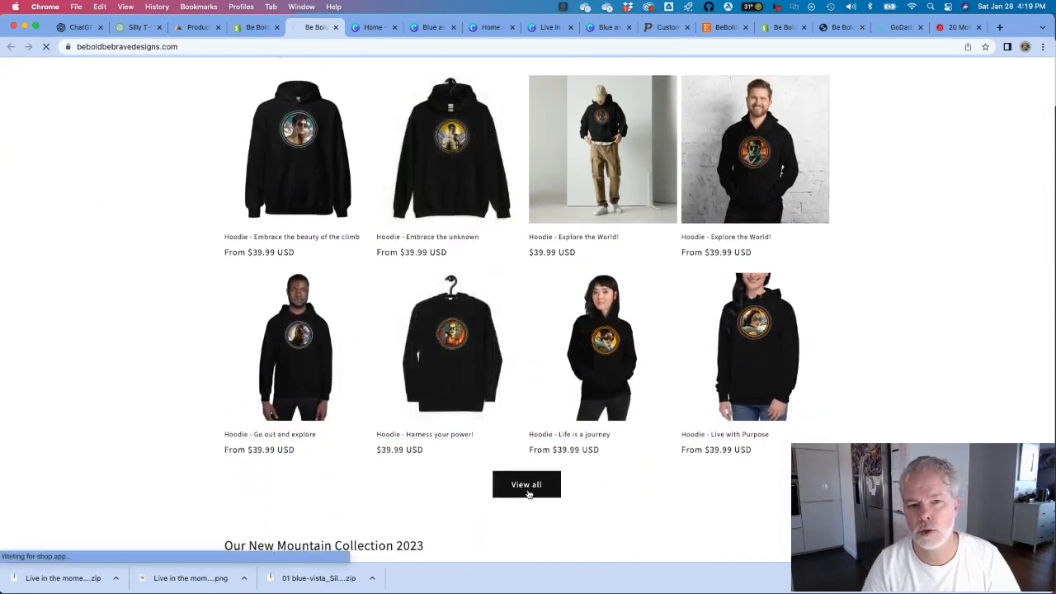
scroll(529, 494, down, 5)
scroll(529, 494, down, 5)
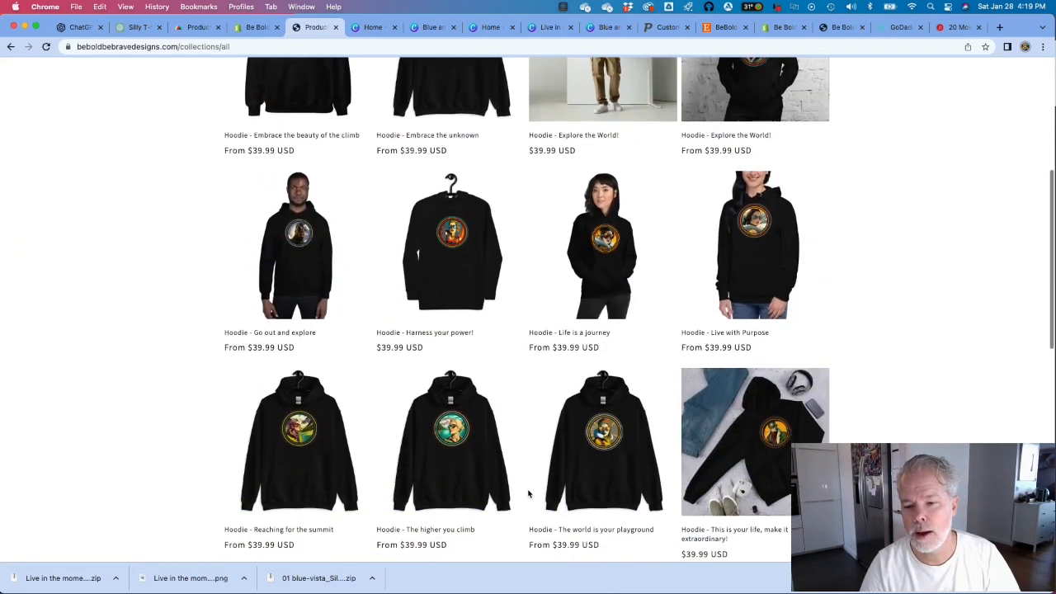
click(527, 490)
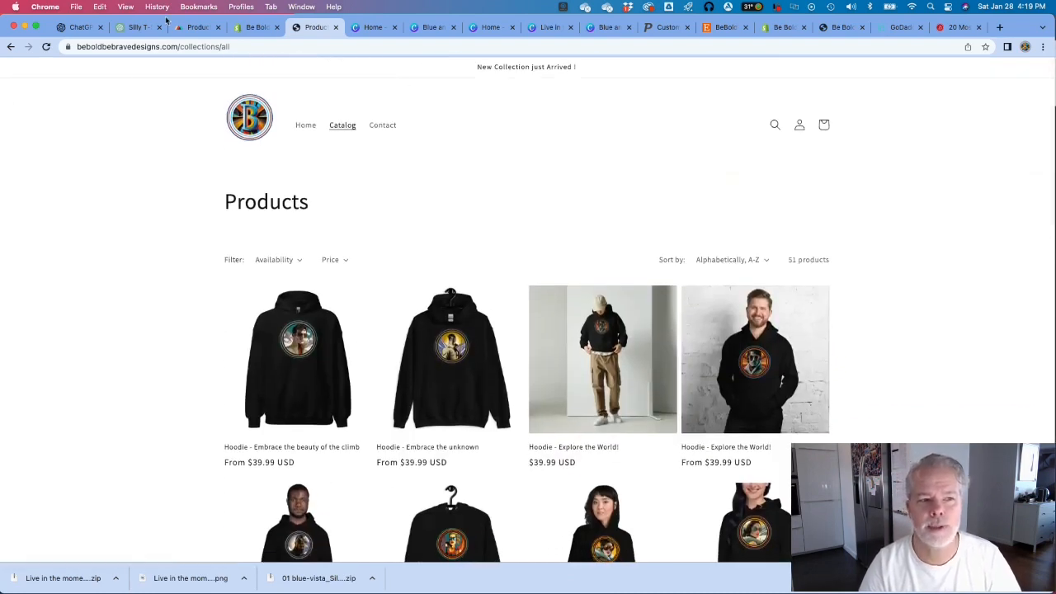
click(252, 30)
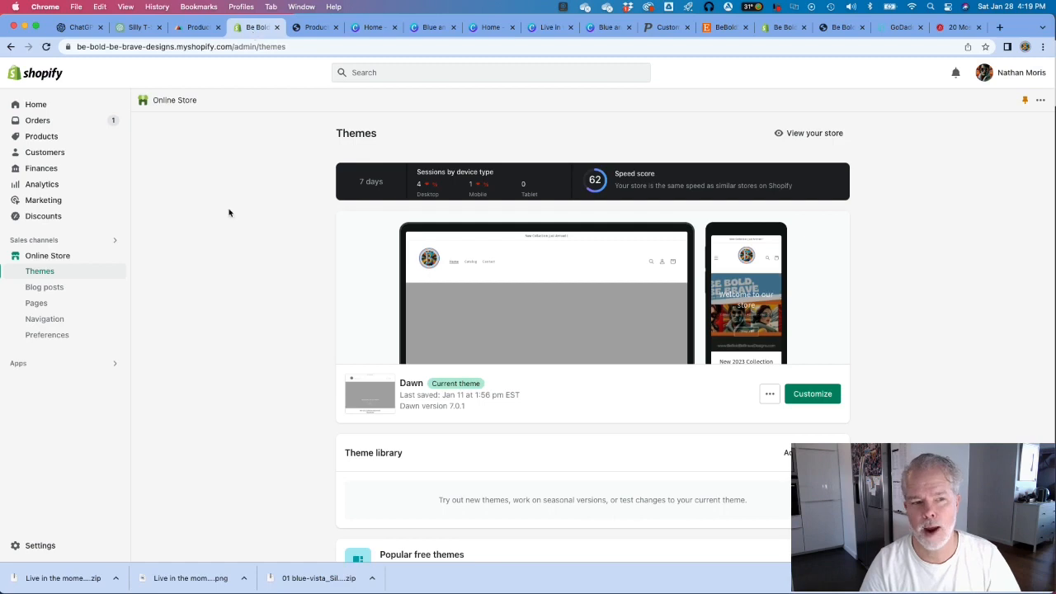
- Switch to Printful and open the Unisex t-shirt - Graphic Tee - Cool Character template in the store product setup
click(188, 25)
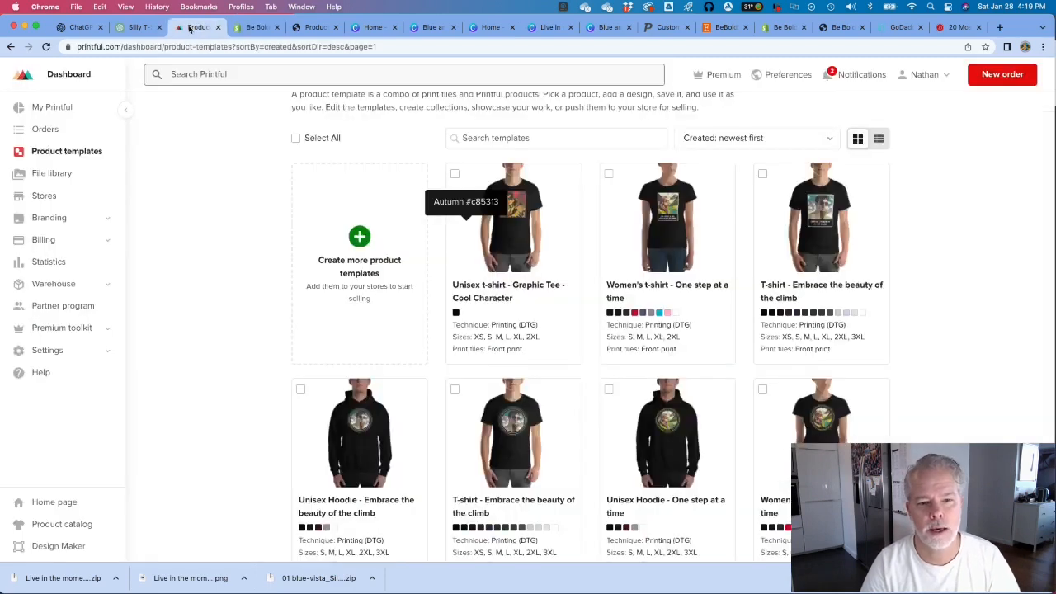
scroll(225, 214, down, 2)
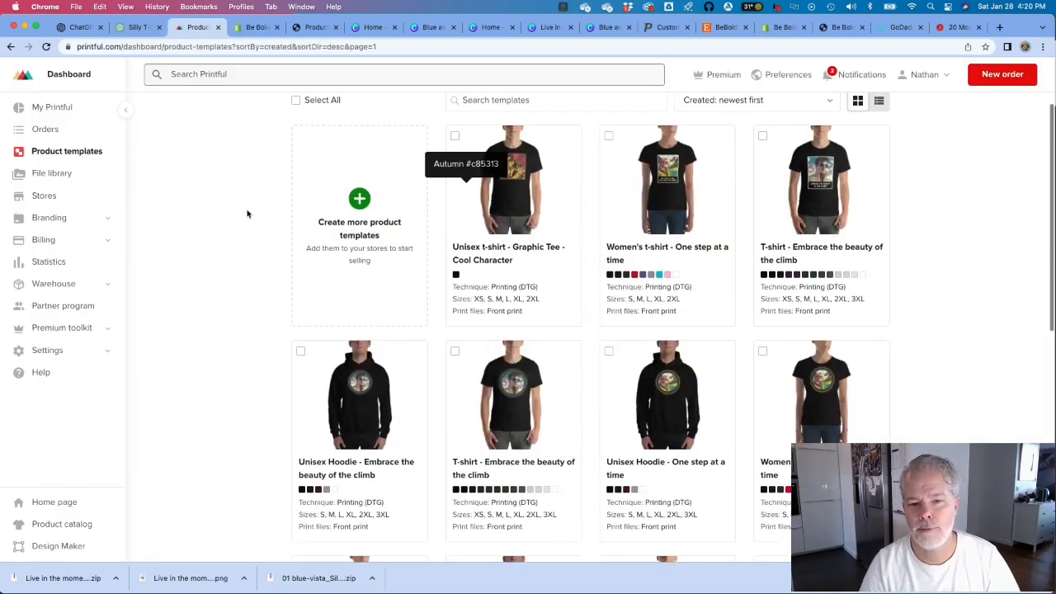
click(529, 171)
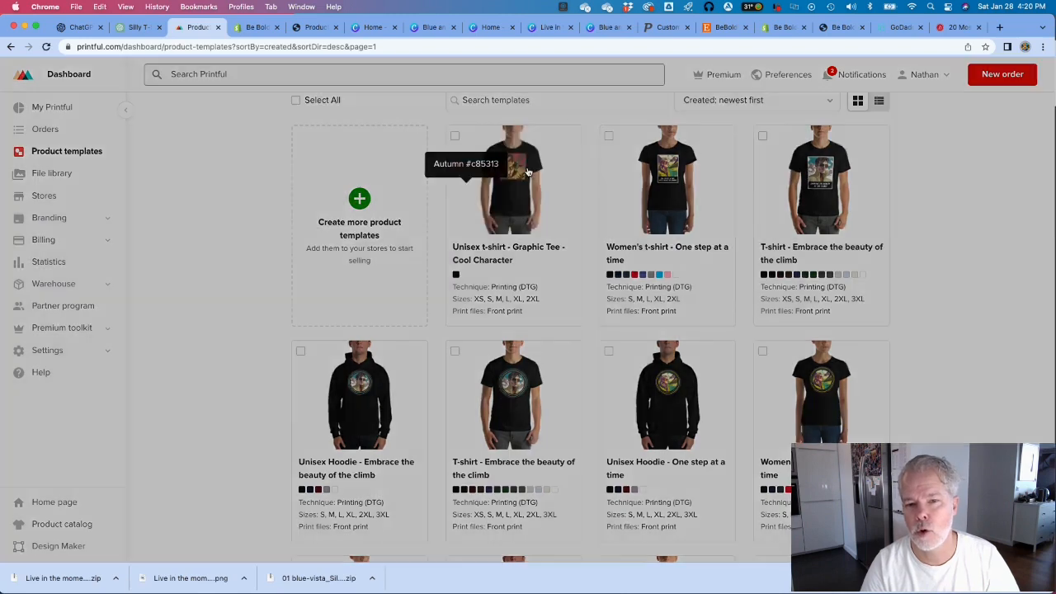
click(515, 213)
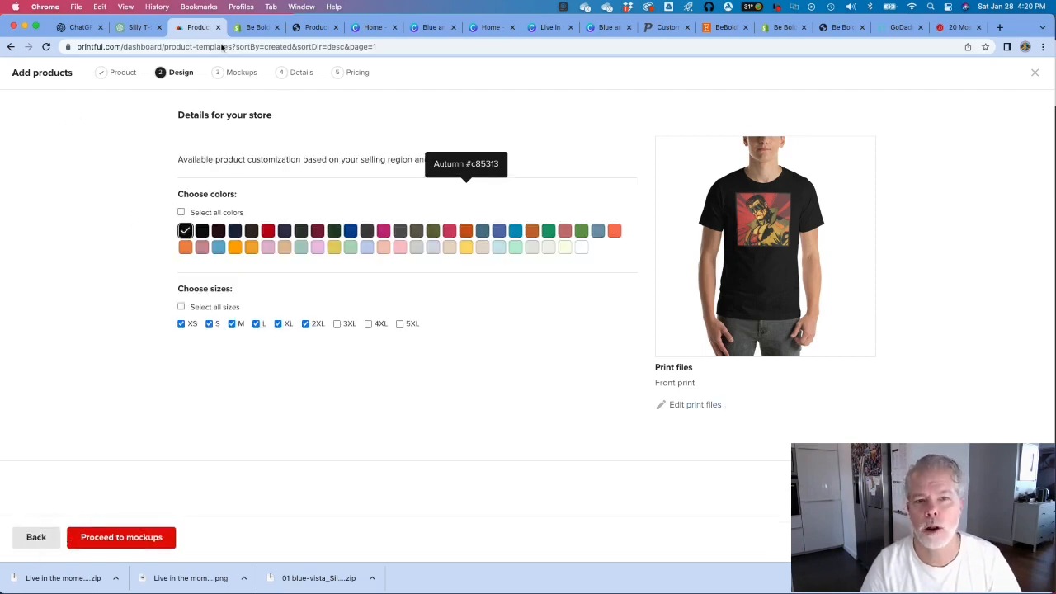
- Switch to the BeBoldBeBraveDesigns Etsy shop and review its banner, item listings and shop policies
click(715, 27)
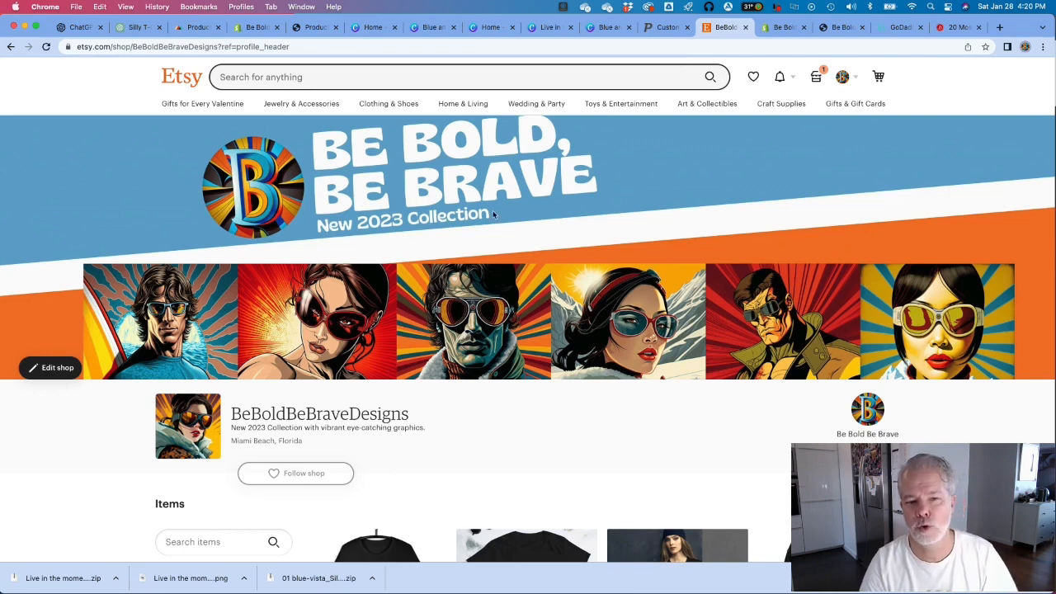
scroll(493, 214, down, 4)
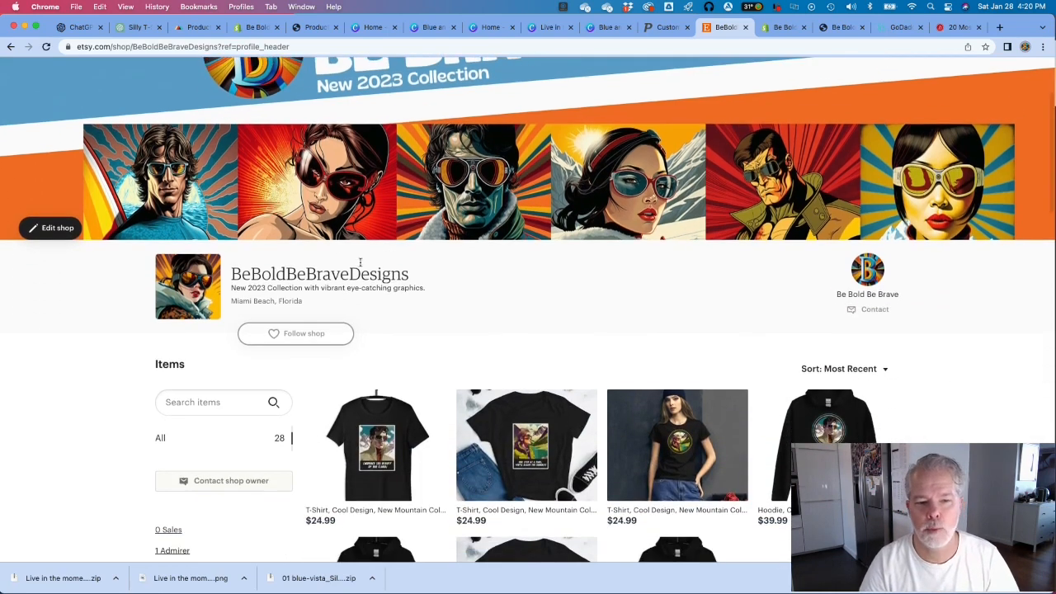
scroll(528, 297, down, 4)
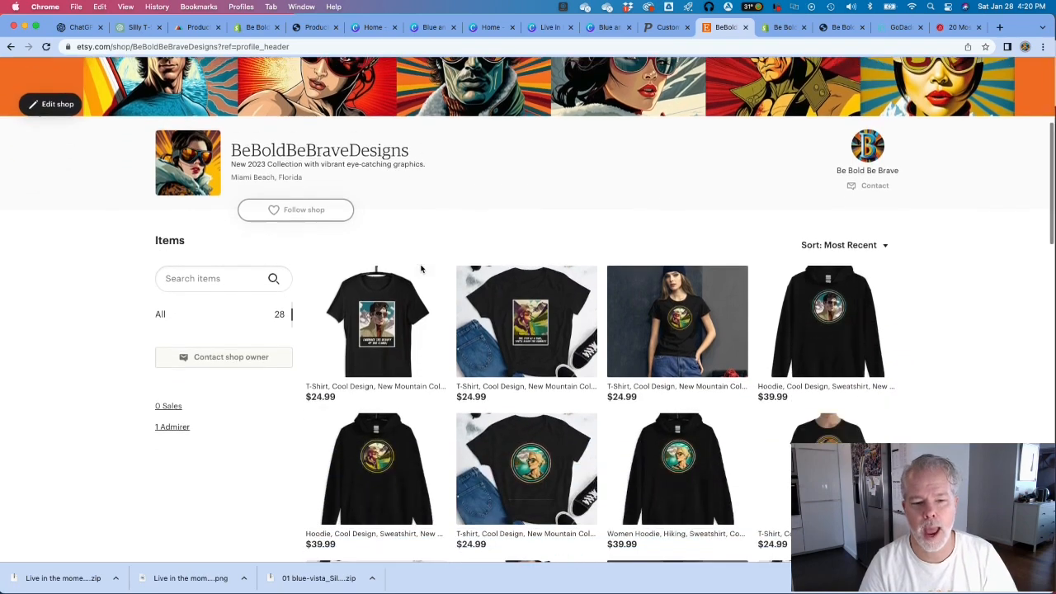
scroll(601, 310, down, 5)
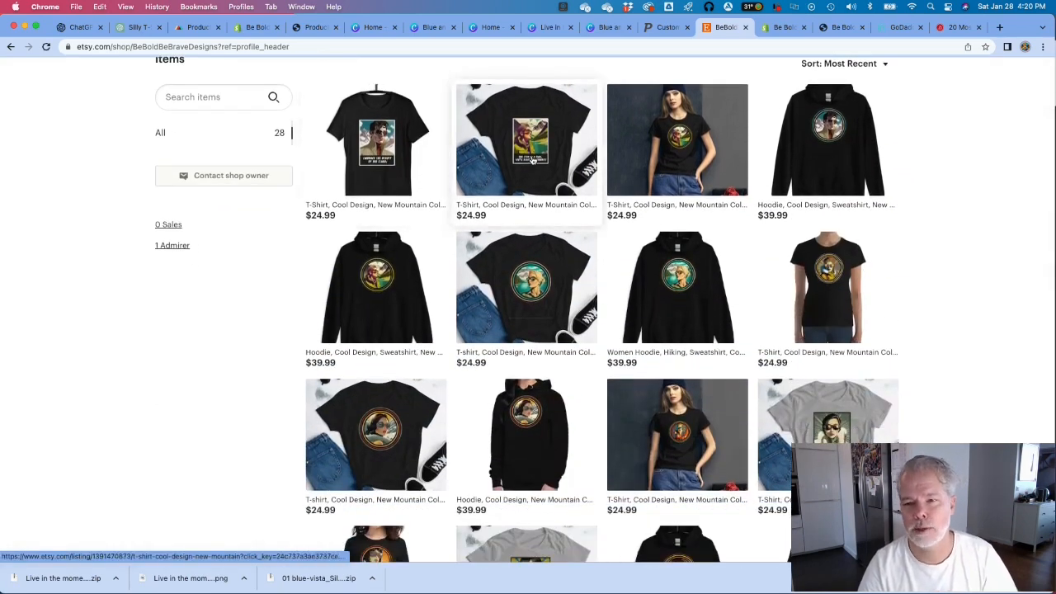
scroll(533, 159, down, 7)
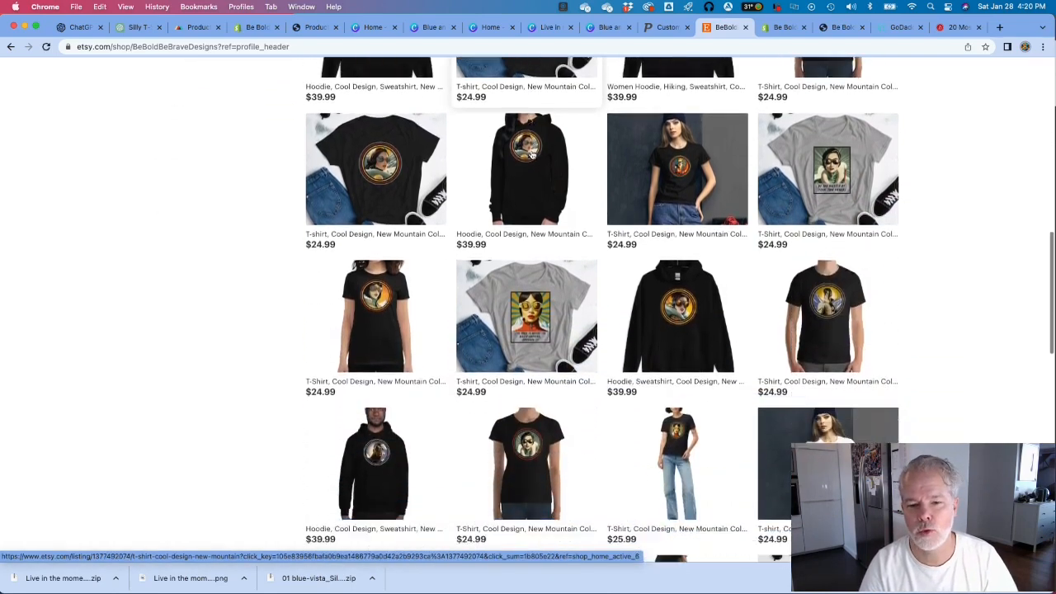
scroll(533, 154, down, 15)
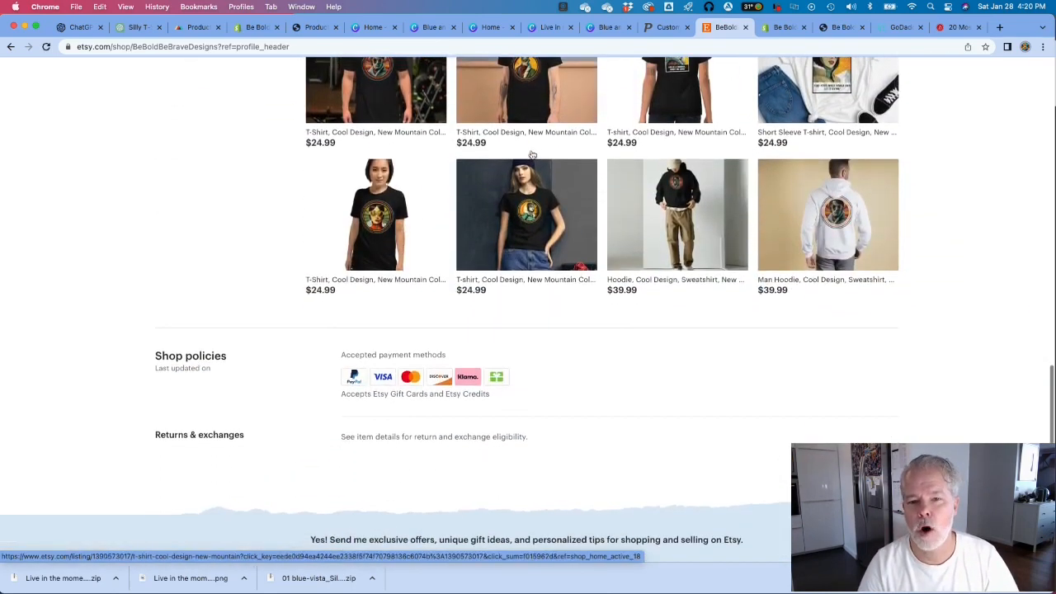
scroll(528, 165, up, 1)
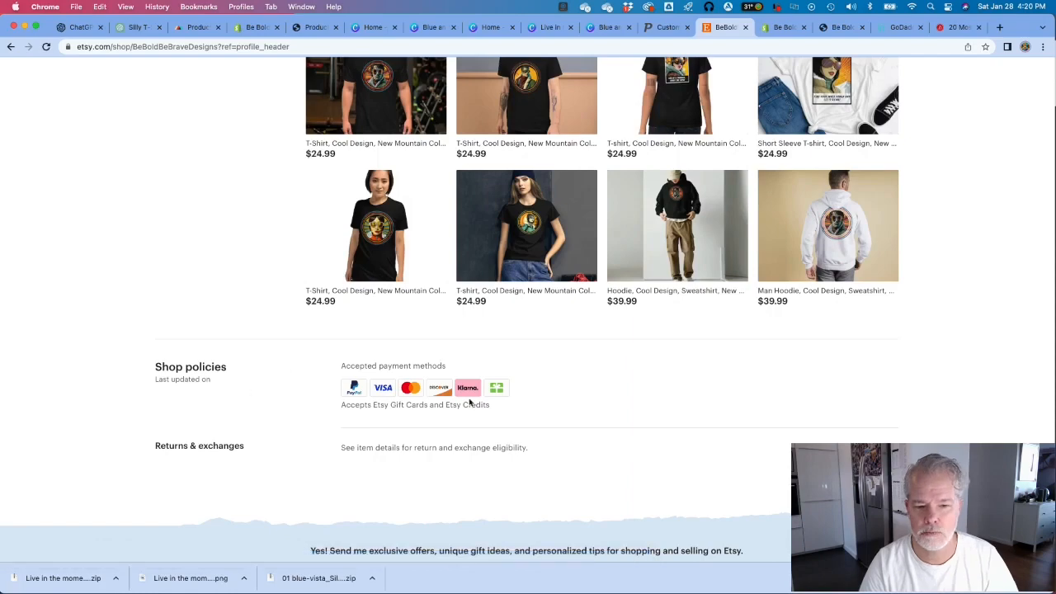
scroll(533, 455, down, 10)
scroll(534, 455, up, 13)
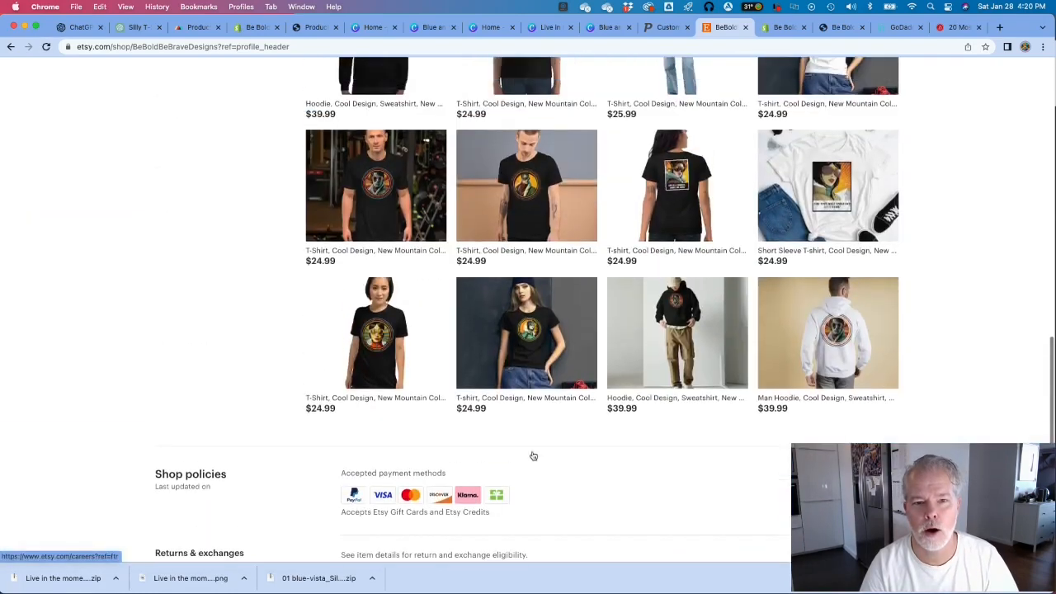
scroll(533, 455, up, 15)
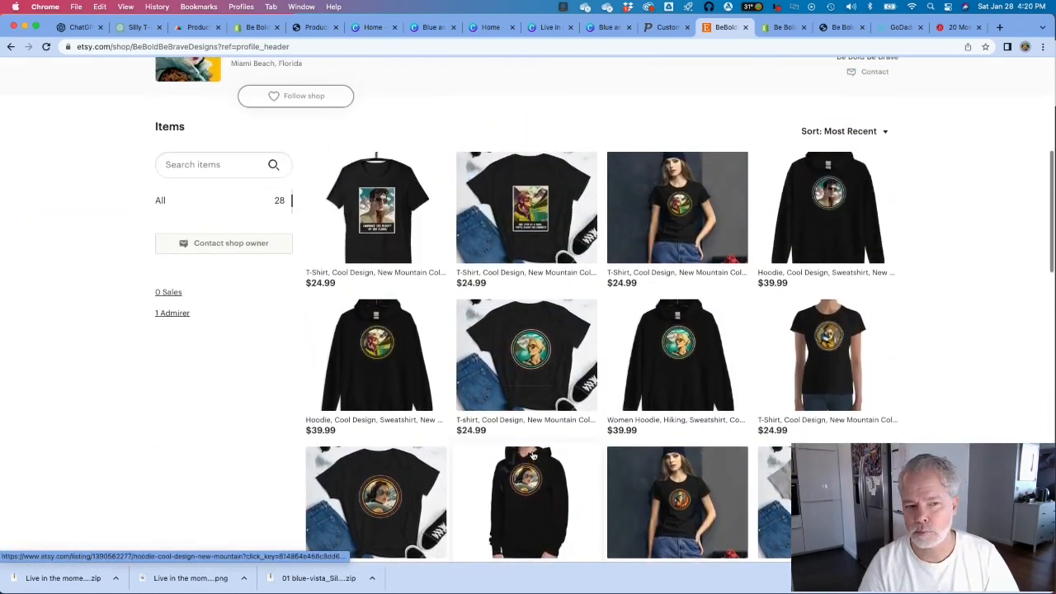
scroll(533, 456, up, 4)
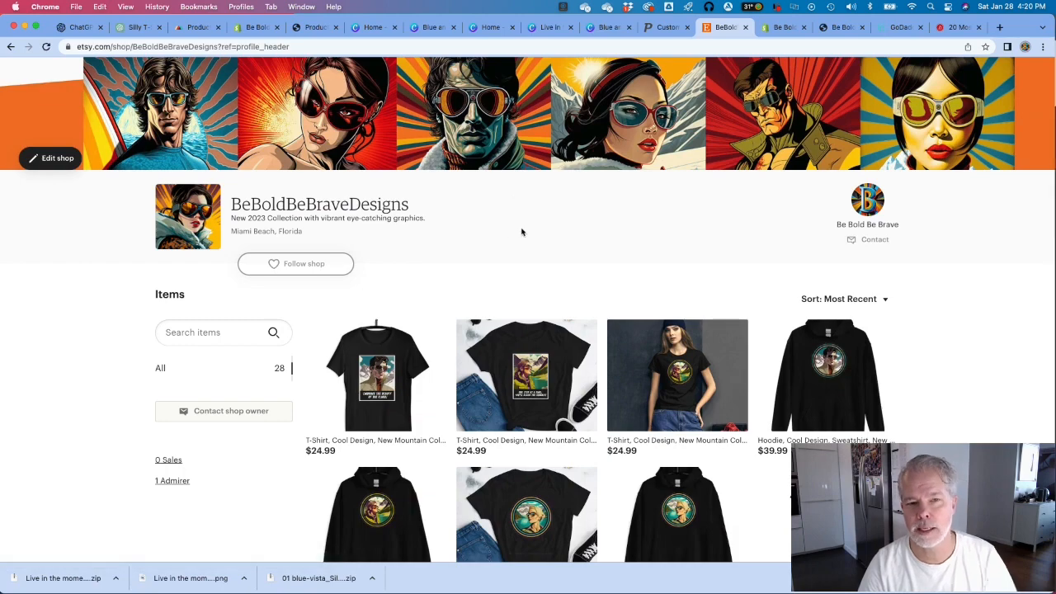
scroll(522, 232, up, 4)
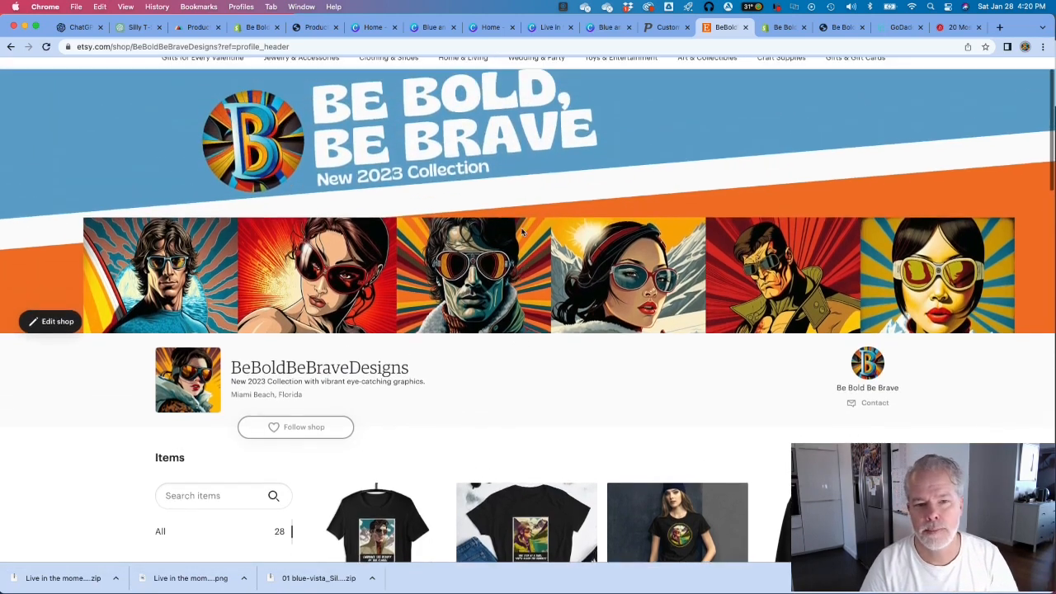
scroll(522, 231, up, 1)
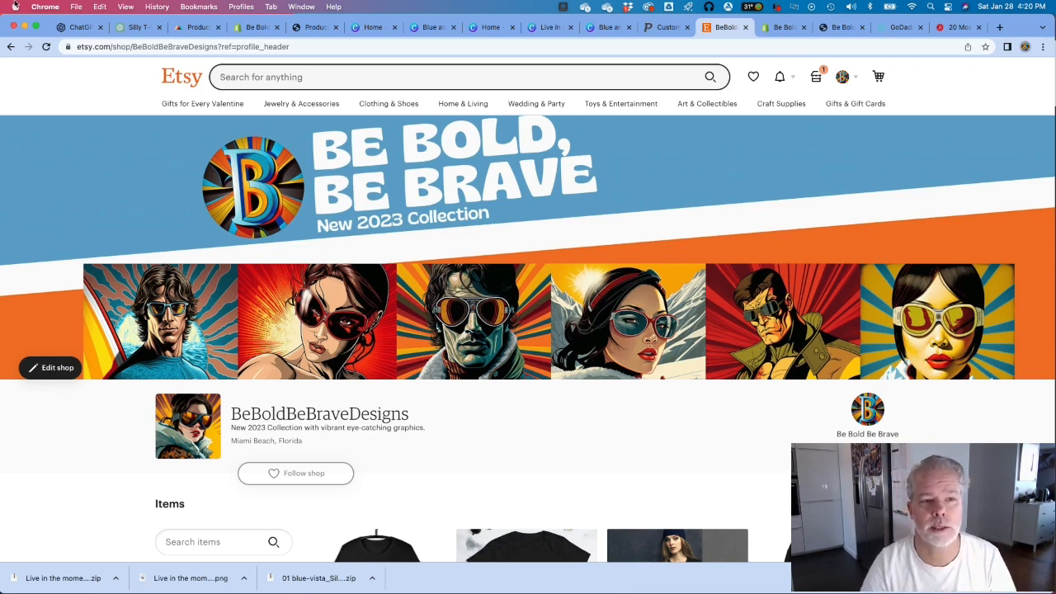
- Switch to the Be Bold, Be Brave storefront, browse the home page's featured hoodies and open the full product catalog
click(782, 28)
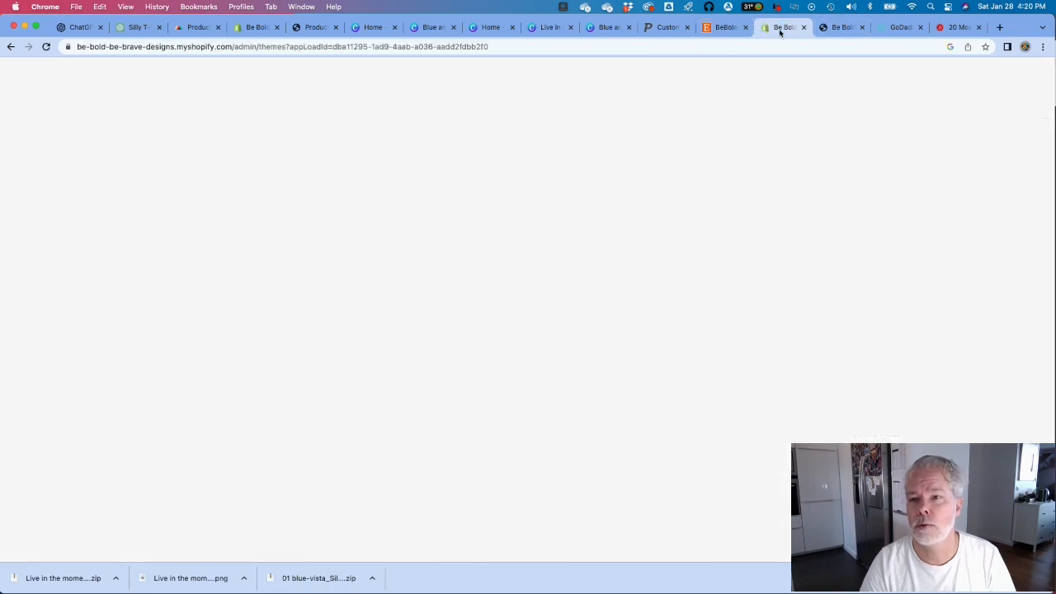
click(833, 28)
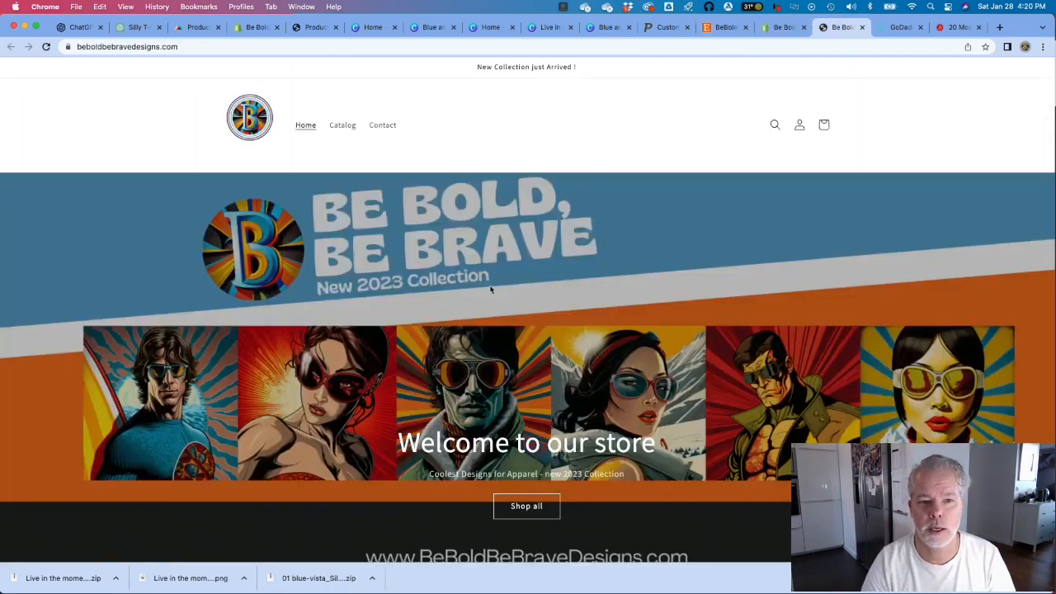
scroll(489, 281, down, 5)
scroll(489, 285, down, 5)
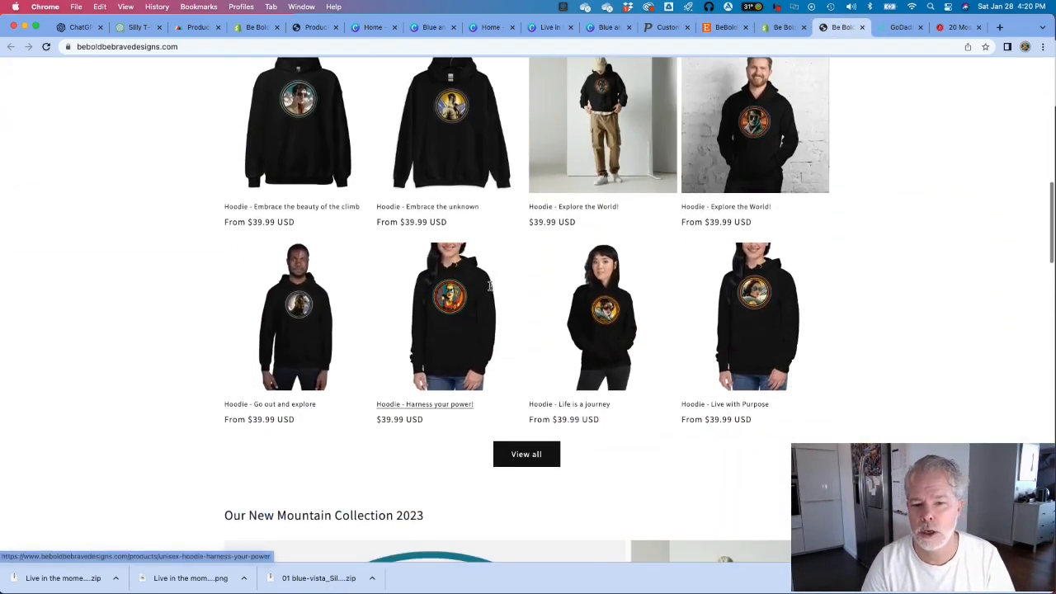
click(520, 486)
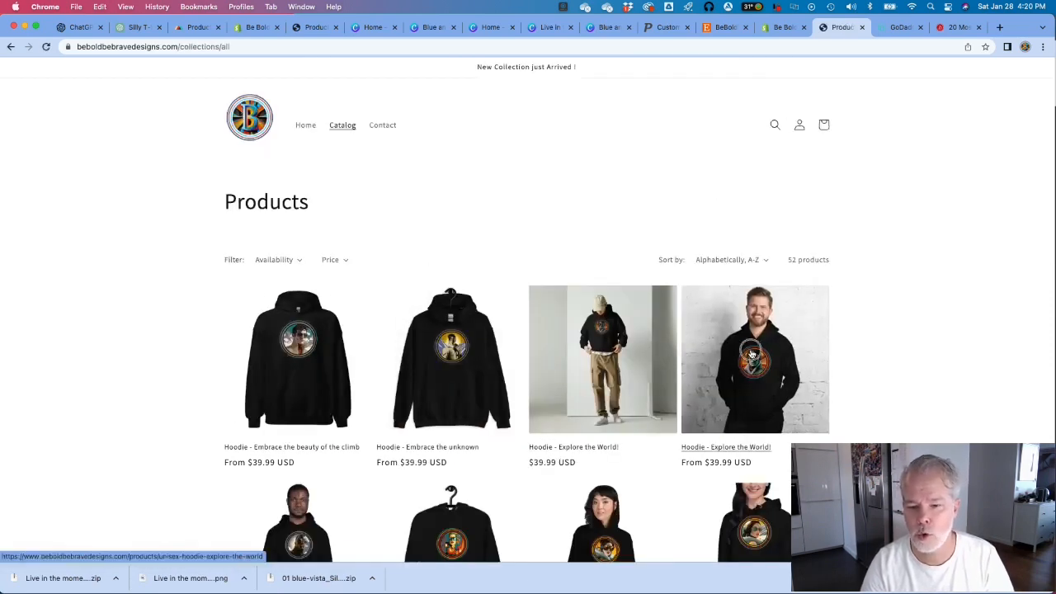
- Open the black Hoodie - Explore the World! product with multiple colors, choose size M and review its mockup photos
click(751, 354)
scroll(532, 278, down, 2)
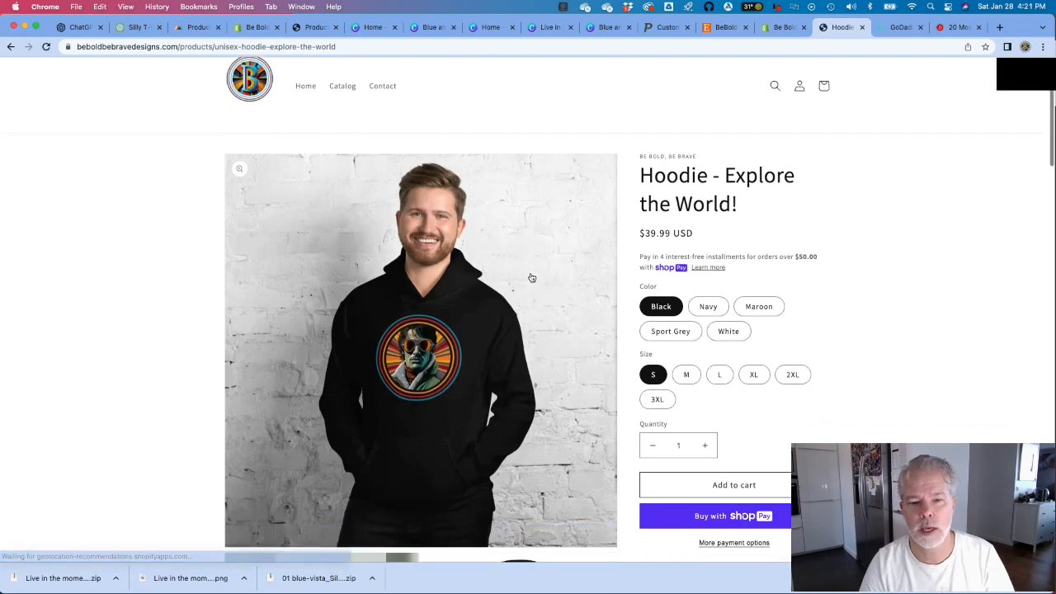
scroll(532, 278, down, 1)
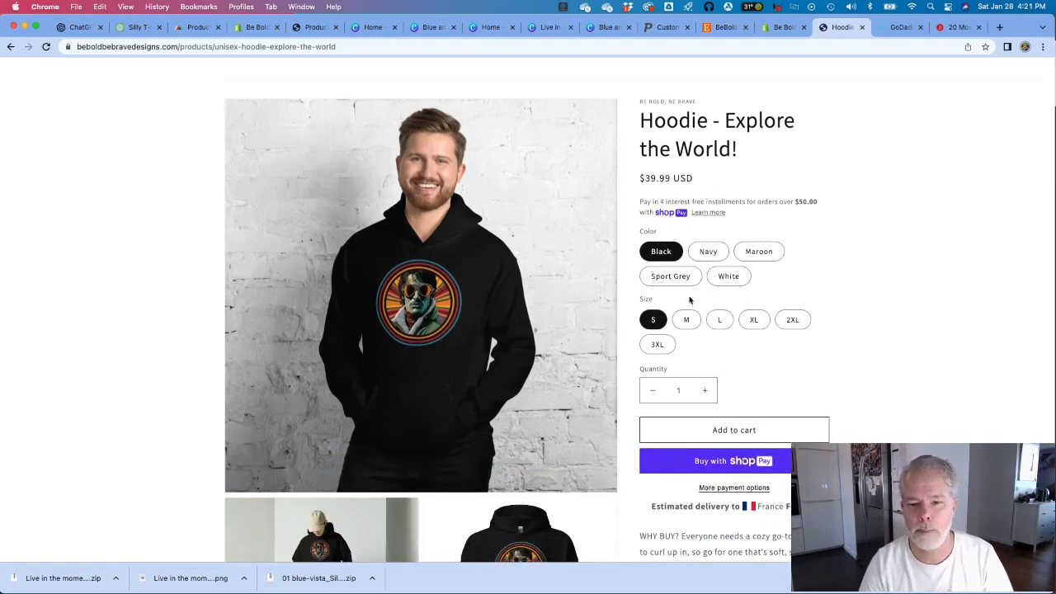
click(685, 321)
scroll(786, 307, down, 3)
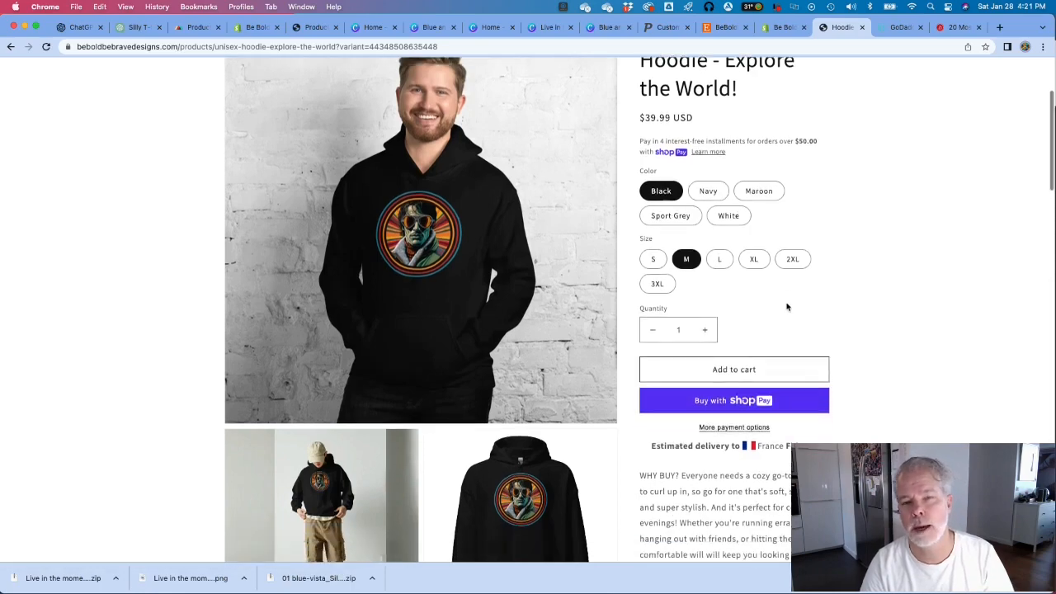
scroll(771, 213, down, 5)
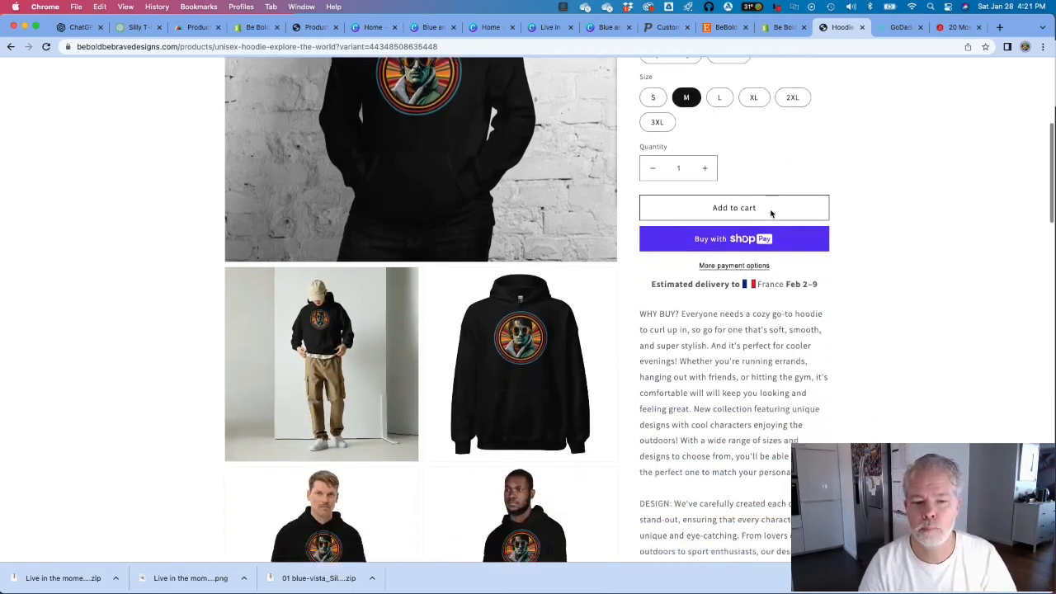
scroll(436, 285, down, 7)
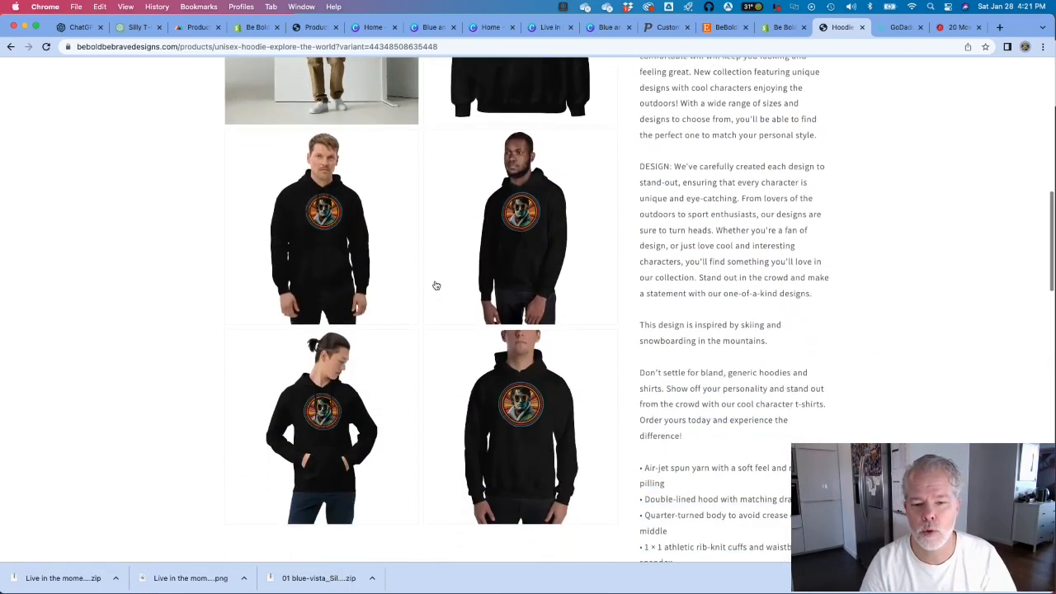
scroll(437, 286, down, 2)
scroll(437, 286, up, 10)
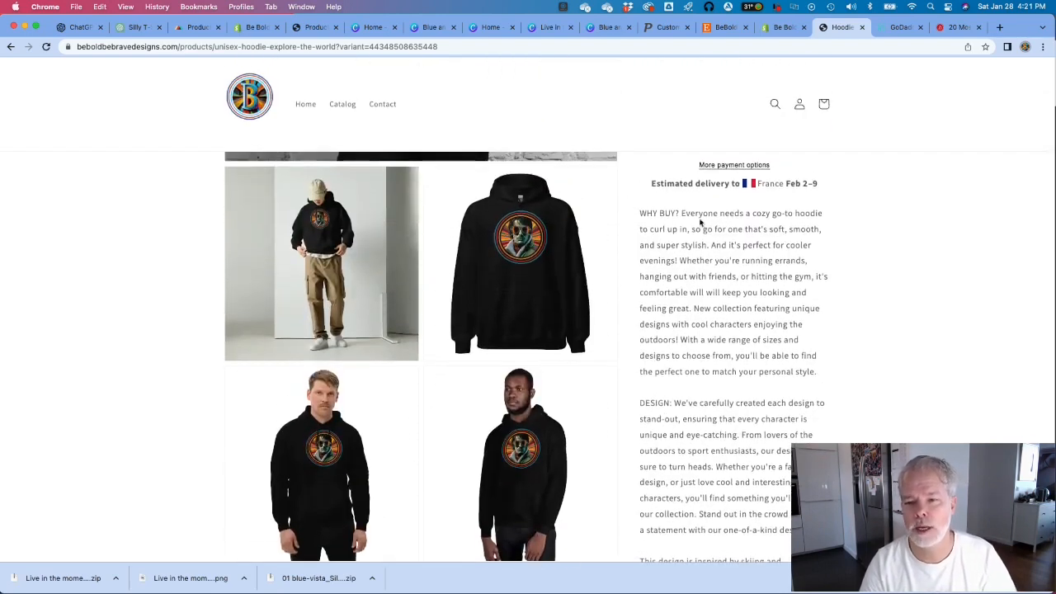
- Read the hoodie's product description from the WHY BUY and DESIGN sections through the material and fit details
scroll(697, 242, down, 1)
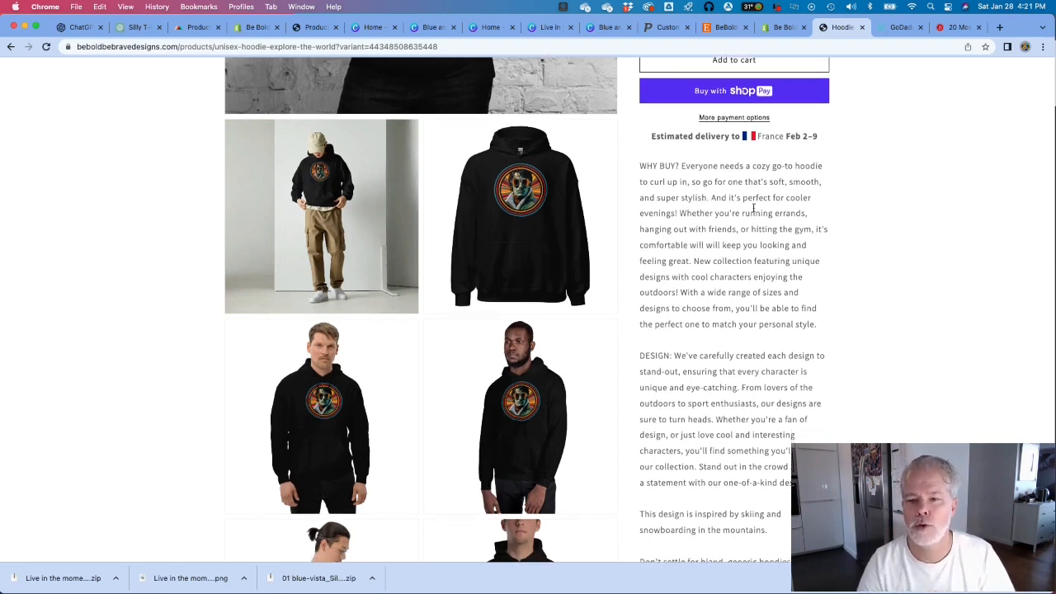
scroll(753, 208, down, 2)
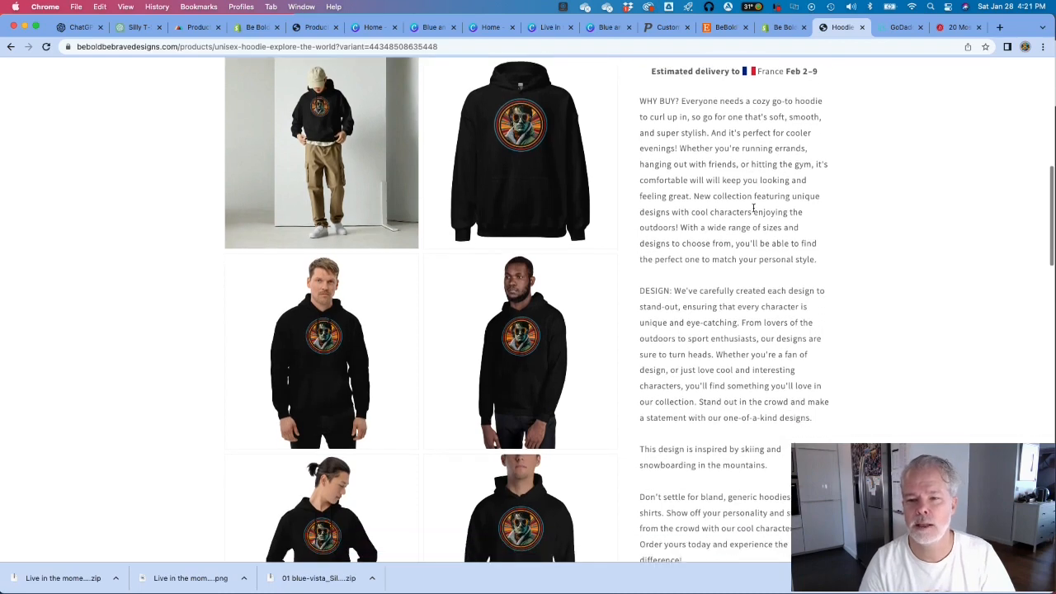
scroll(754, 208, down, 1)
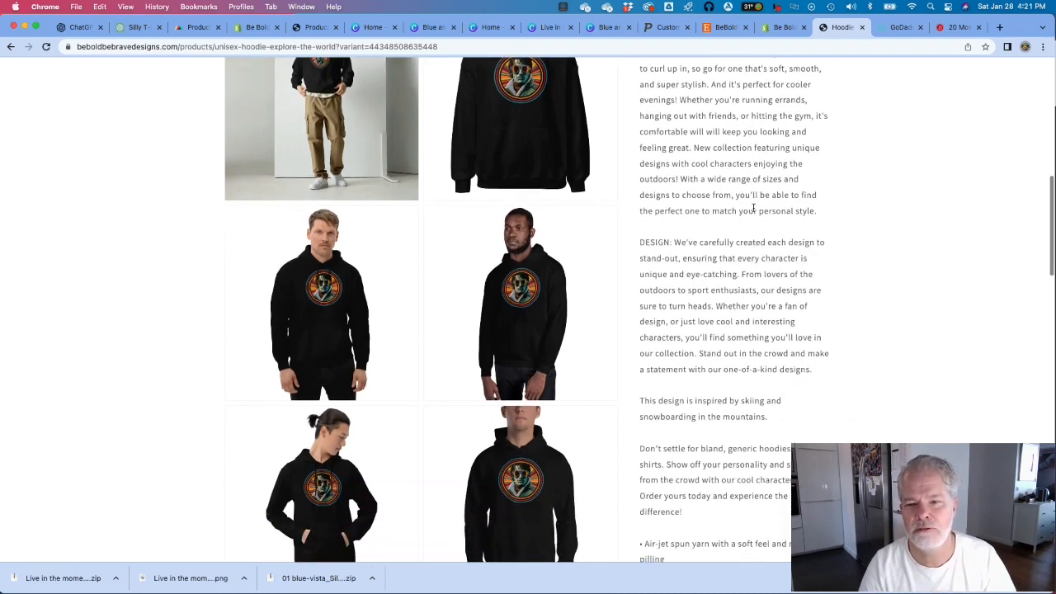
scroll(753, 208, down, 1)
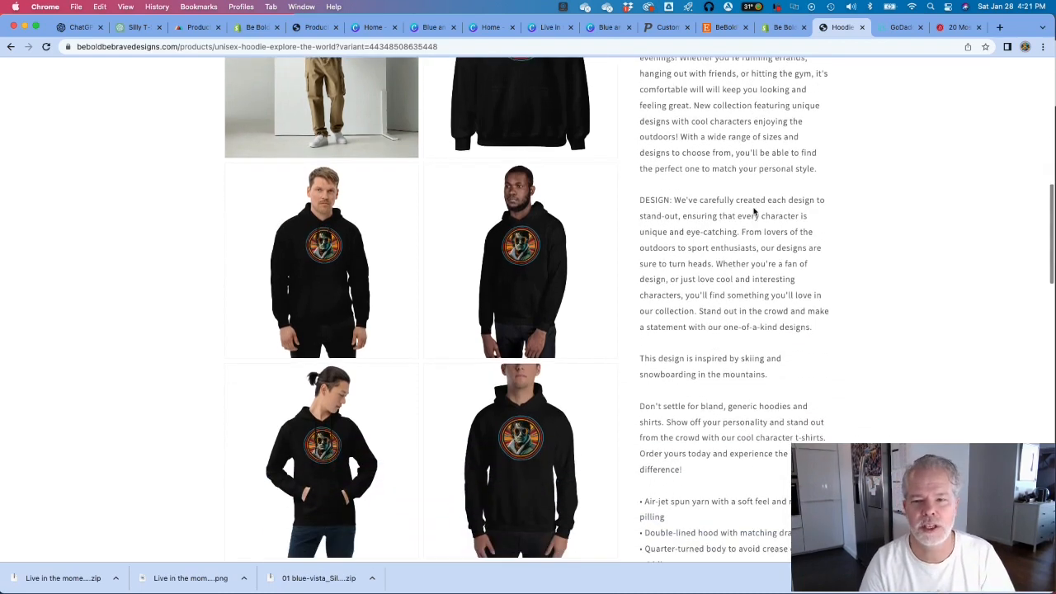
scroll(754, 212, down, 1)
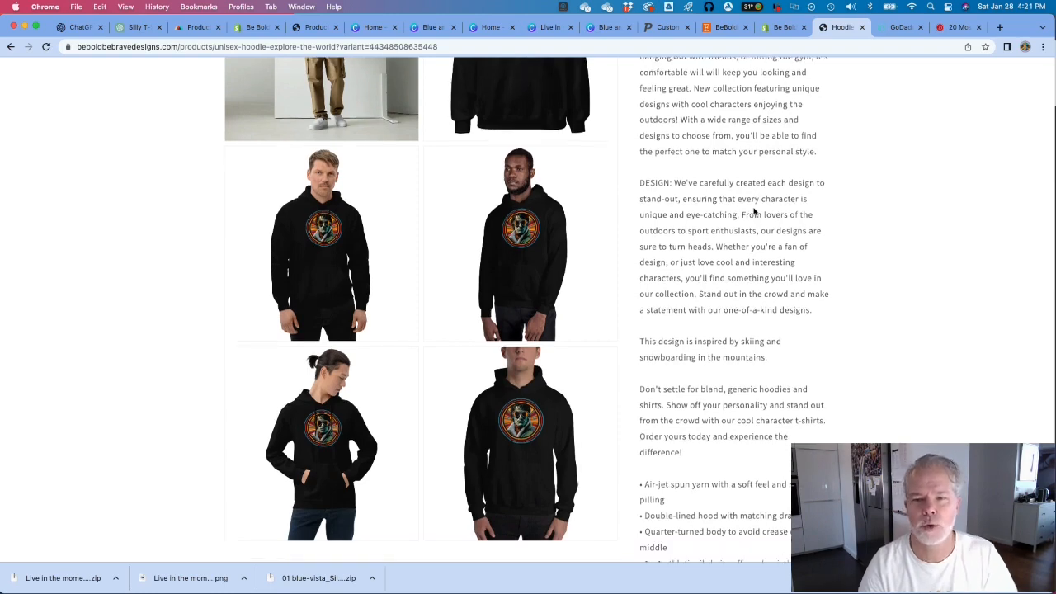
scroll(754, 212, down, 1)
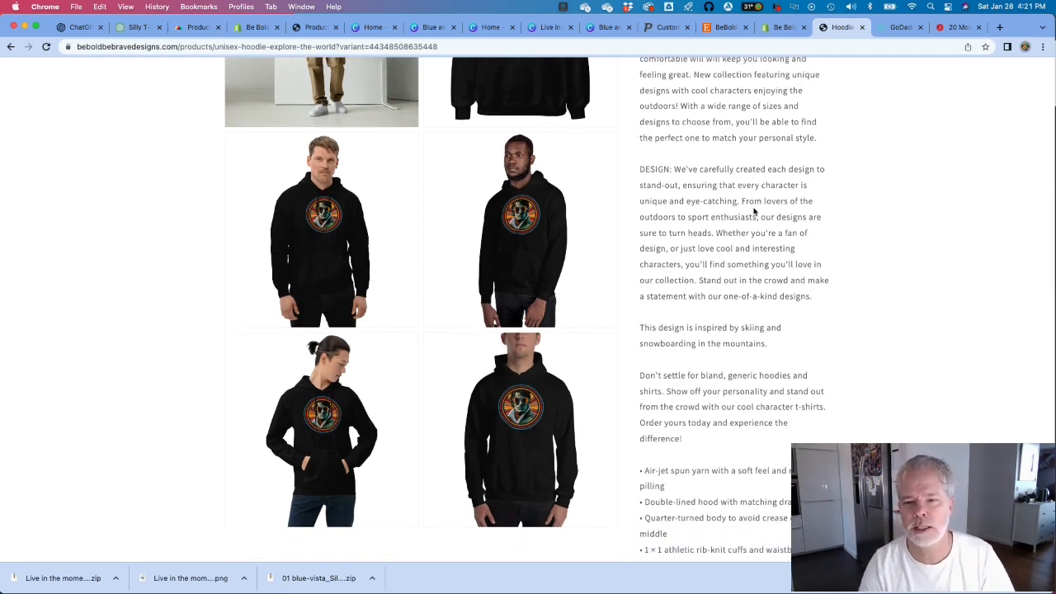
scroll(754, 212, down, 3)
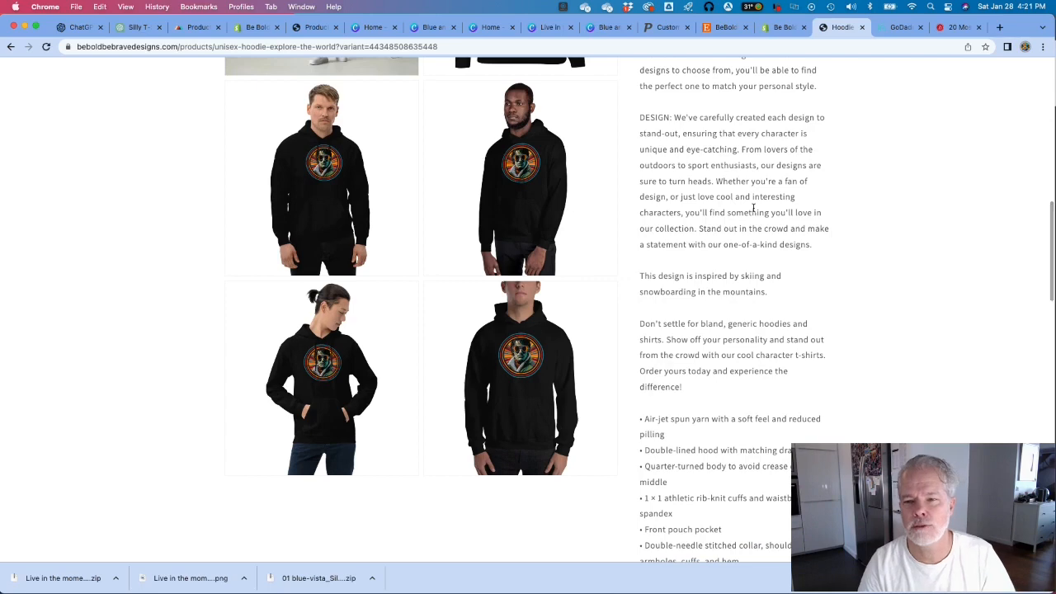
scroll(754, 208, down, 2)
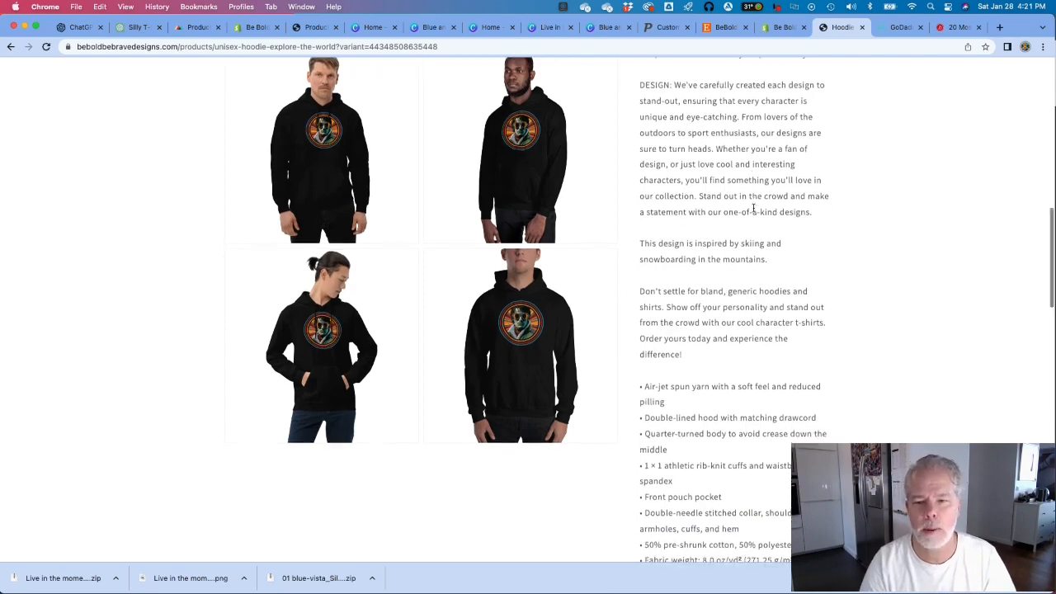
scroll(754, 208, down, 10)
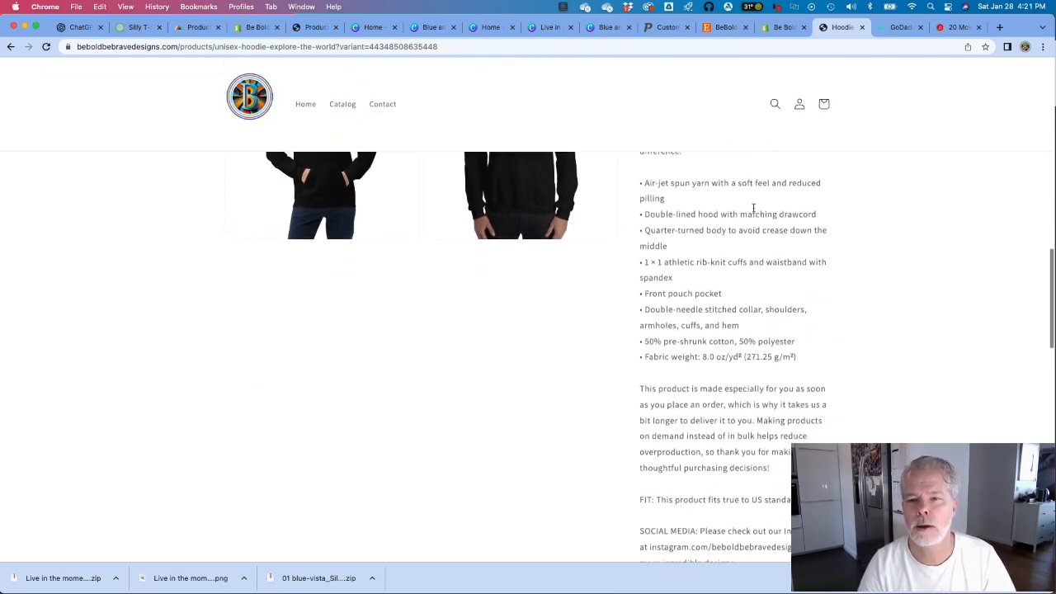
- Read the rest of the hoodie's description: social media, notices, care instructions and the size guide
scroll(754, 208, down, 6)
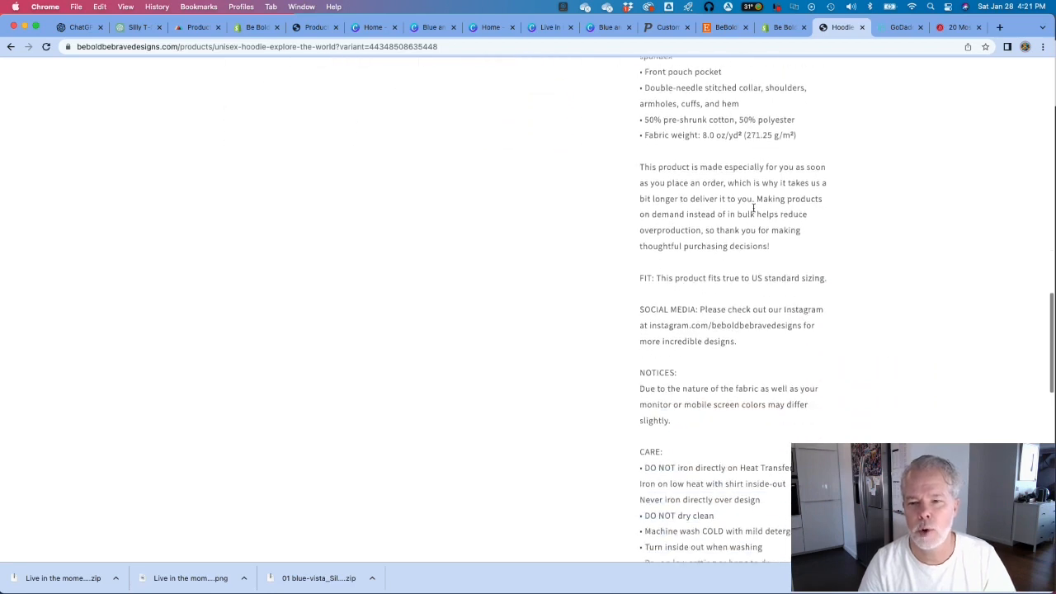
scroll(754, 208, down, 6)
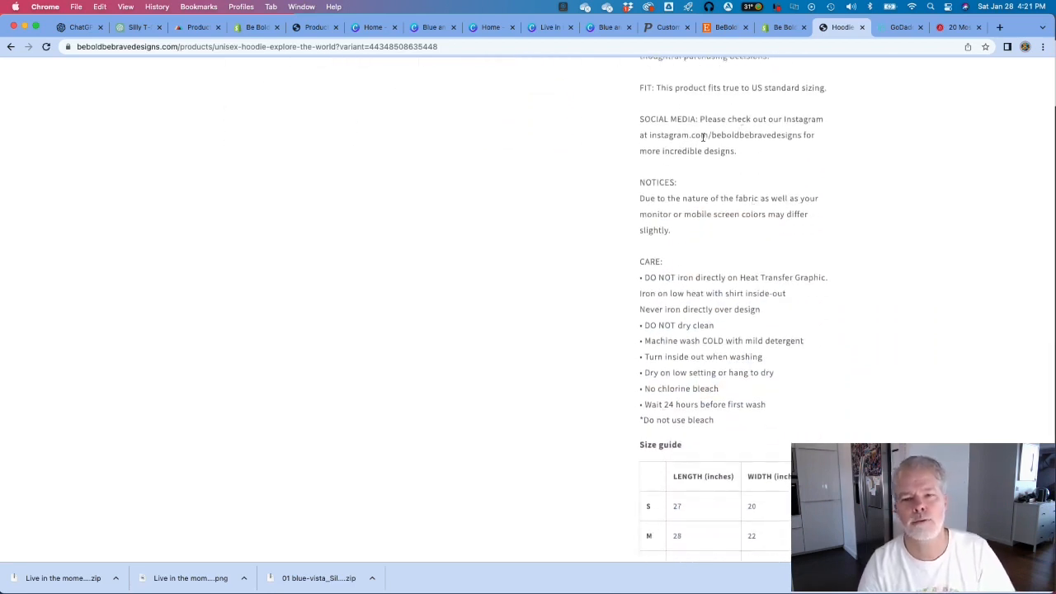
scroll(832, 148, down, 18)
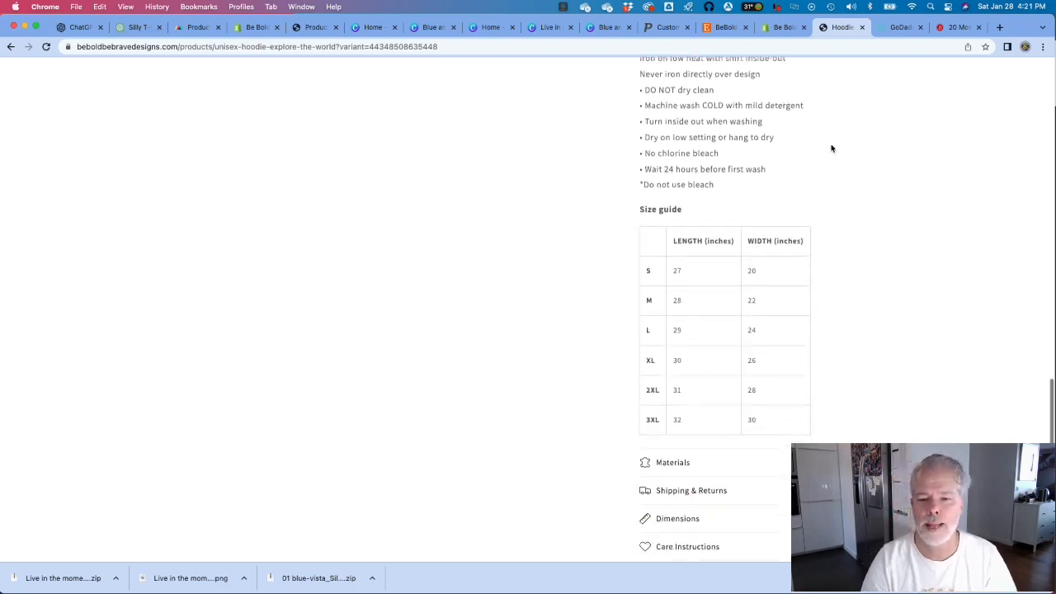
scroll(832, 149, up, 20)
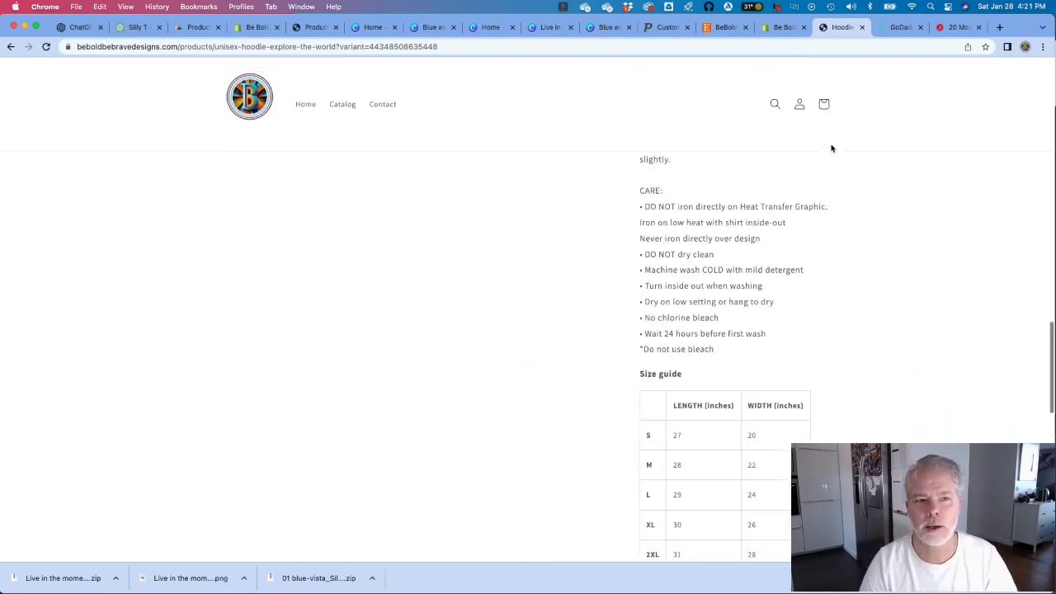
scroll(760, 227, up, 15)
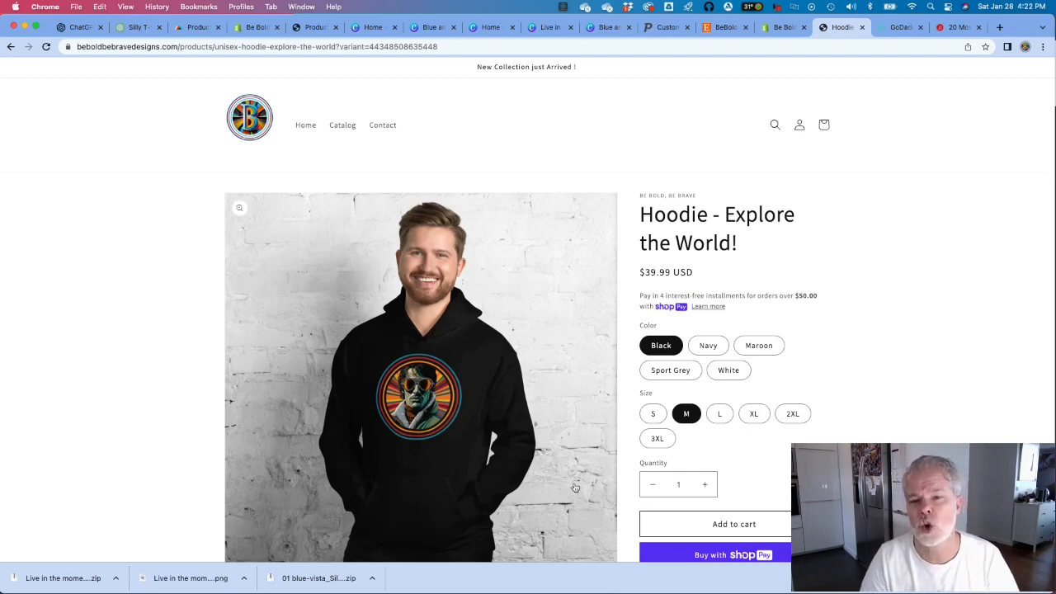
- Return to the storefront's home page and review its banner, featured products and the start of the Mountain Collection 2023 section
click(304, 130)
scroll(677, 242, down, 5)
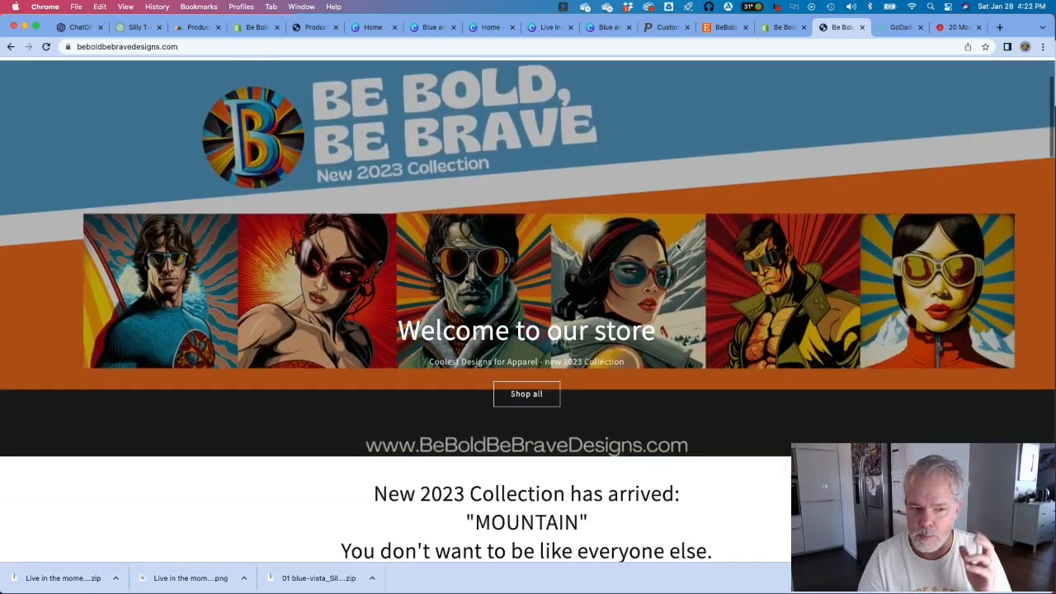
scroll(678, 246, down, 8)
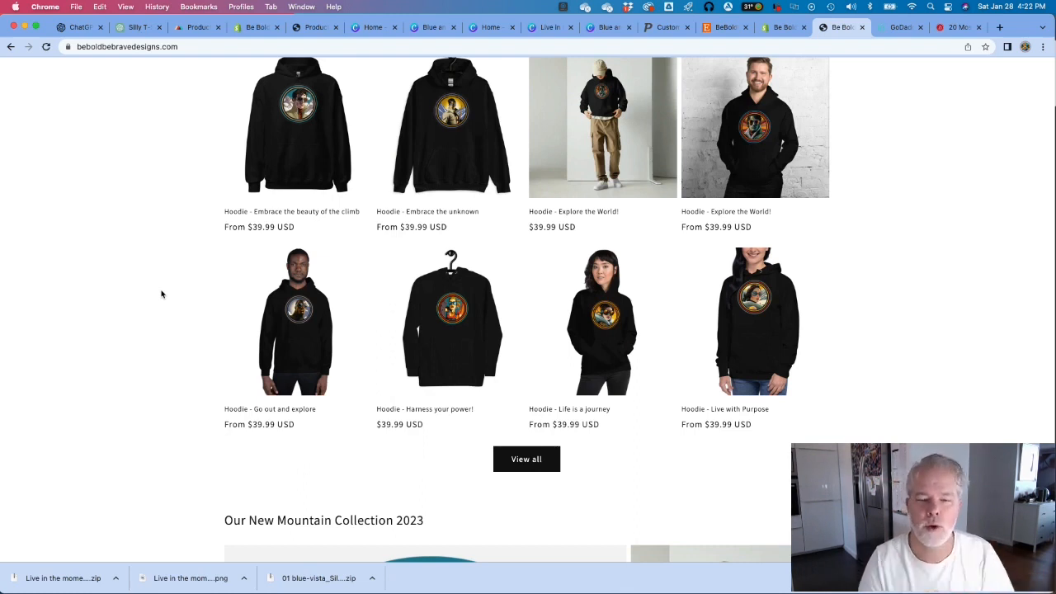
scroll(124, 224, down, 4)
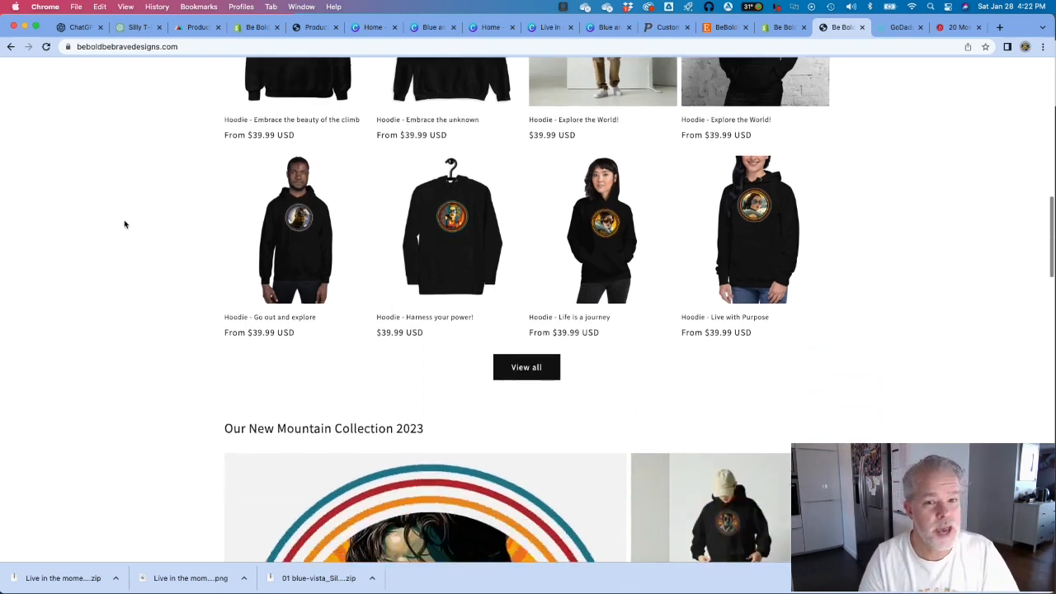
scroll(125, 225, up, 8)
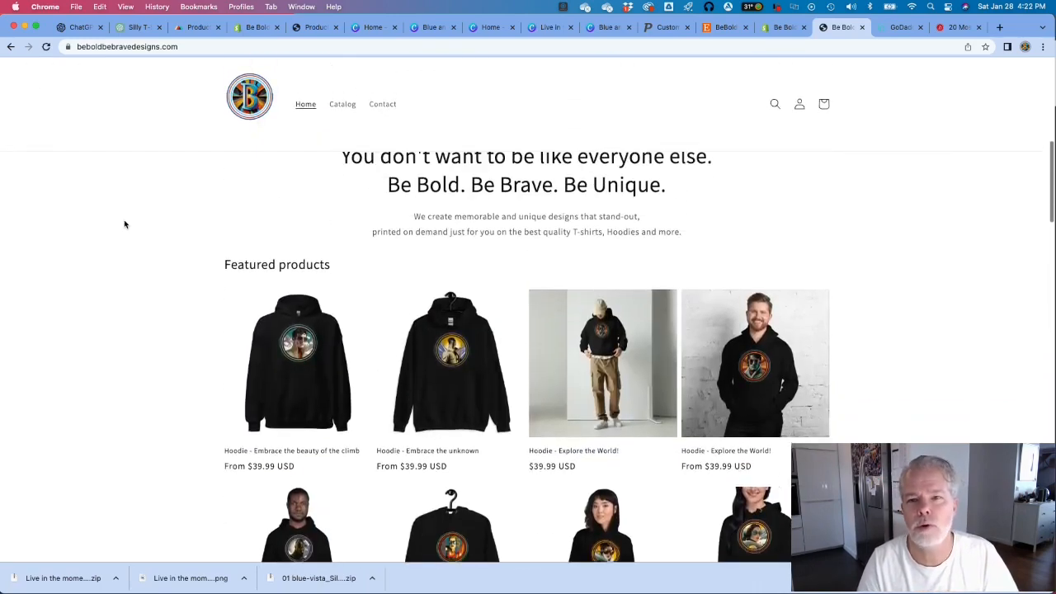
scroll(125, 225, up, 10)
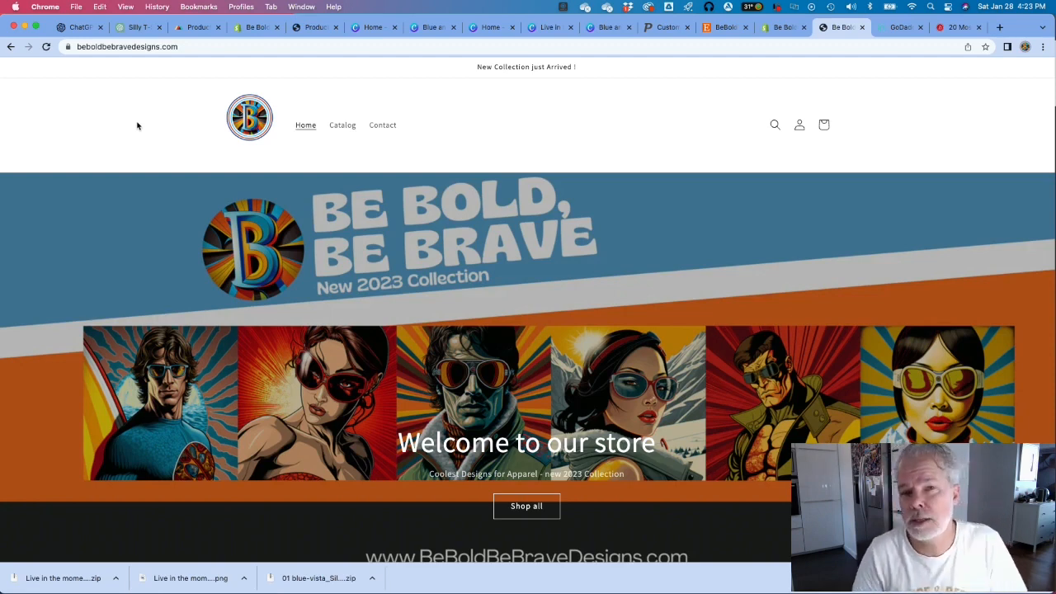
- Switch to Printful, leave the t-shirt's add-products design page for the main dashboard and look through its suggested products and challenges
click(194, 27)
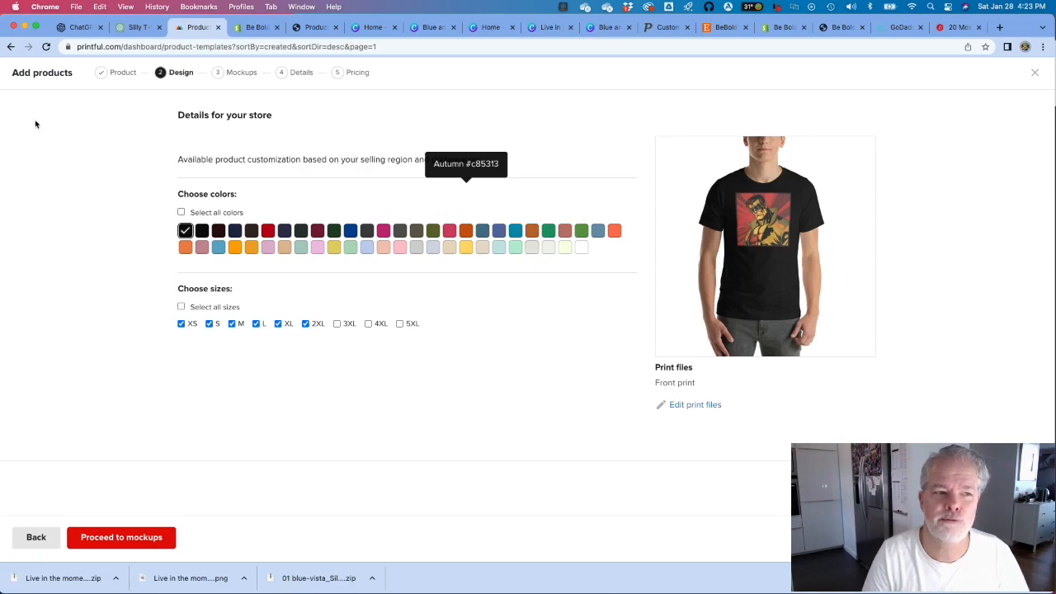
click(11, 48)
click(10, 47)
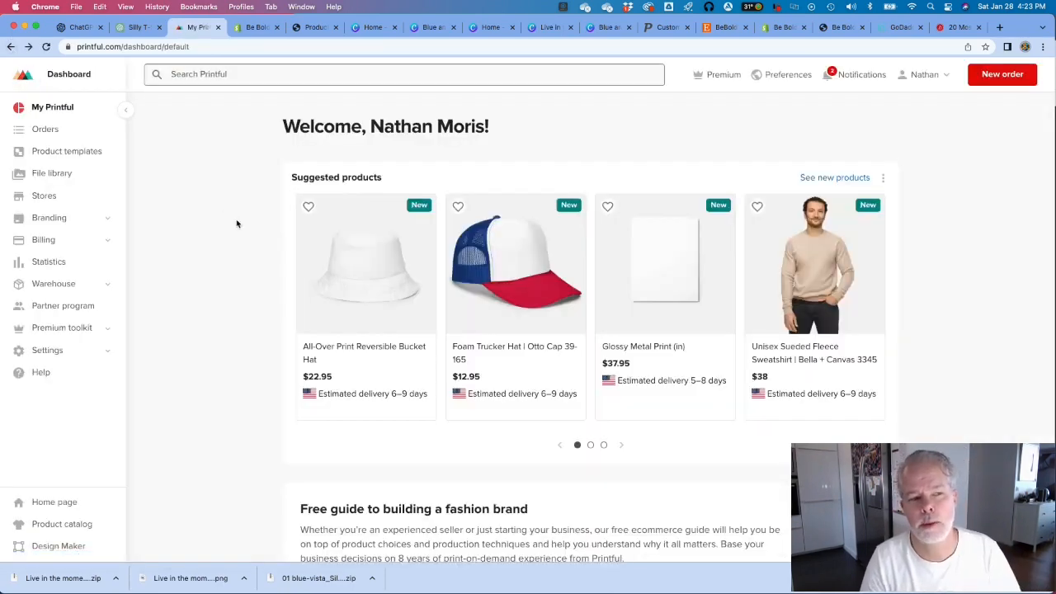
scroll(236, 224, down, 5)
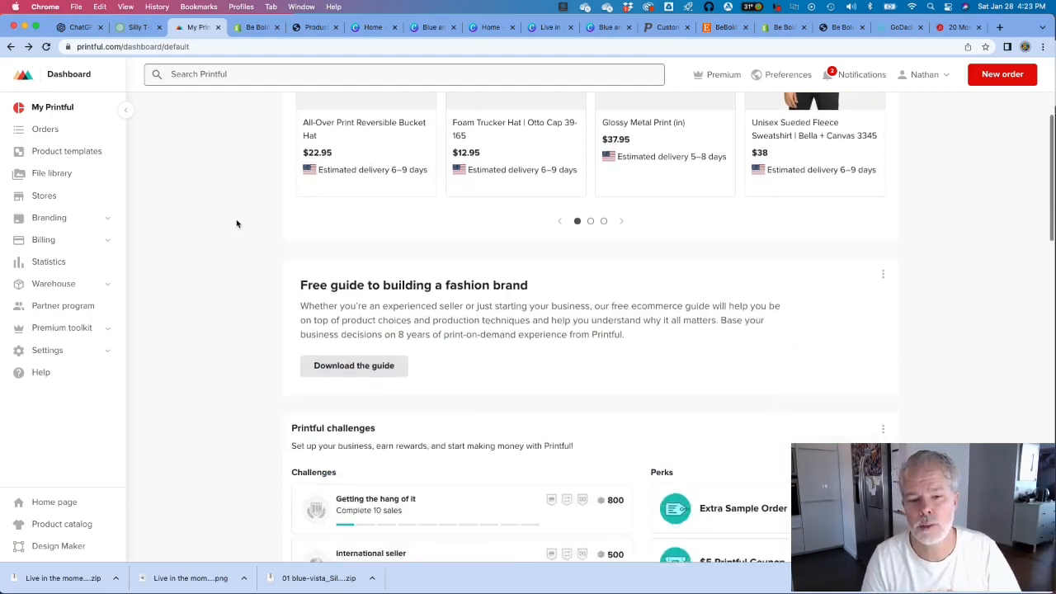
scroll(237, 224, up, 5)
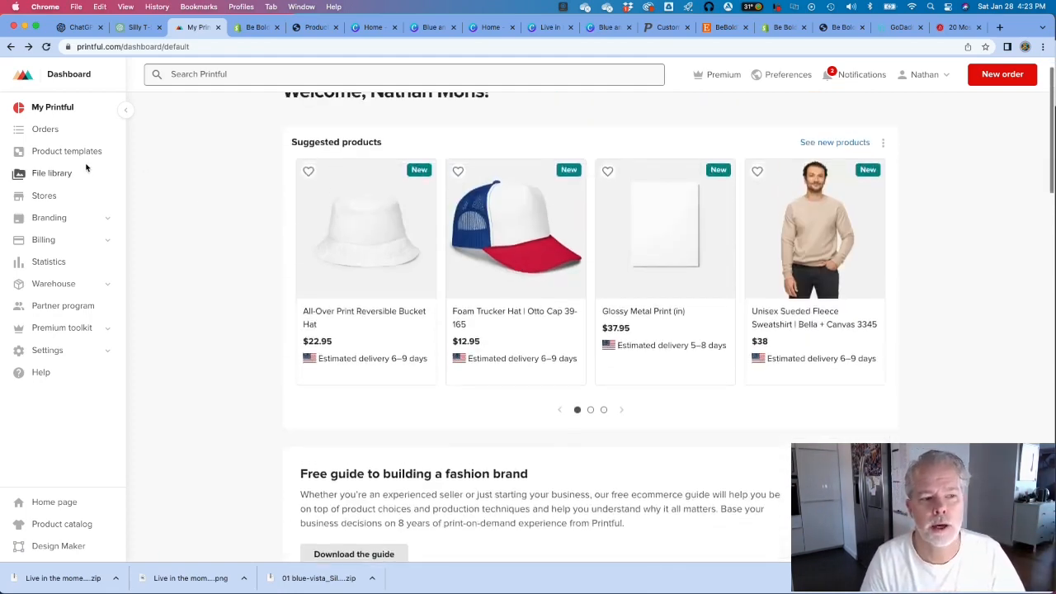